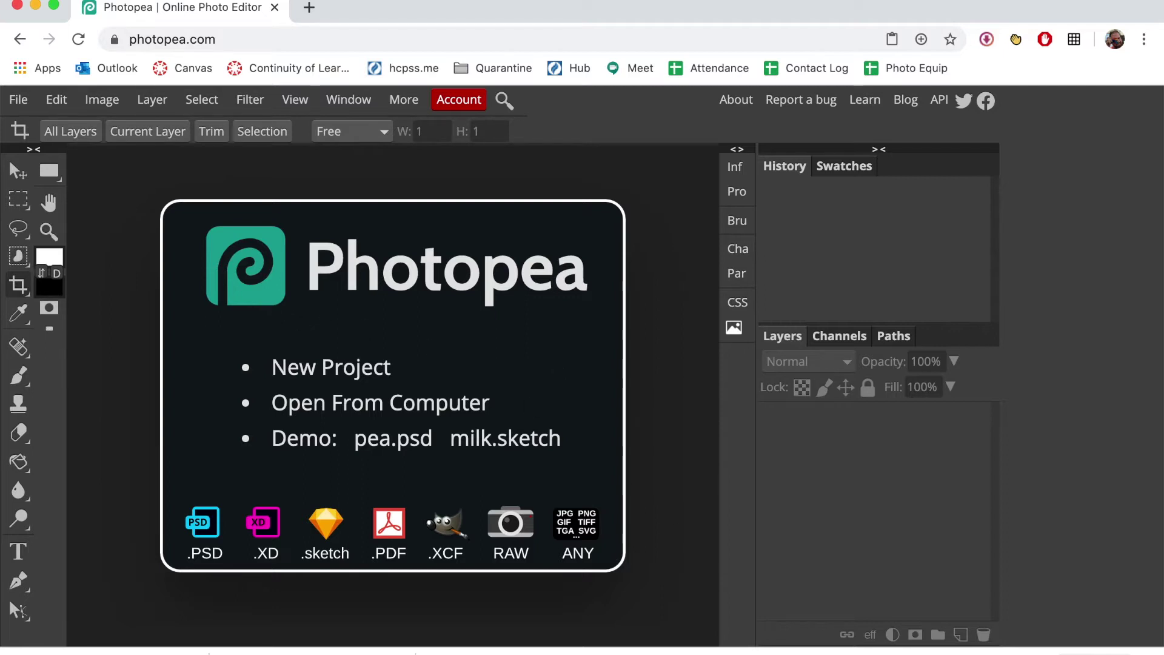
Make the browser window full screen and open Template_Triptych.psd from the Downloads folder in Photopea
click(1147, 651)
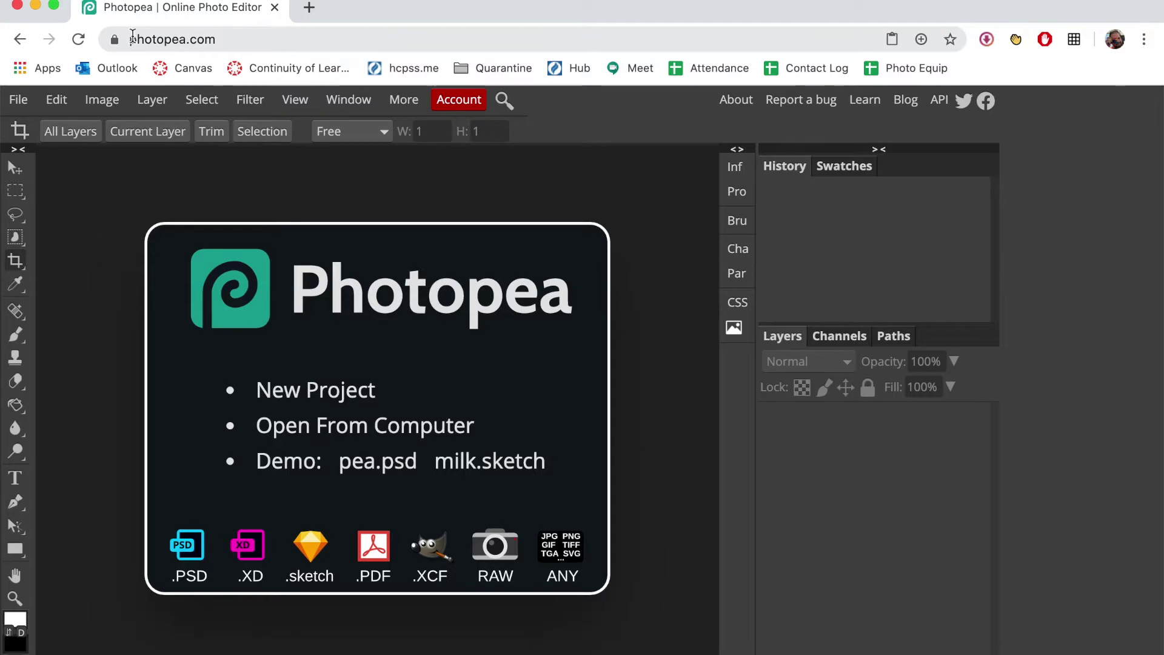
click(53, 6)
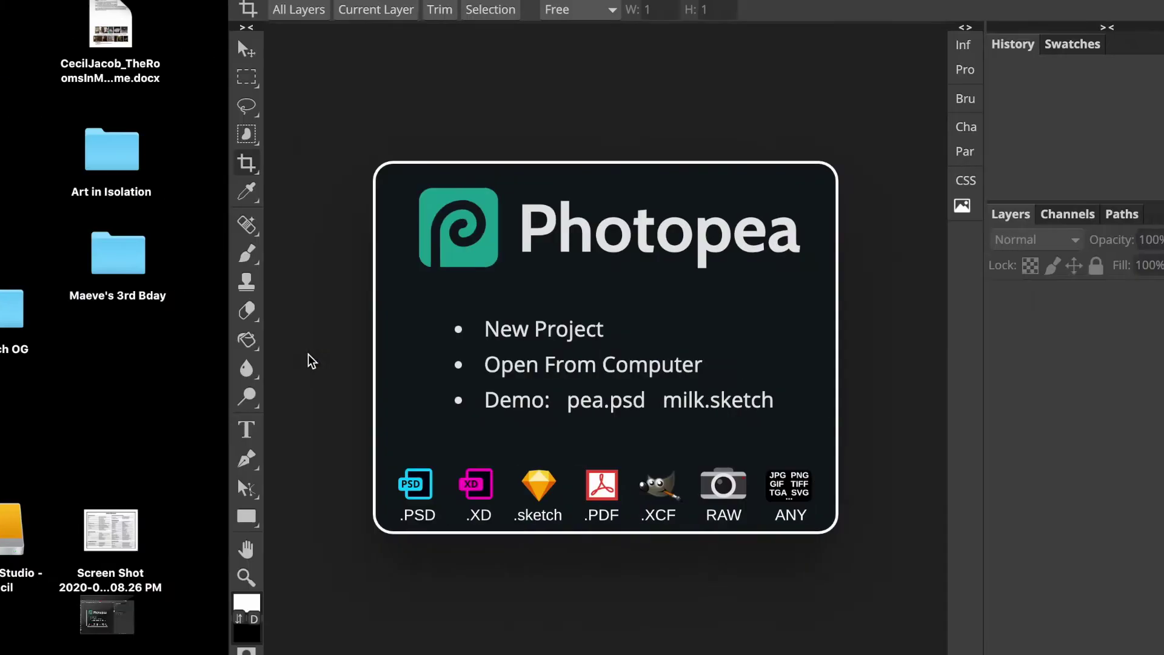
key(ctrl+Up)
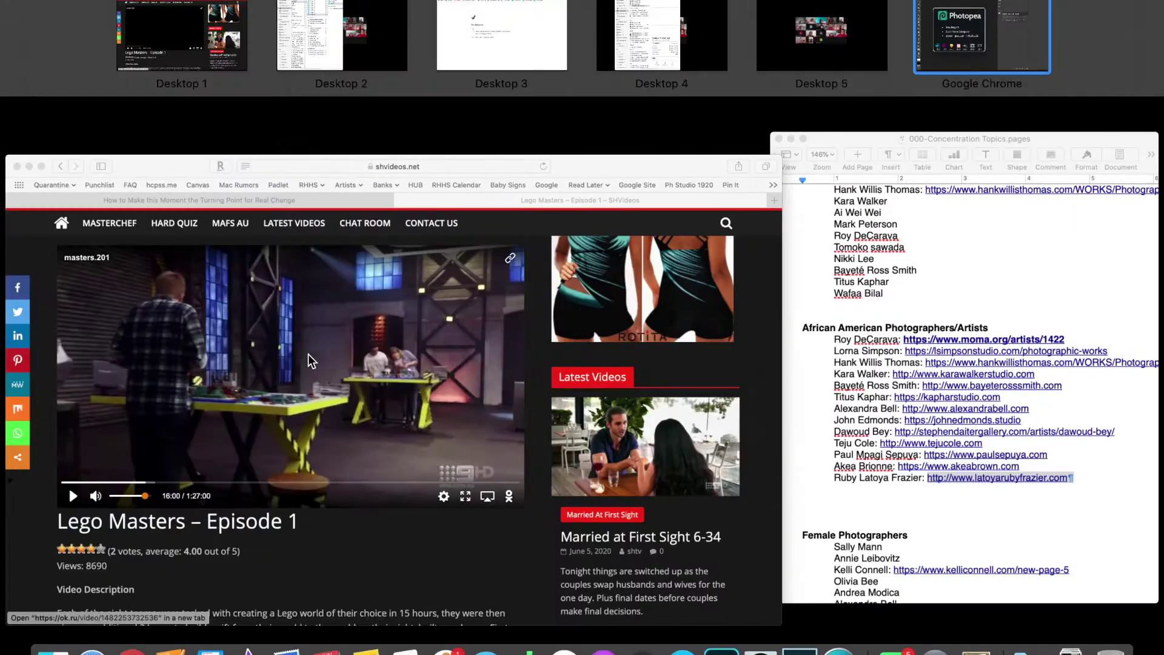
drag(642, 30, 824, 29)
click(824, 34)
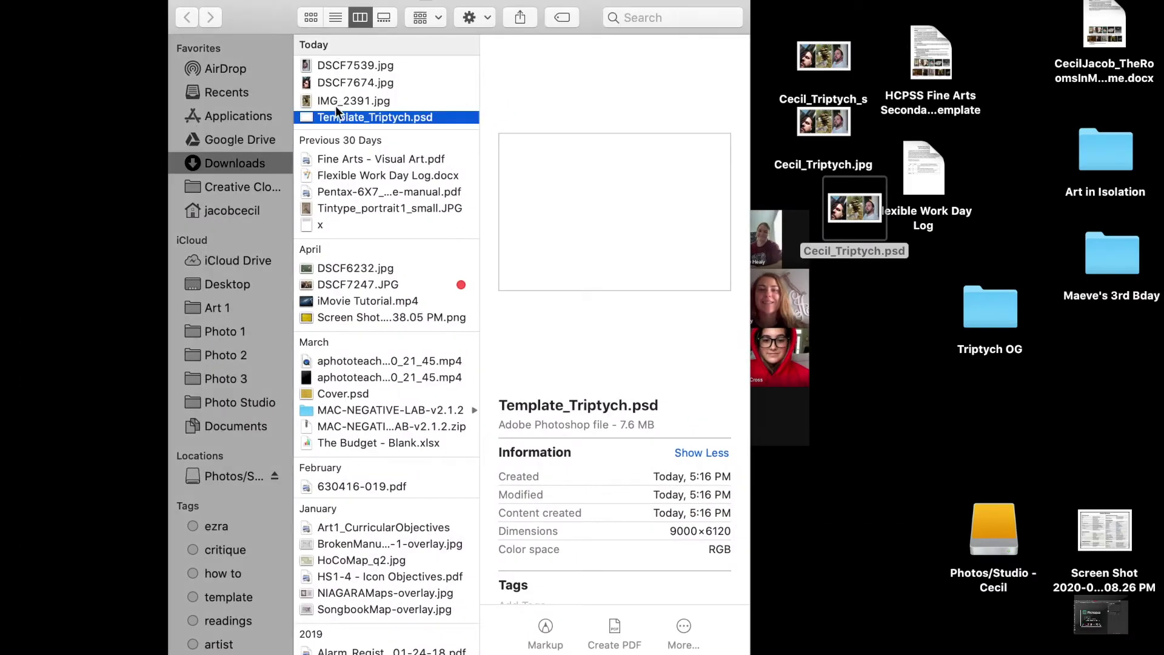
drag(337, 116, 397, 299)
key(ctrl+Right)
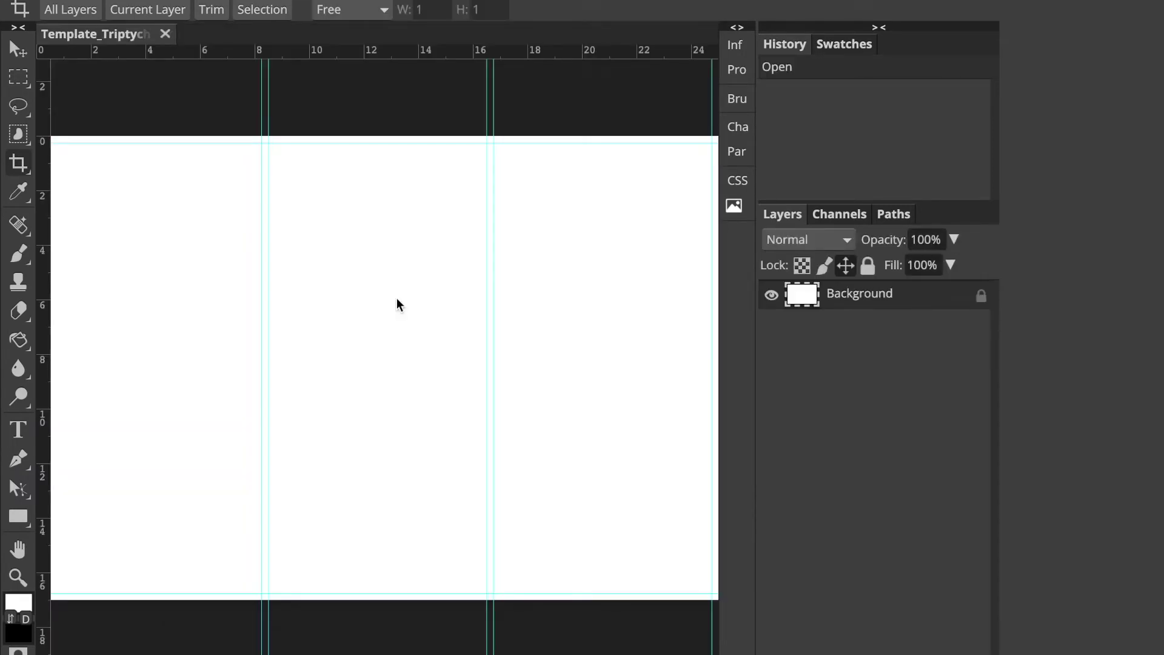
Check the triptych template's width, height and DPI in the Image Size settings
key(super+minus)
click(98, 0)
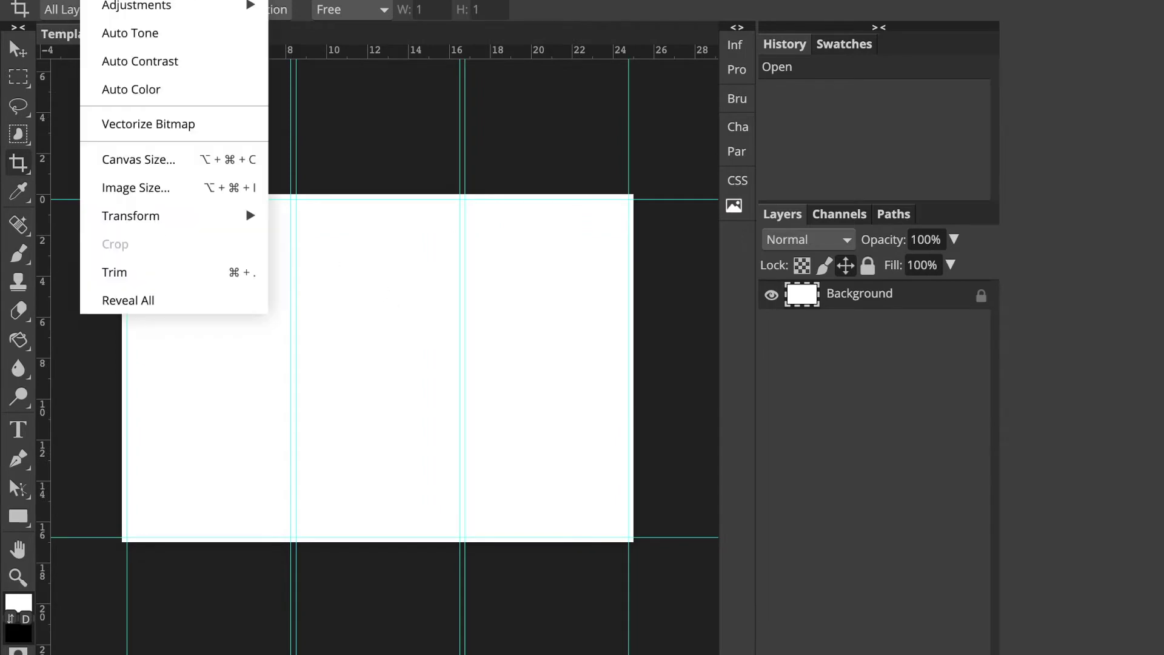
click(122, 188)
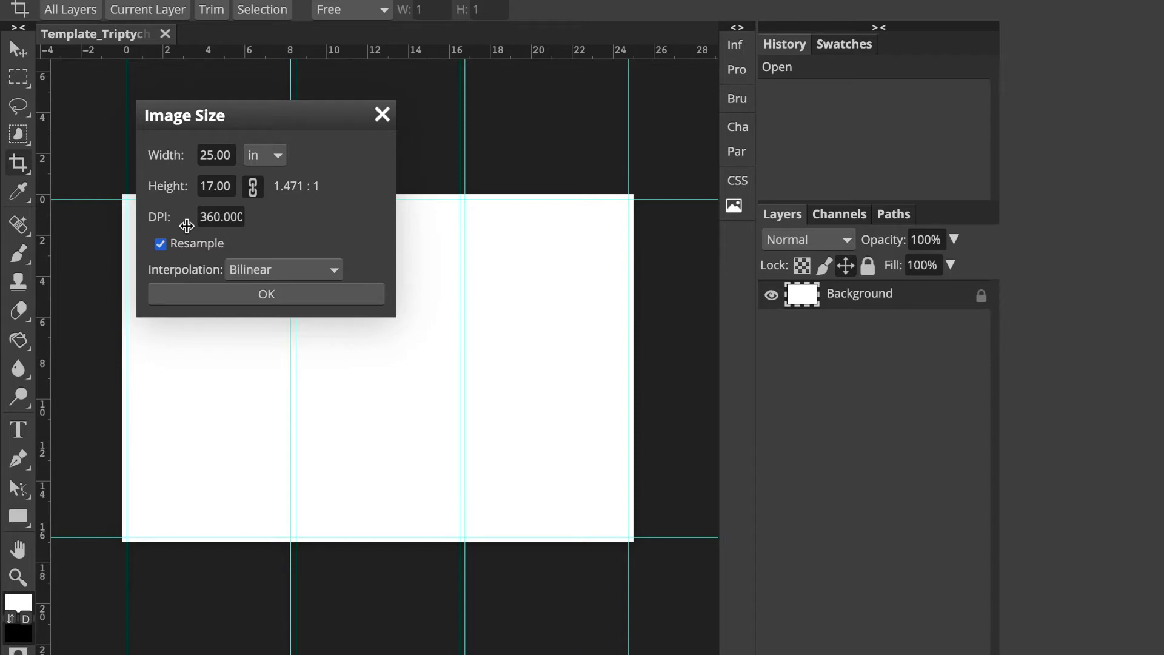
click(381, 117)
Look at the New Project settings for name, dimensions, DPI and background without creating a document
click(32, 1)
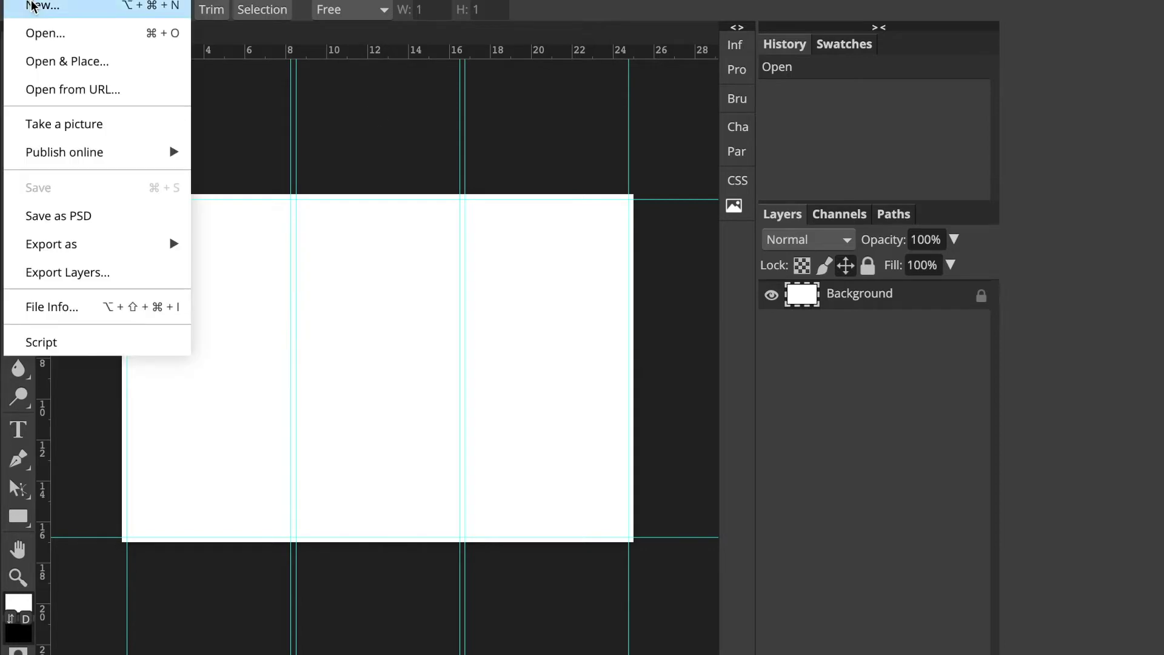
click(32, 5)
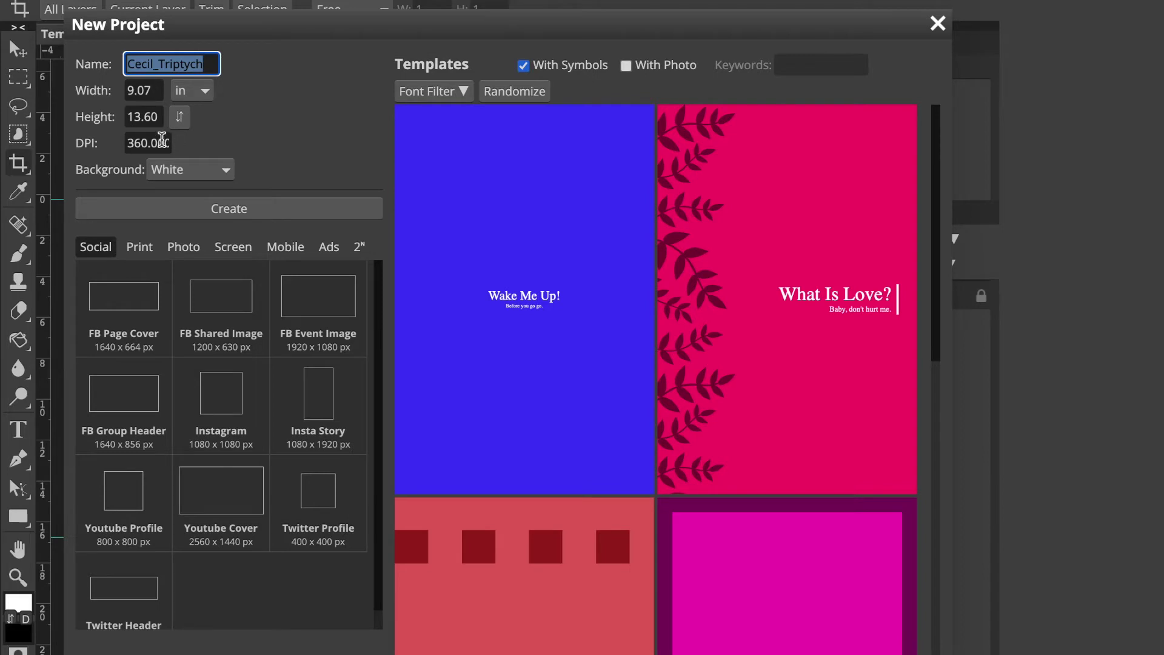
click(936, 25)
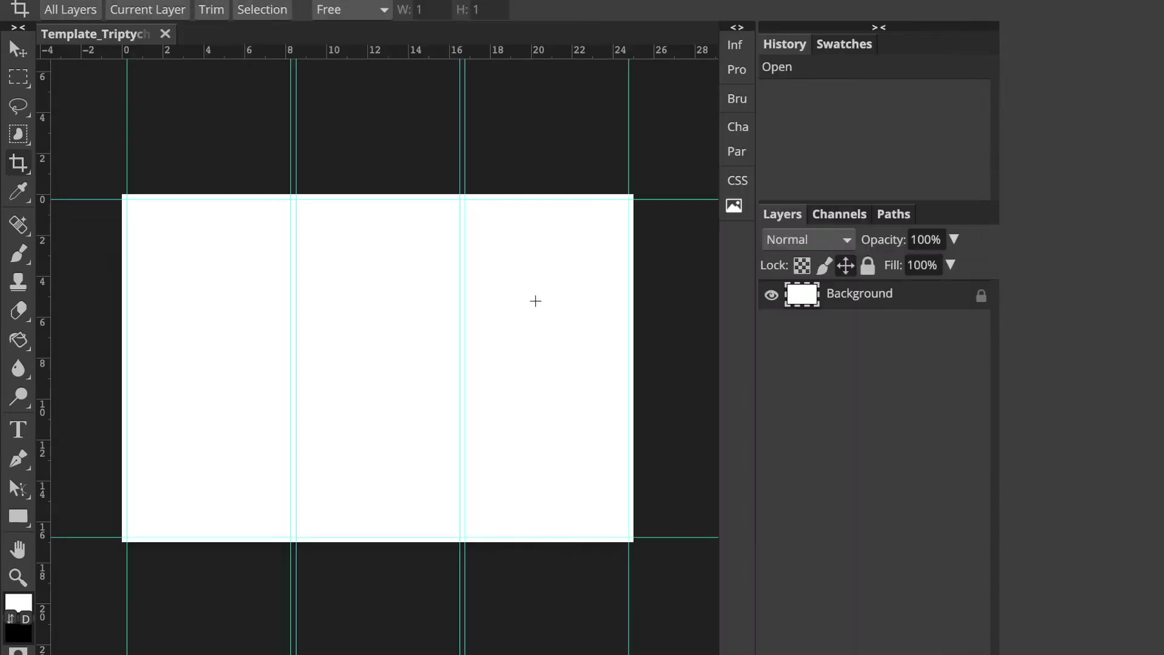
Inspect the template's guides and review their horizontal and vertical positions in the Add Guides settings
key(ctrl+plus)
scroll(312, 244, left, 5)
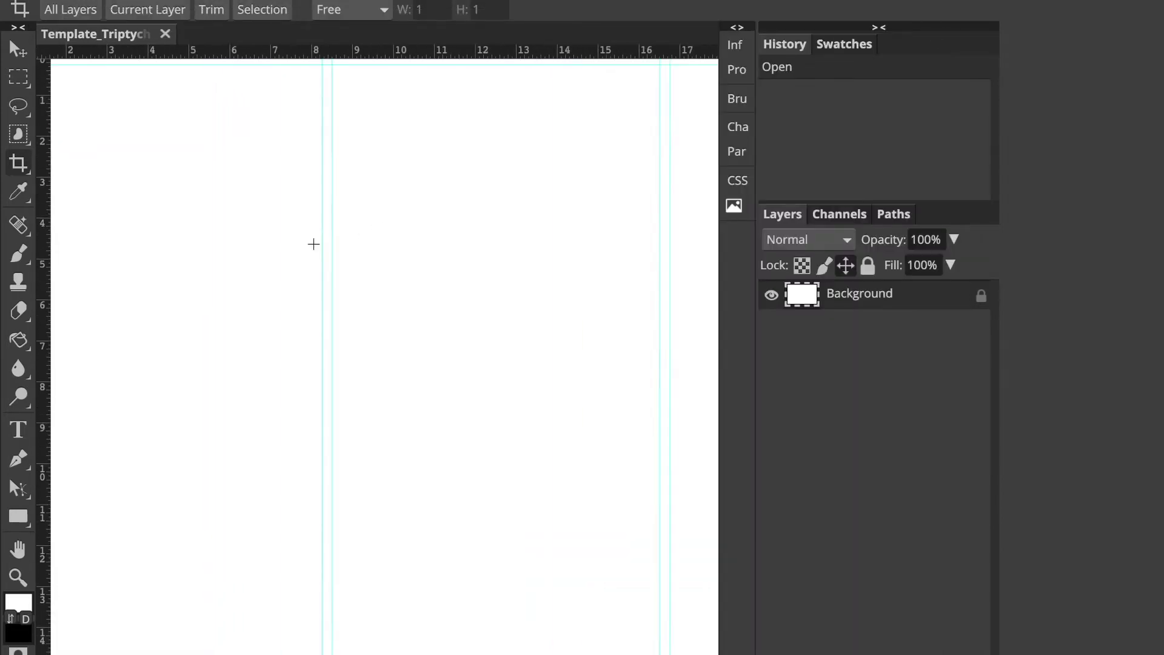
scroll(312, 244, up, 2)
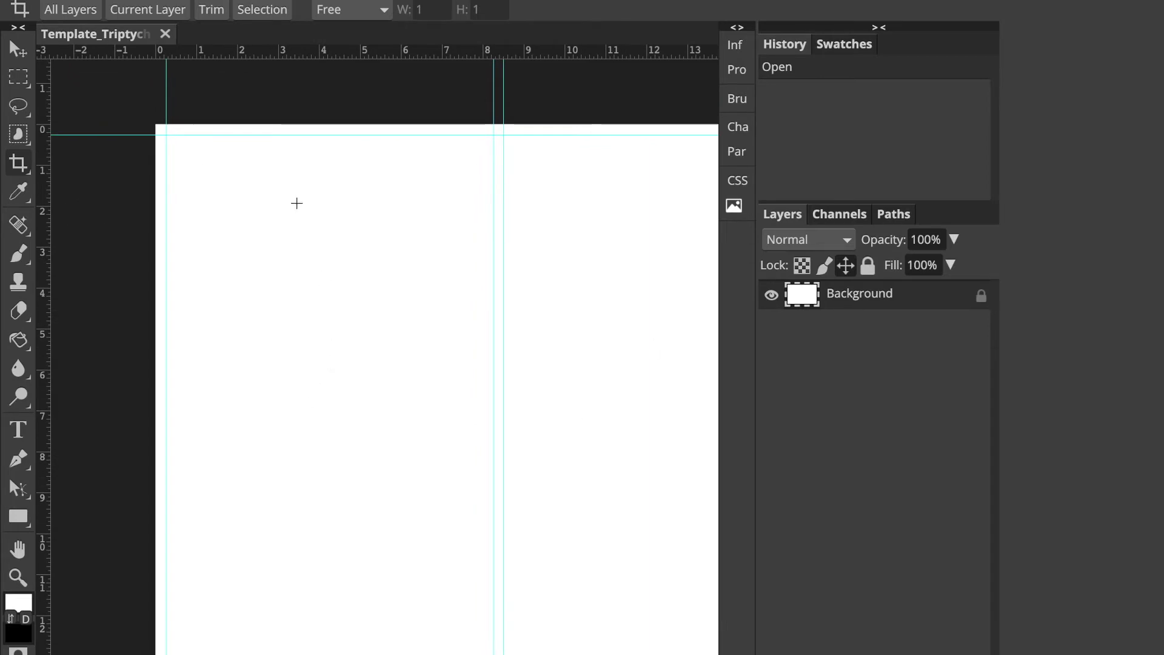
click(292, 1)
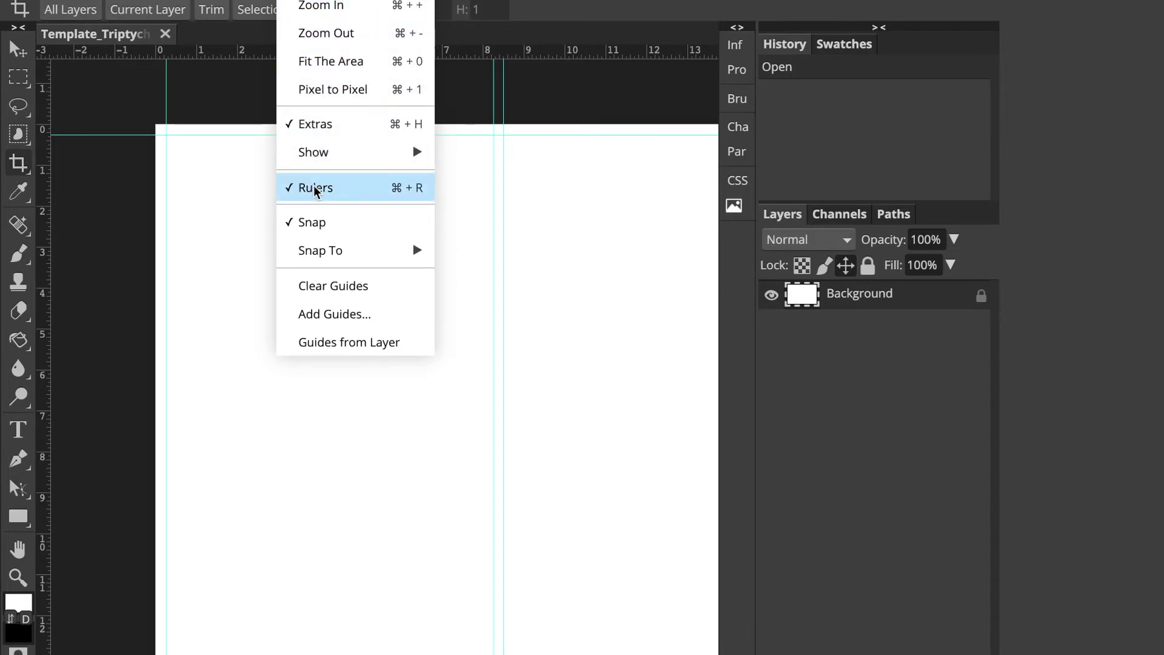
click(312, 315)
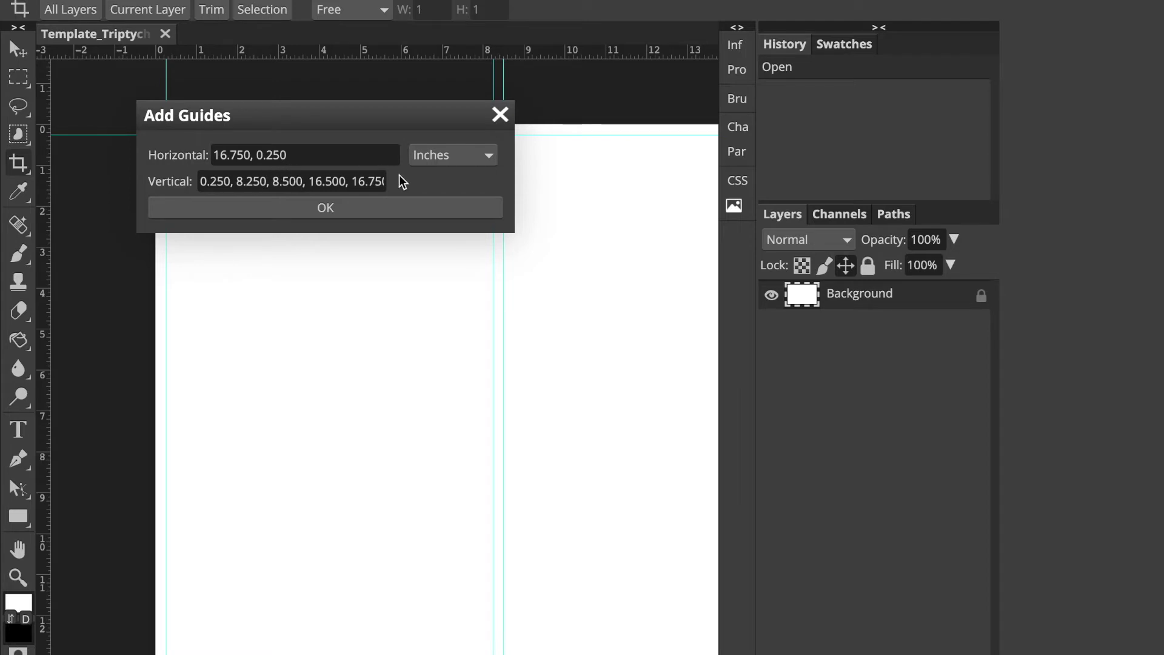
click(500, 114)
Examine the guides that separate the three panels and mark the outer margins across the whole template
scroll(464, 211, right, 2)
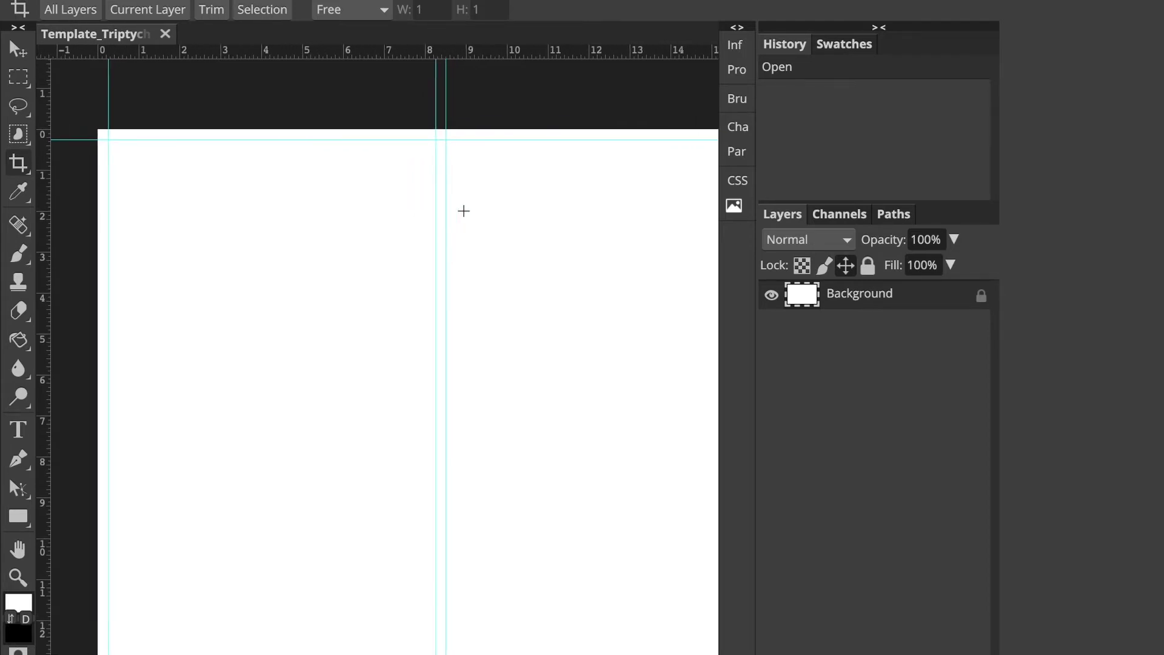
scroll(464, 210, right, 5)
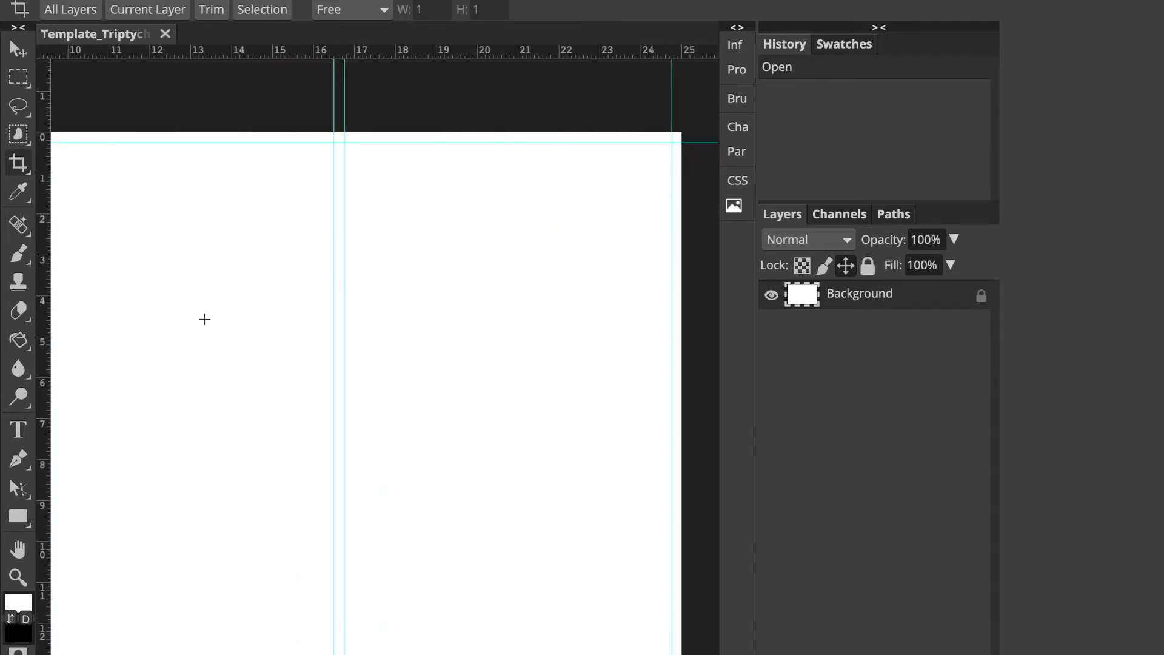
scroll(152, 277, left, 2)
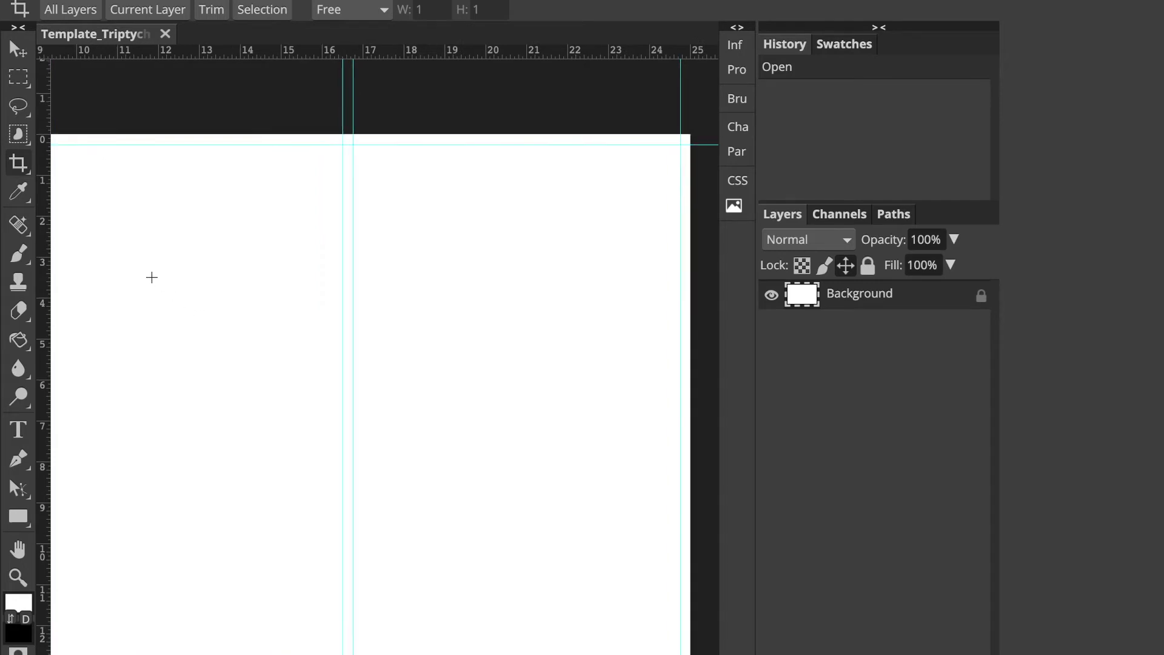
scroll(152, 277, up, 1)
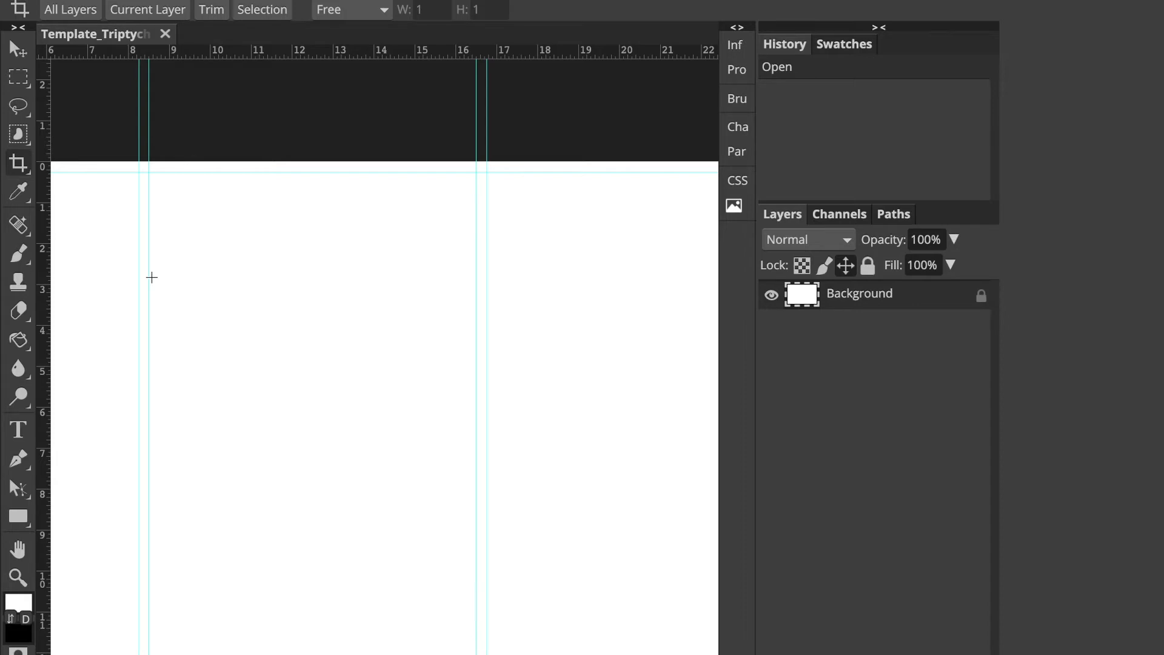
scroll(152, 277, left, 3)
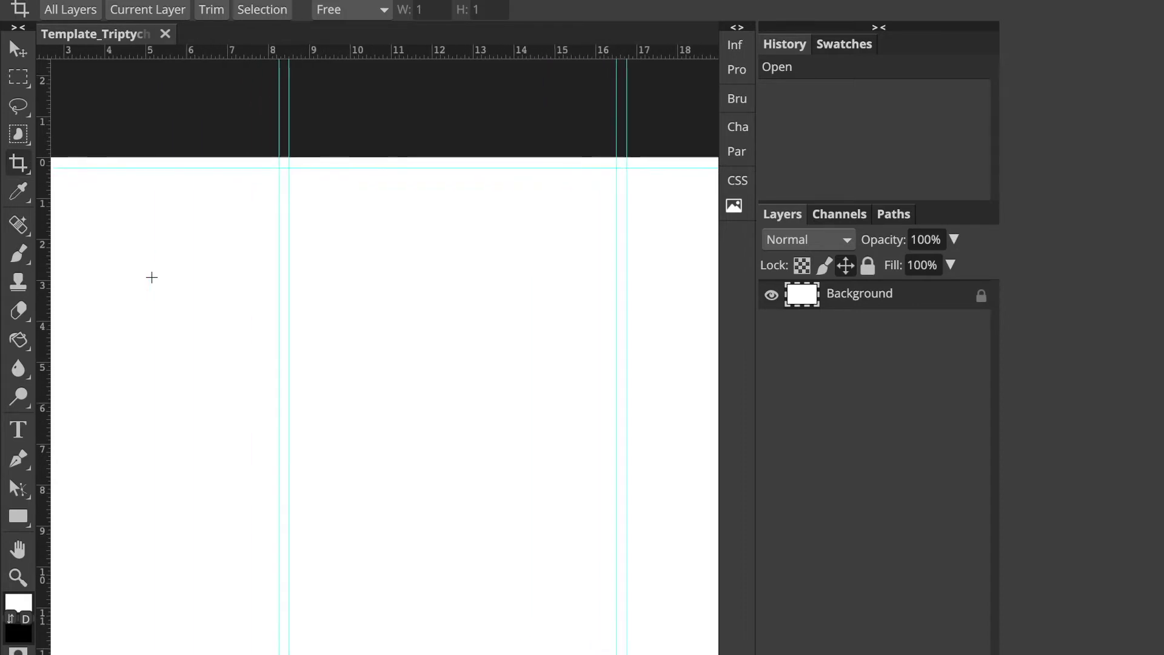
scroll(152, 277, down, 1)
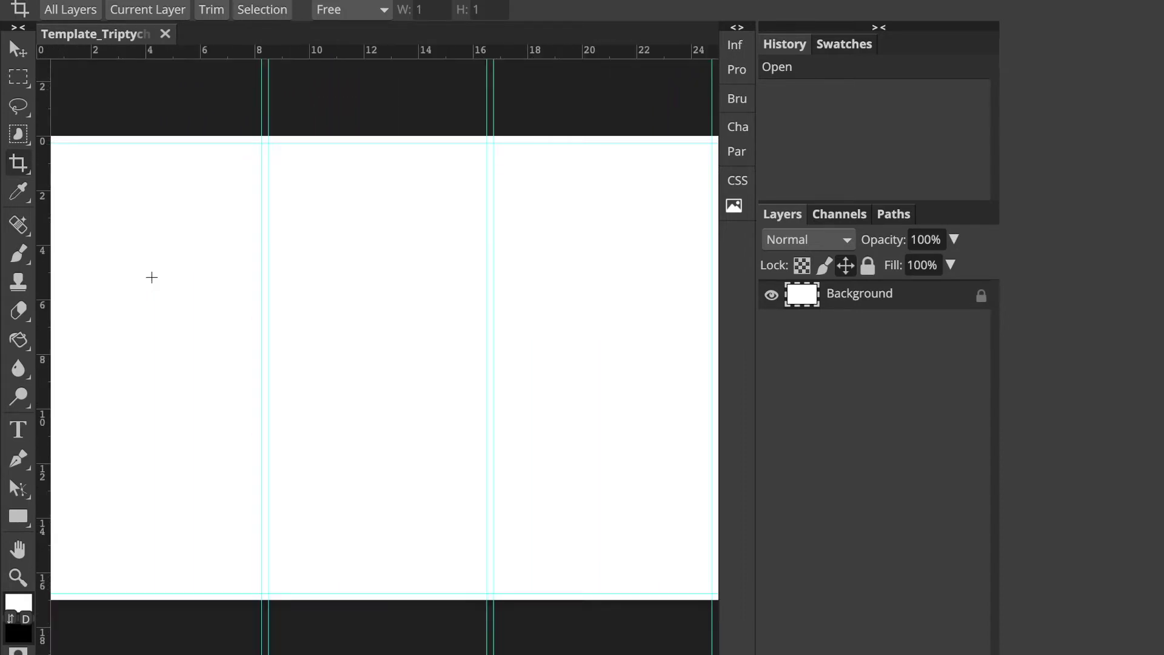
scroll(189, 229, down, 1)
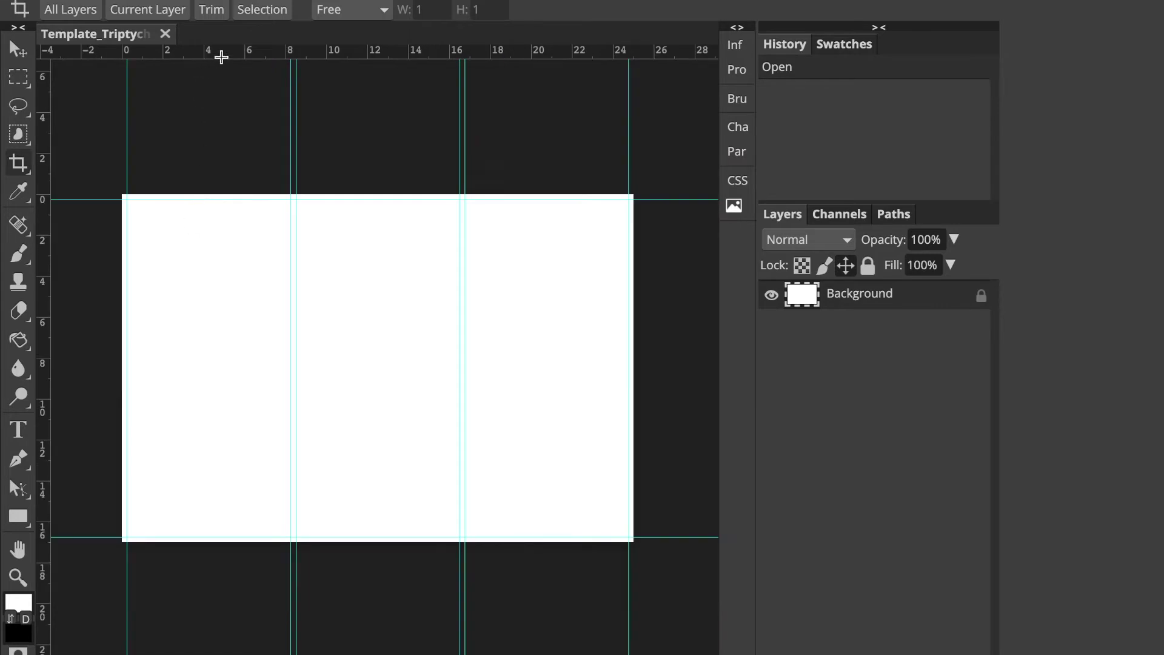
Try placing an extra horizontal guide across the upper part of the canvas and remove it with the Move tool
drag(221, 54, 220, 243)
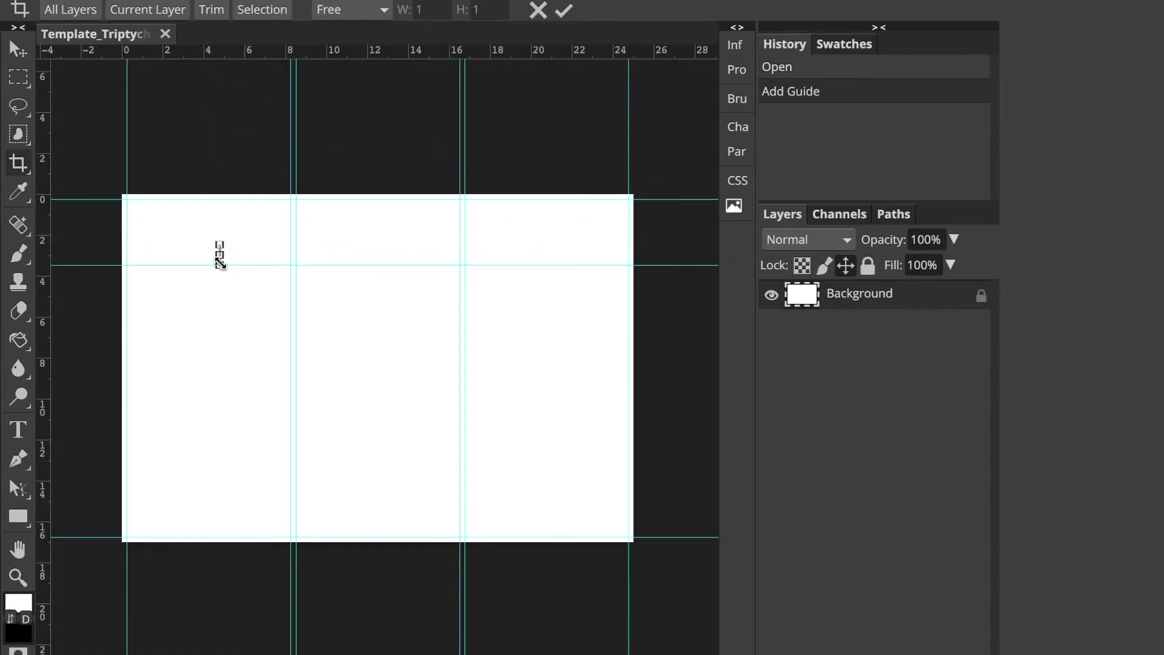
click(15, 50)
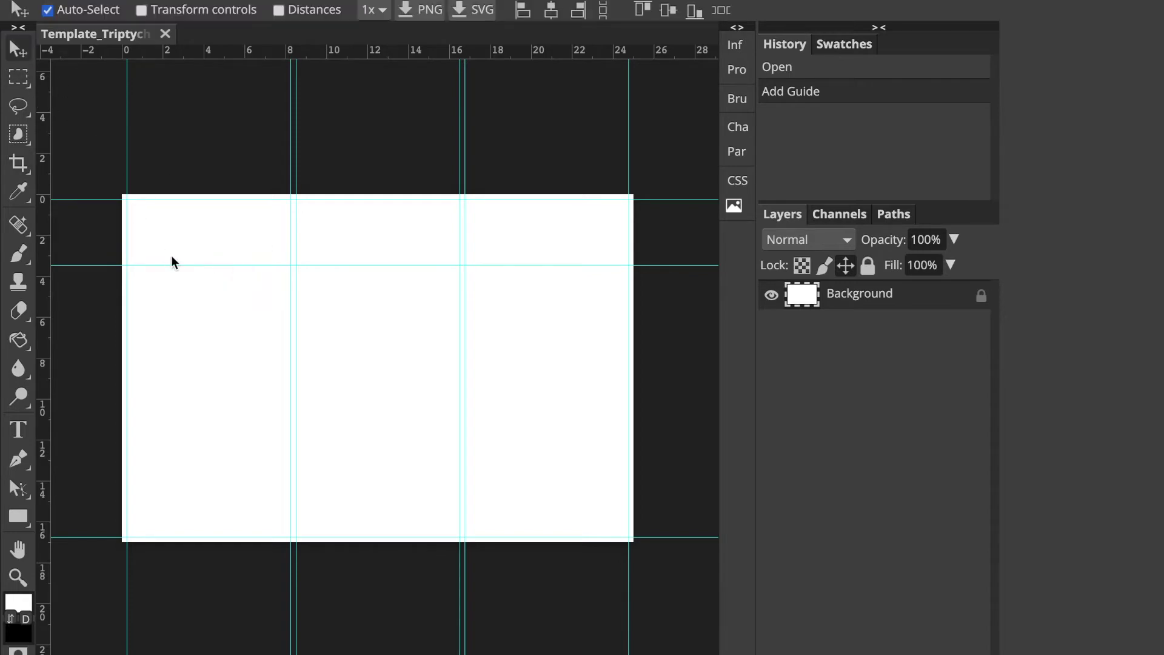
drag(180, 265, 185, 49)
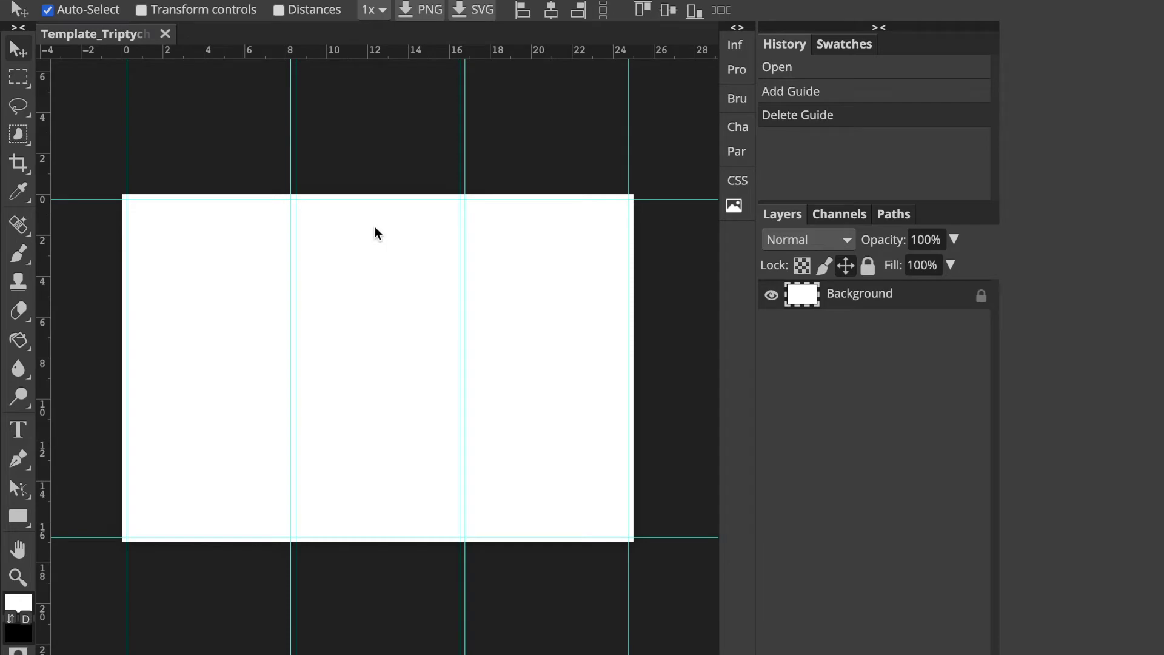
Preview DSCF7539.jpg, DSCF7674.jpg and IMG_2391.jpg in the Downloads folder and open all three in Photopea
key(ctrl+Left)
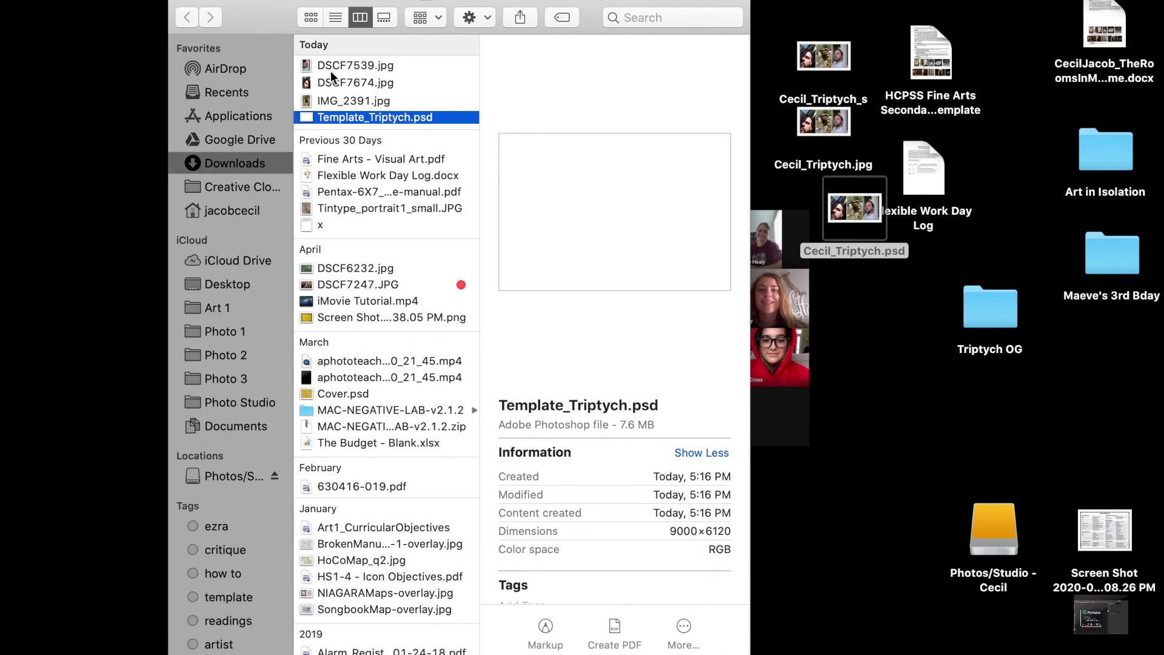
click(331, 68)
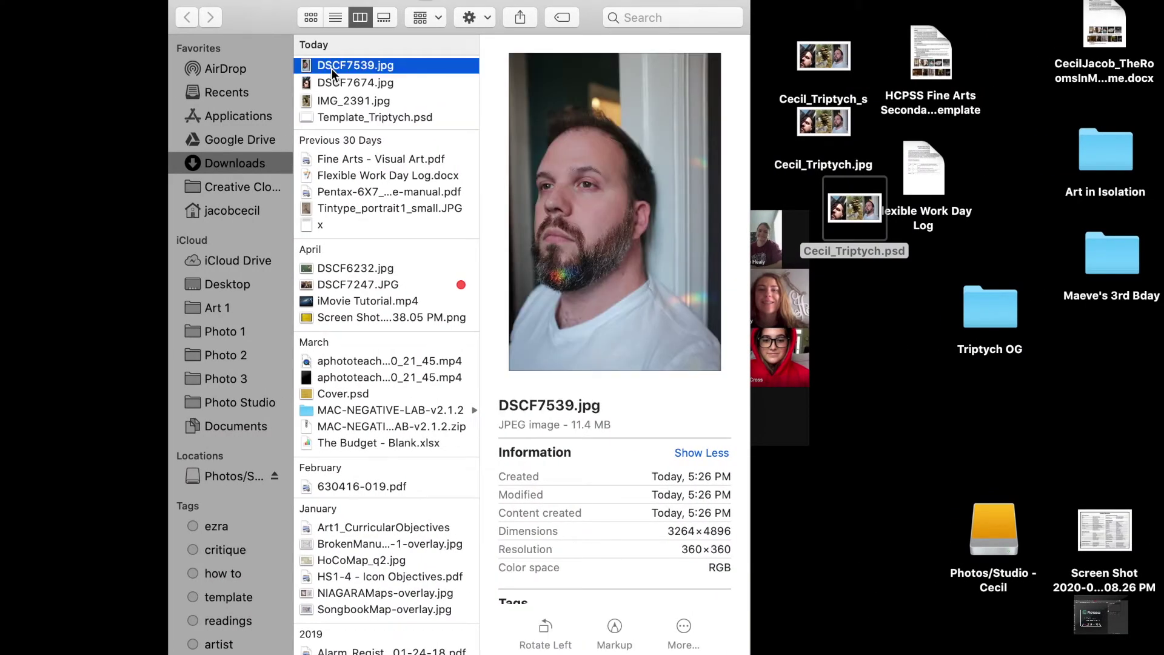
key(Down)
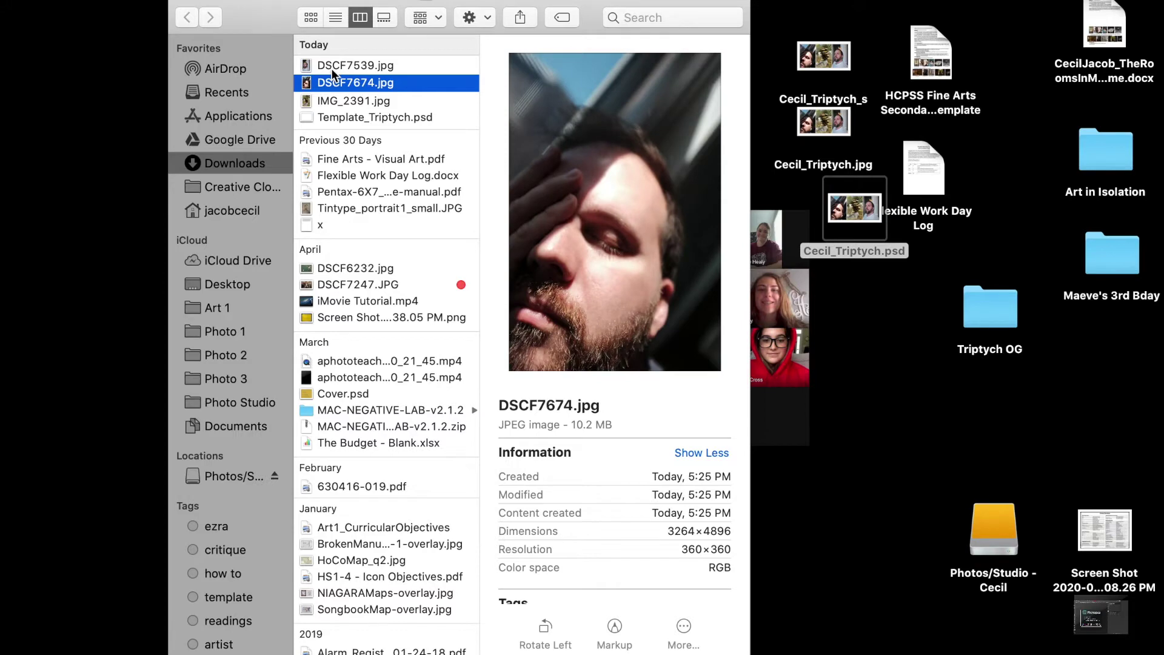
key(Down)
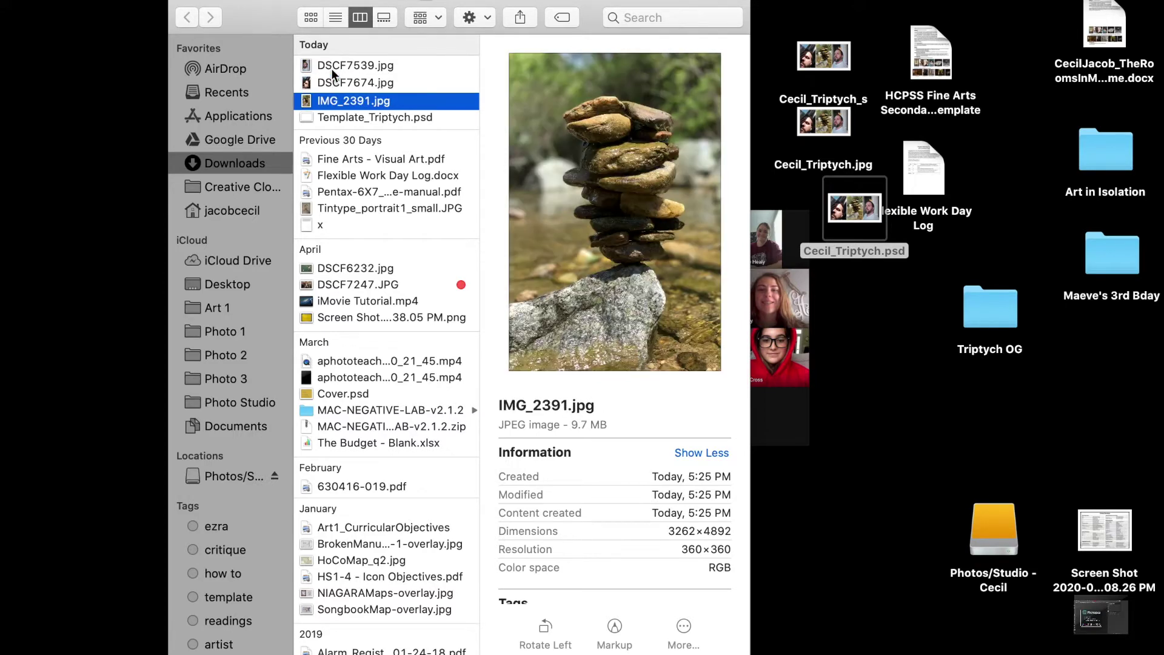
click(331, 68)
shift+click(335, 100)
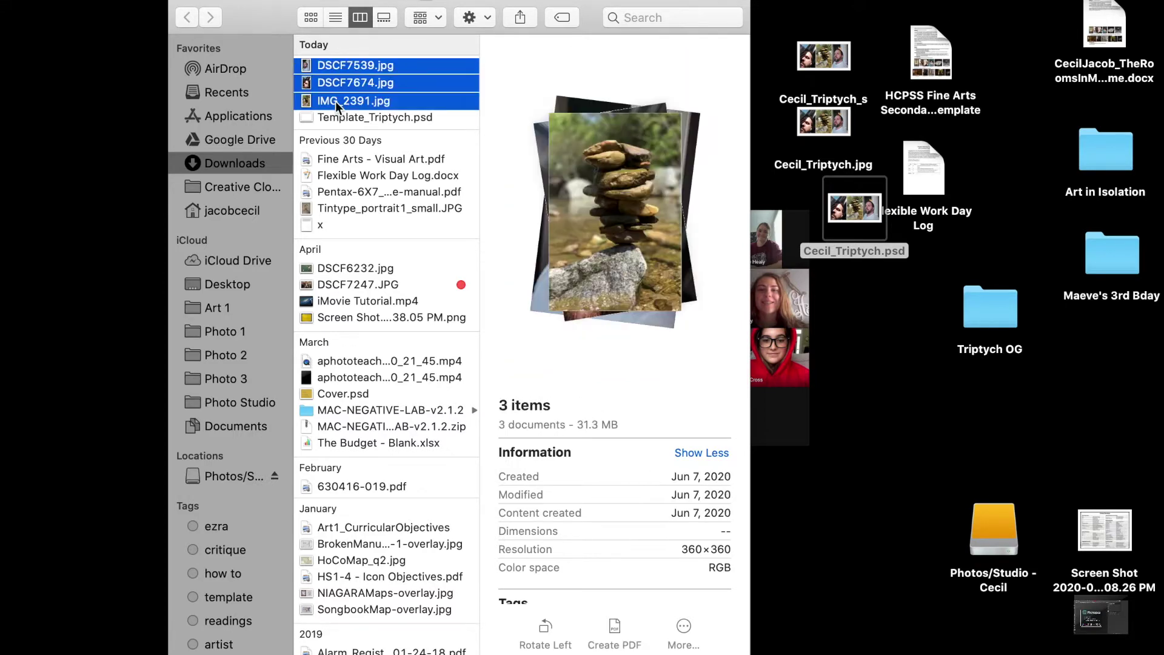
drag(335, 101, 670, 115)
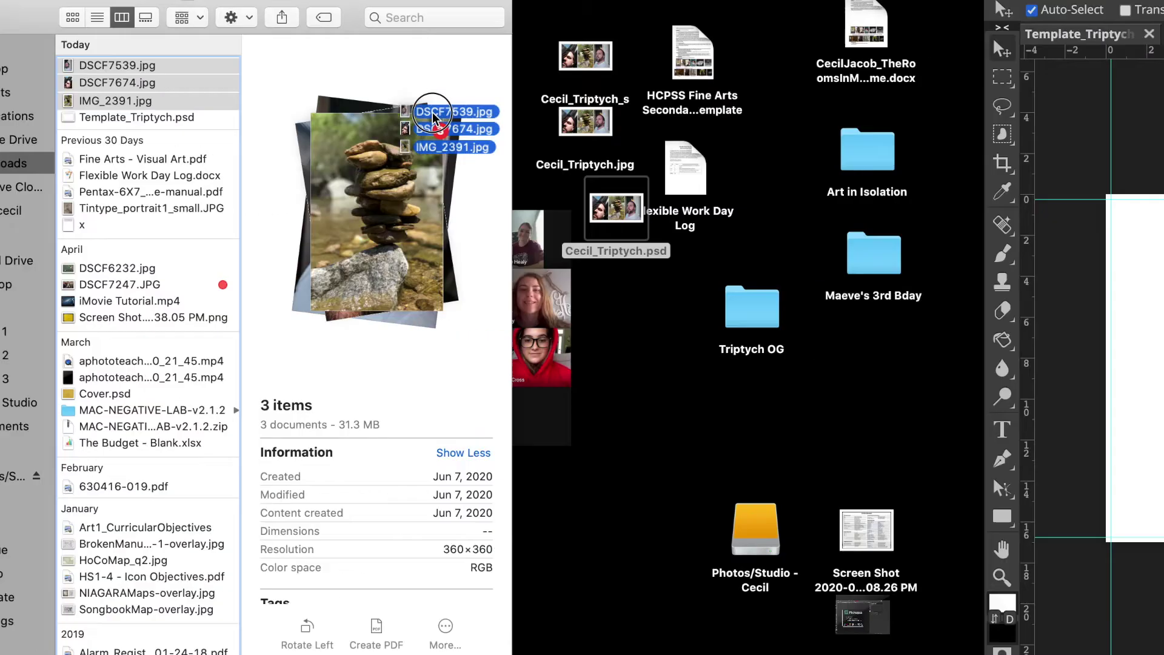
drag(433, 117, 349, 38)
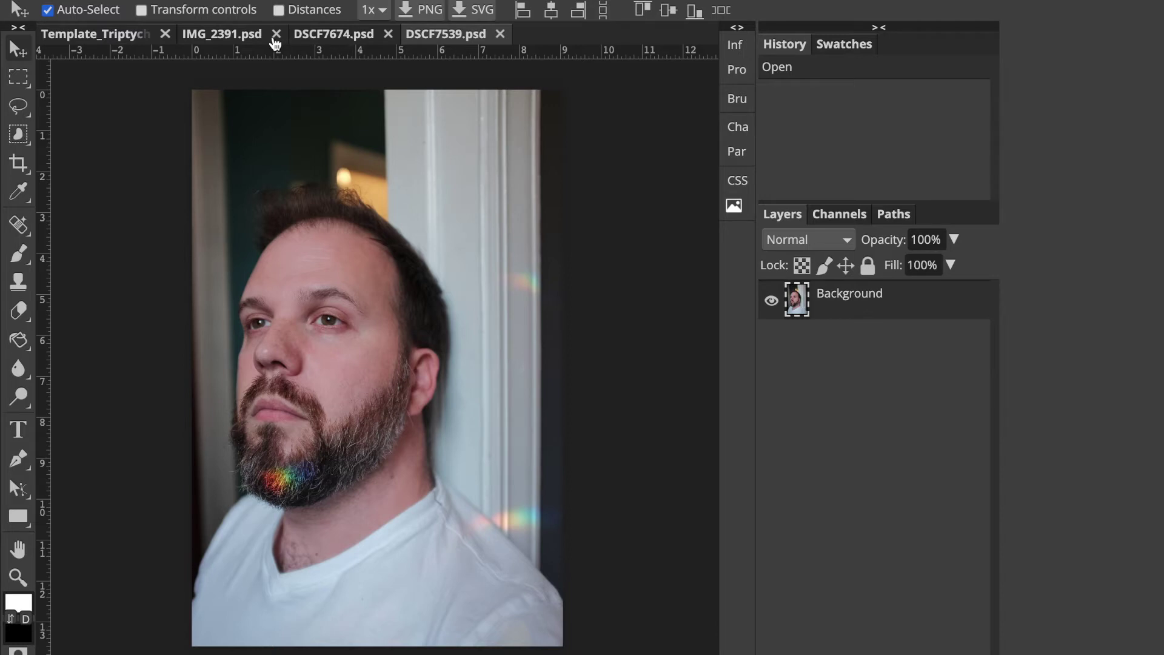
Copy the entire DSCF7674 photo into Template_Triptych.psd as a new layer
click(97, 36)
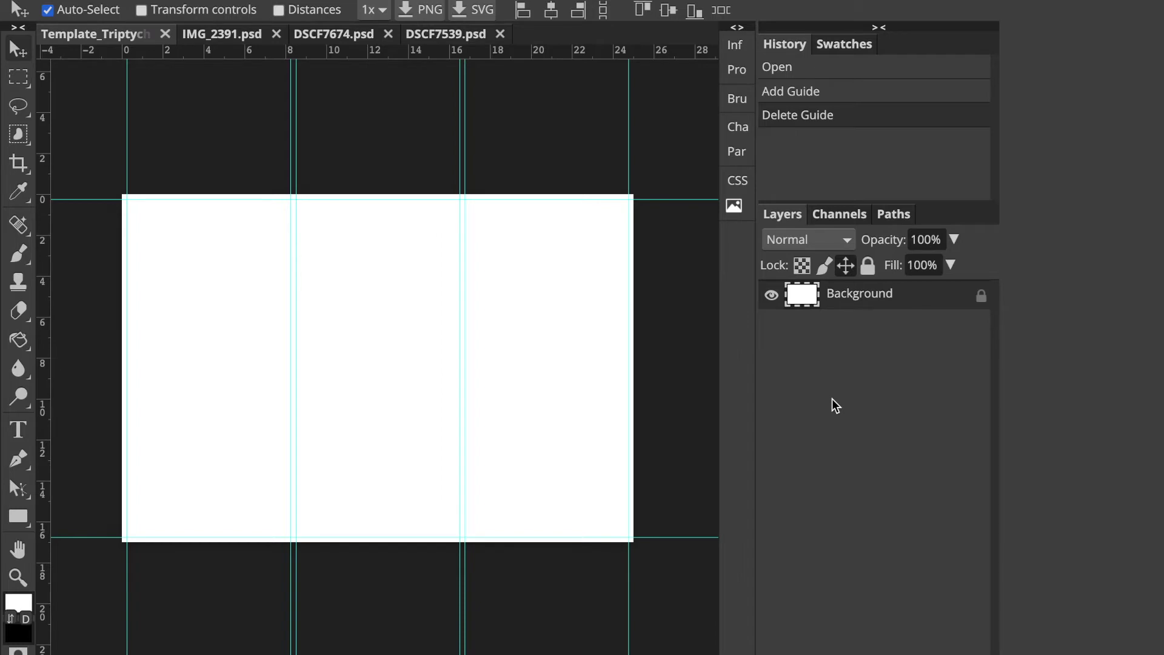
click(227, 35)
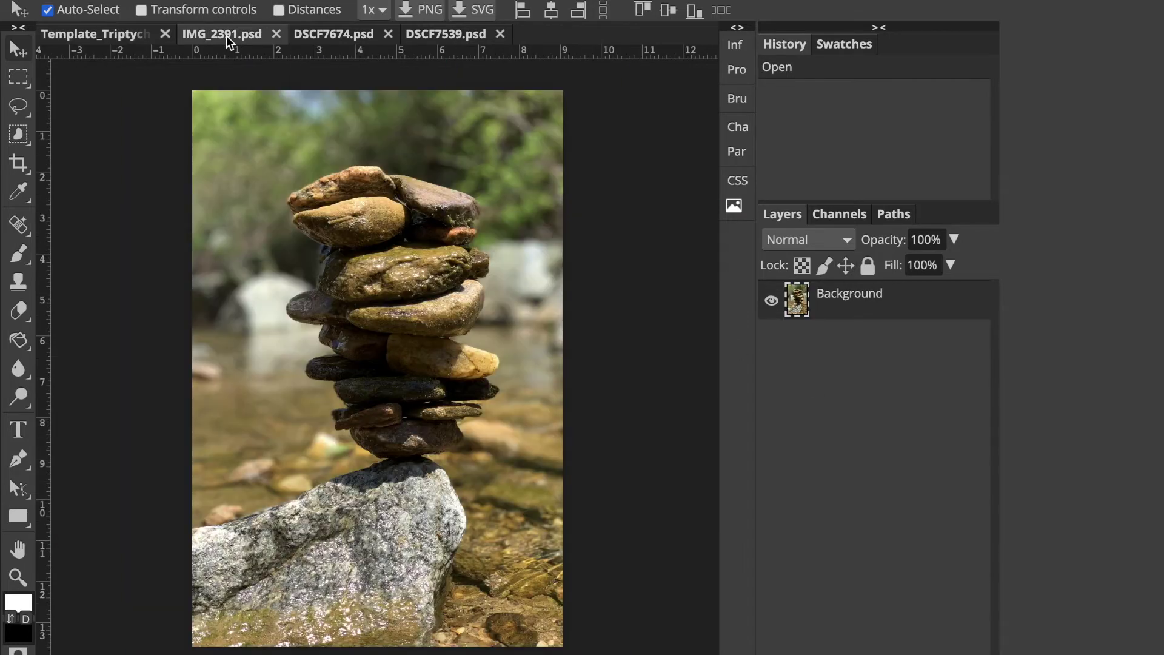
click(321, 31)
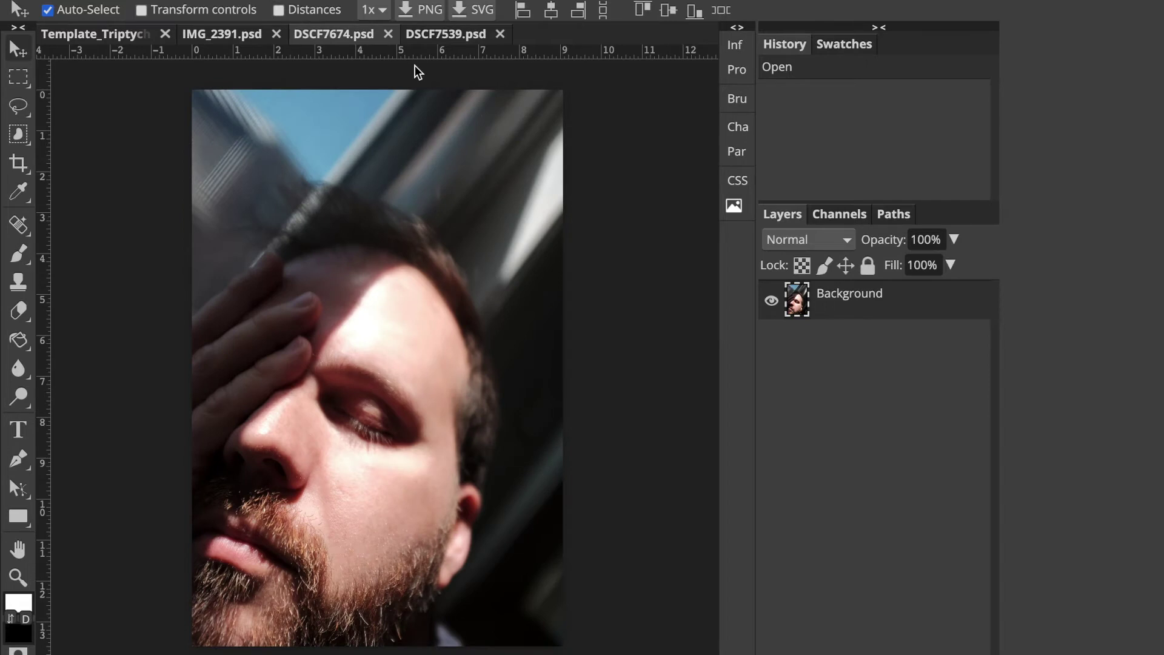
key(ctrl+a)
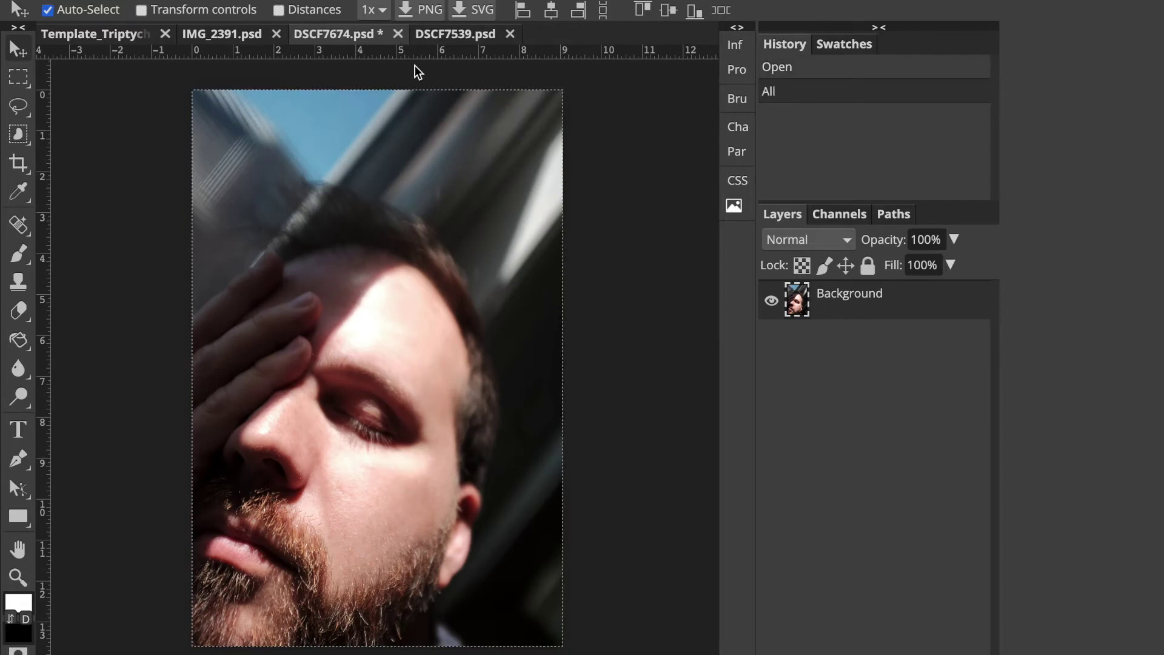
click(108, 35)
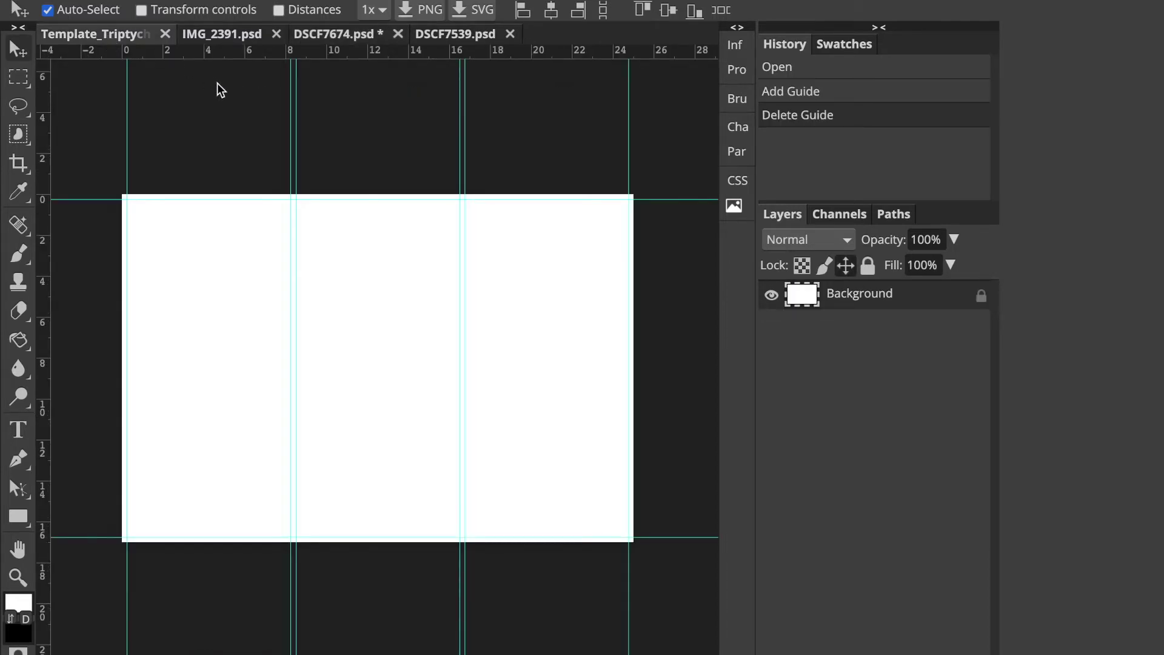
key(ctrl+v)
Copy the entire IMG_2391 photo of stacked stones into the triptych template as another layer
click(218, 35)
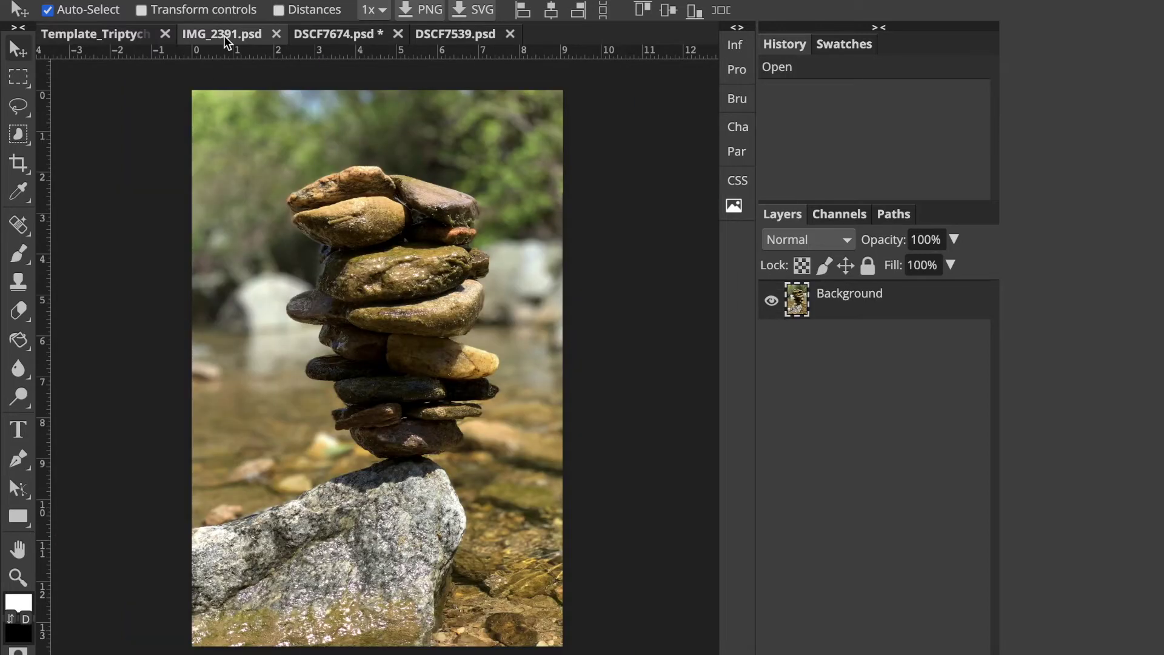
key(ctrl+a)
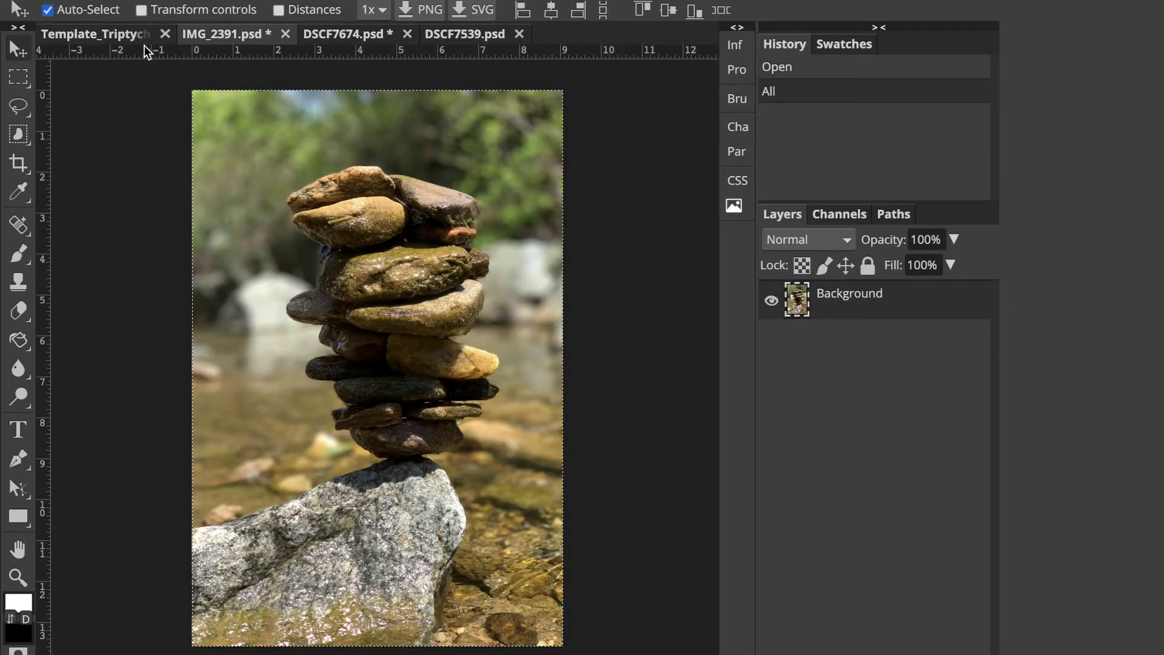
click(97, 36)
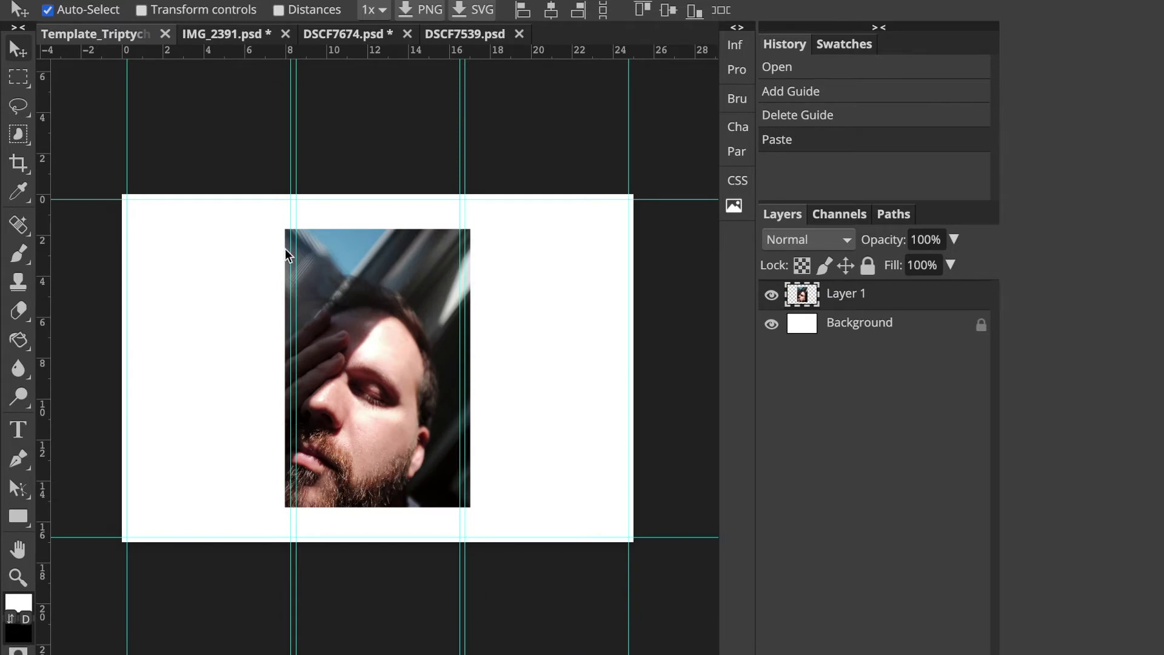
key(ctrl+v)
Copy the entire DSCF7539 photo into the triptych template as a third photo layer
click(327, 37)
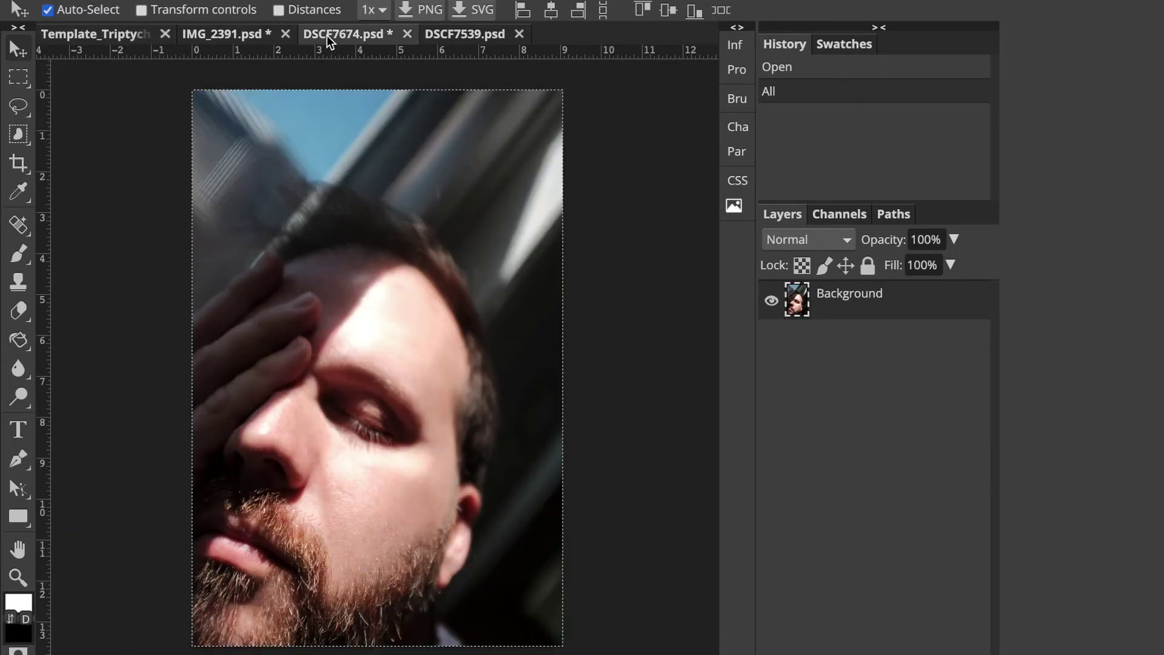
click(446, 38)
key(ctrl+a)
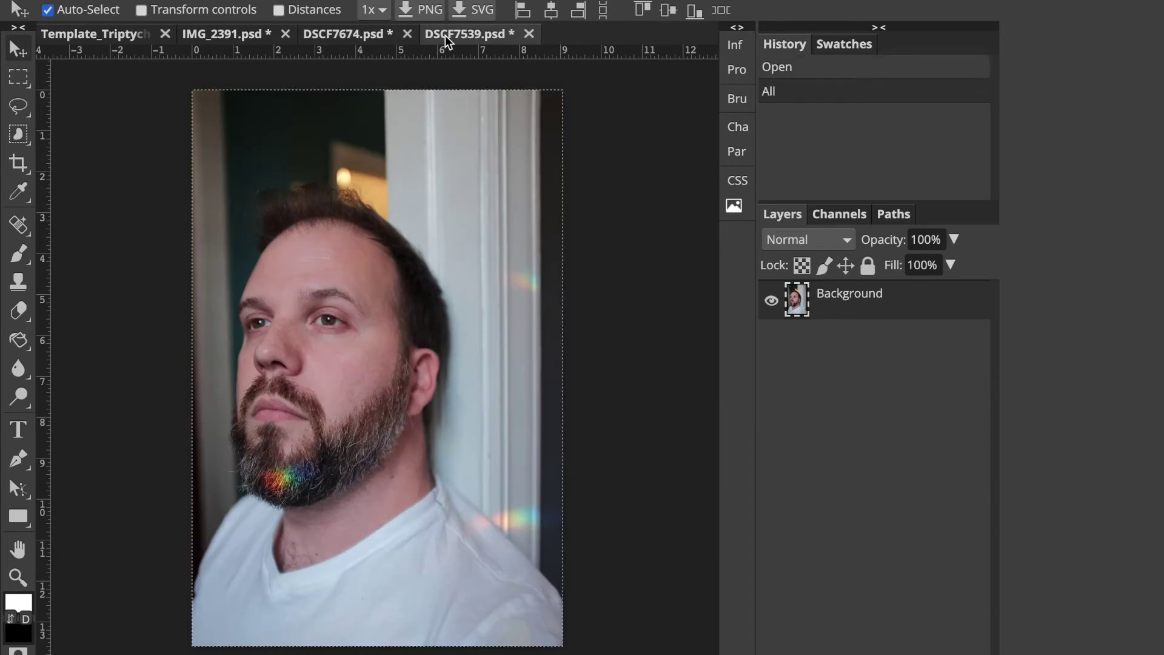
click(87, 35)
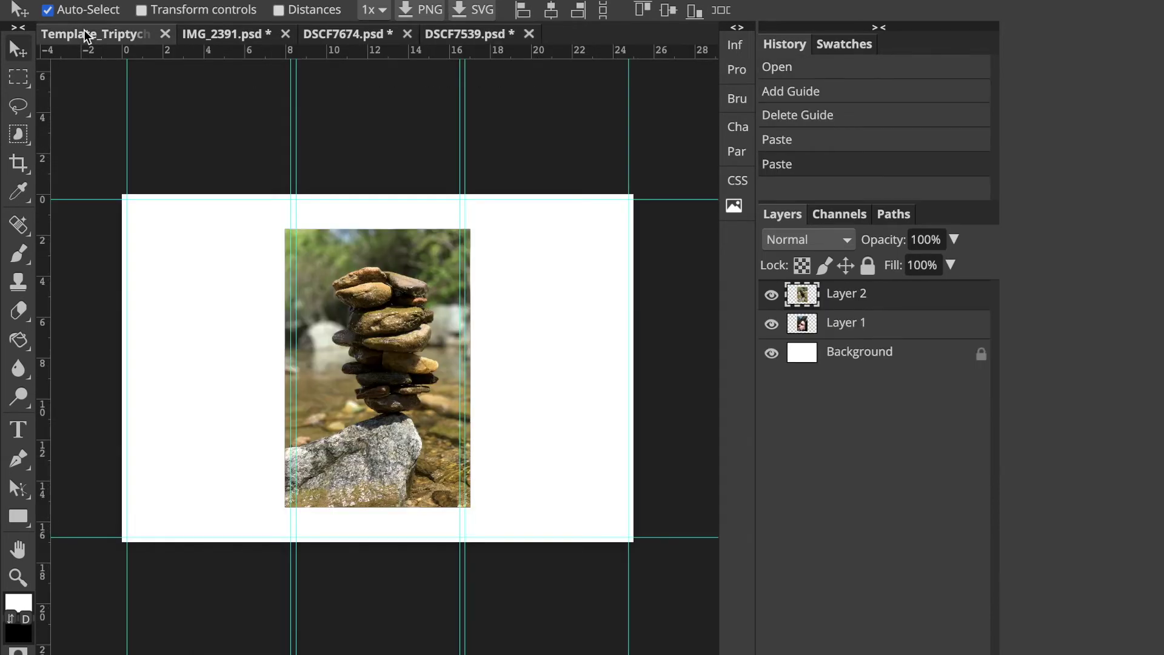
key(ctrl+v)
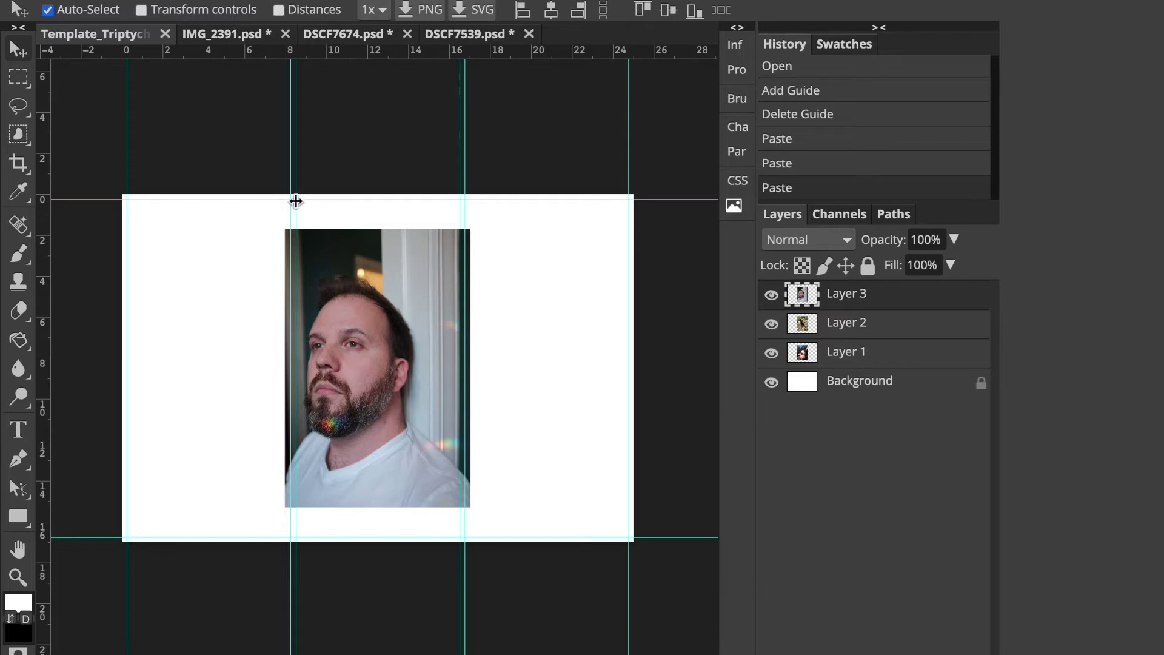
Select all three photo layers together and move them to the upper-left guide corner of the first panel
click(329, 155)
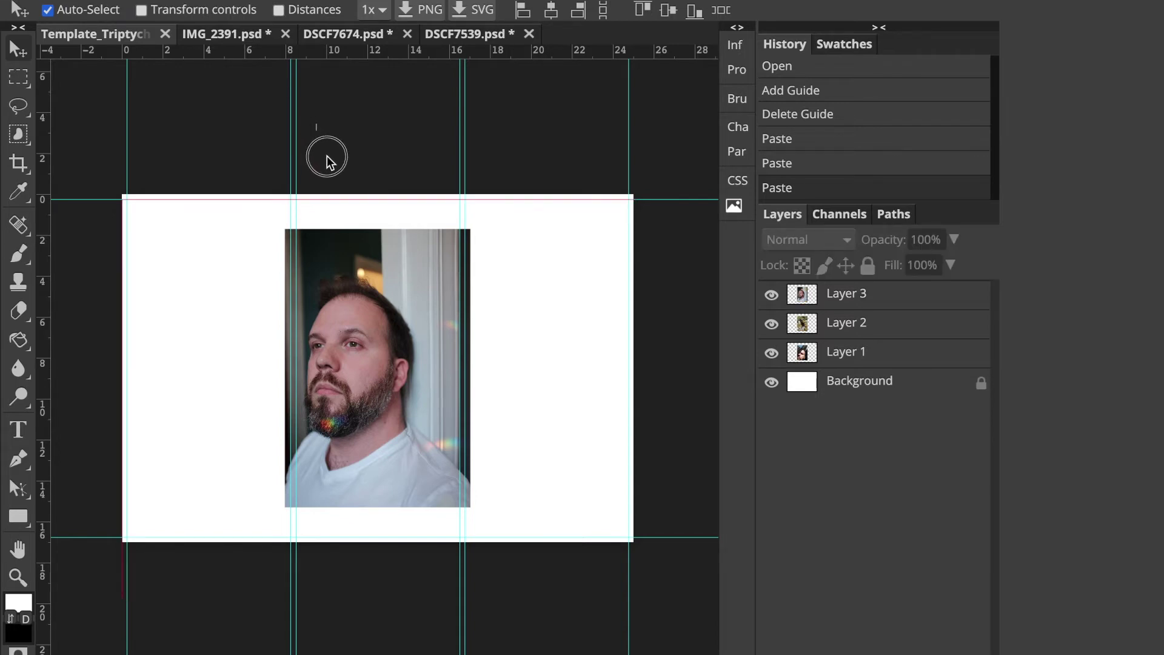
click(403, 281)
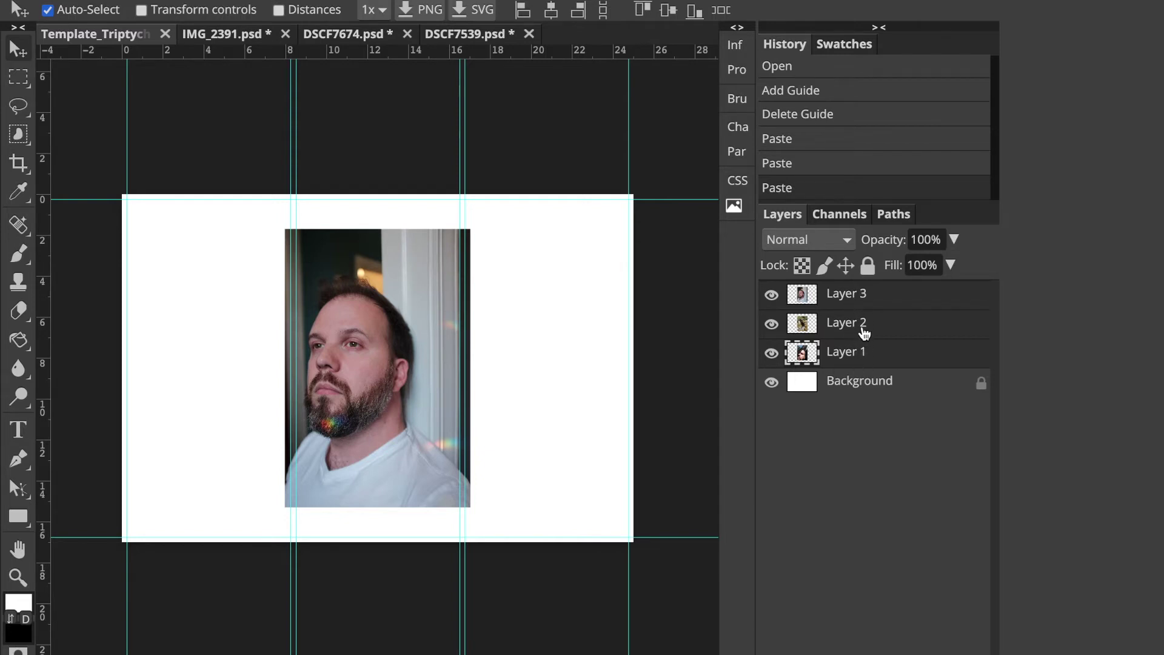
drag(396, 347, 241, 319)
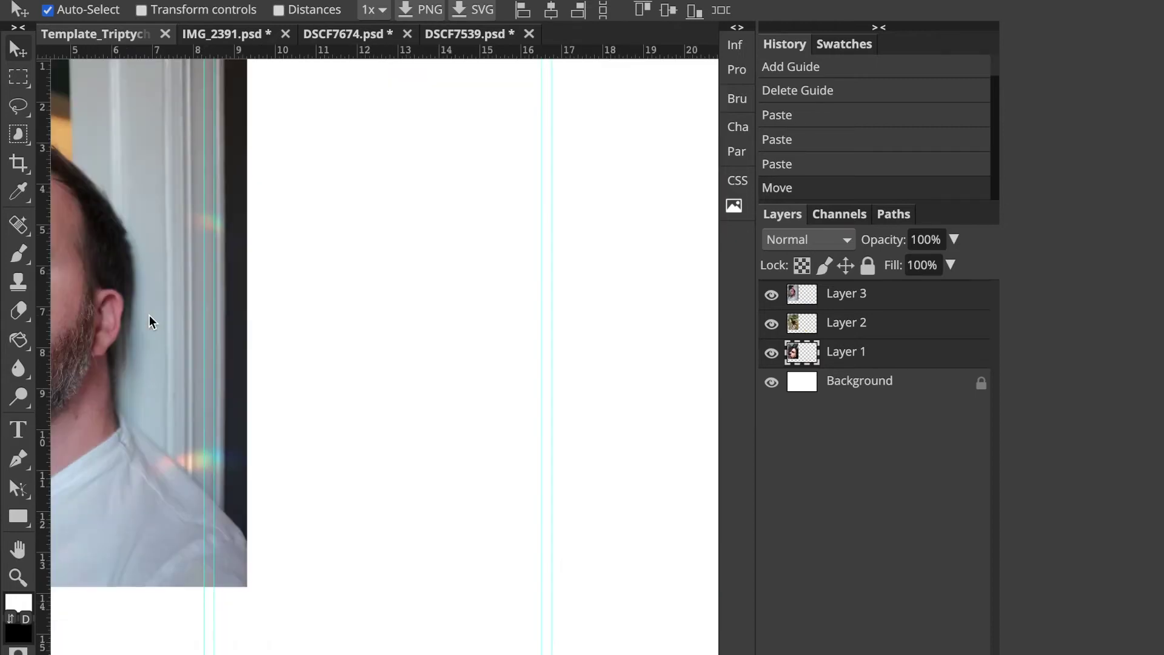
key(ctrl+plus)
scroll(149, 315, left, 10)
scroll(149, 314, up, 3)
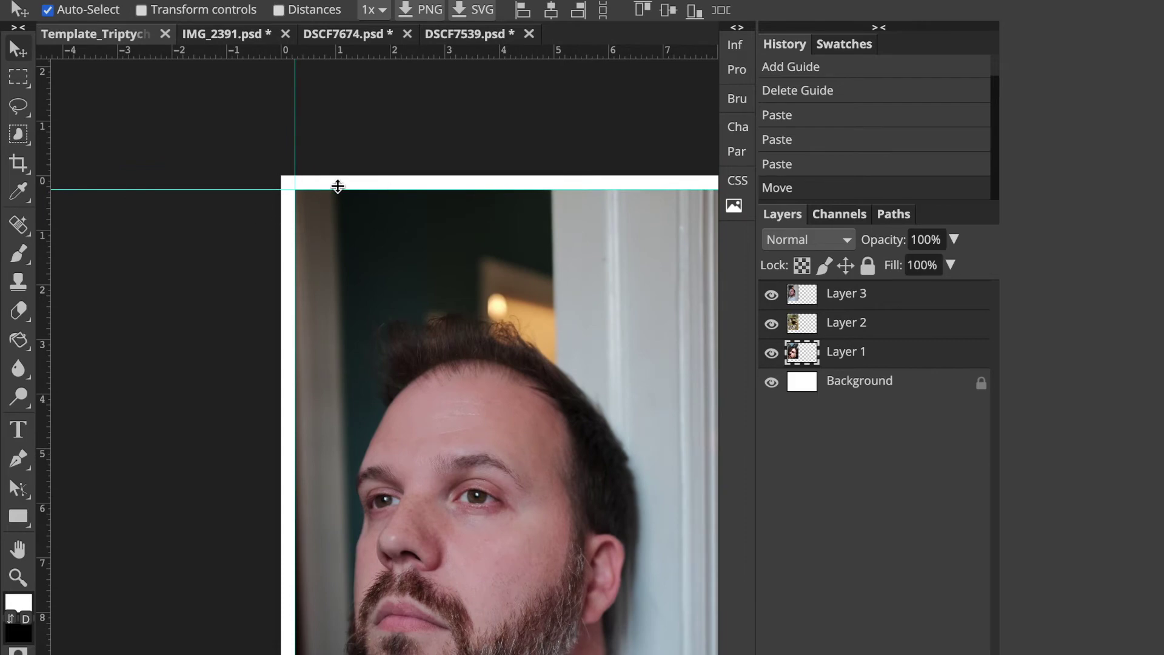
scroll(331, 262, right, 3)
scroll(331, 262, down, 1)
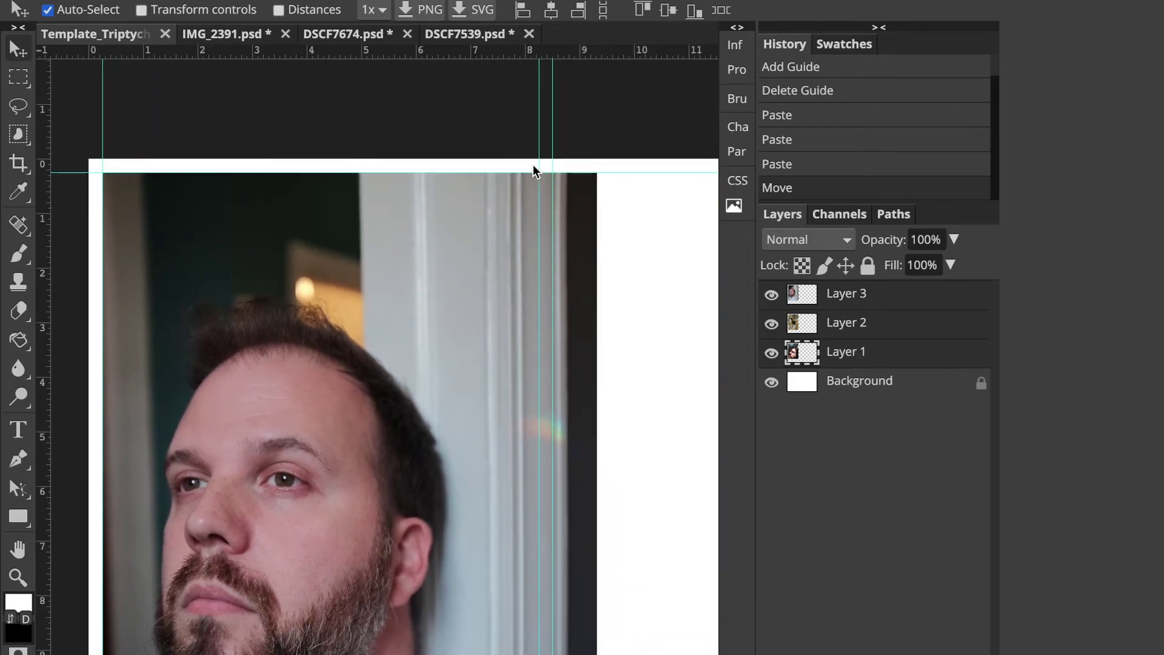
scroll(510, 368, down, 3)
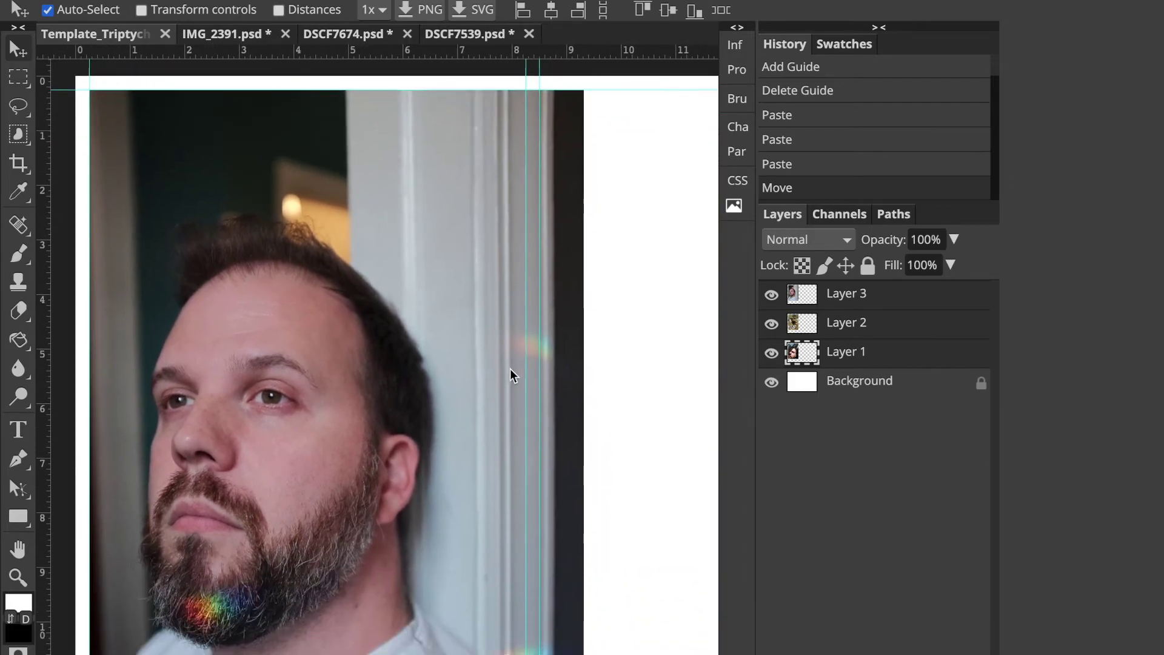
Scale the three photo layers together proportionally to 88.24% so they fit the first panel's width between its guides
key(ctrl+minus)
scroll(511, 368, down, 2)
scroll(510, 369, down, 3)
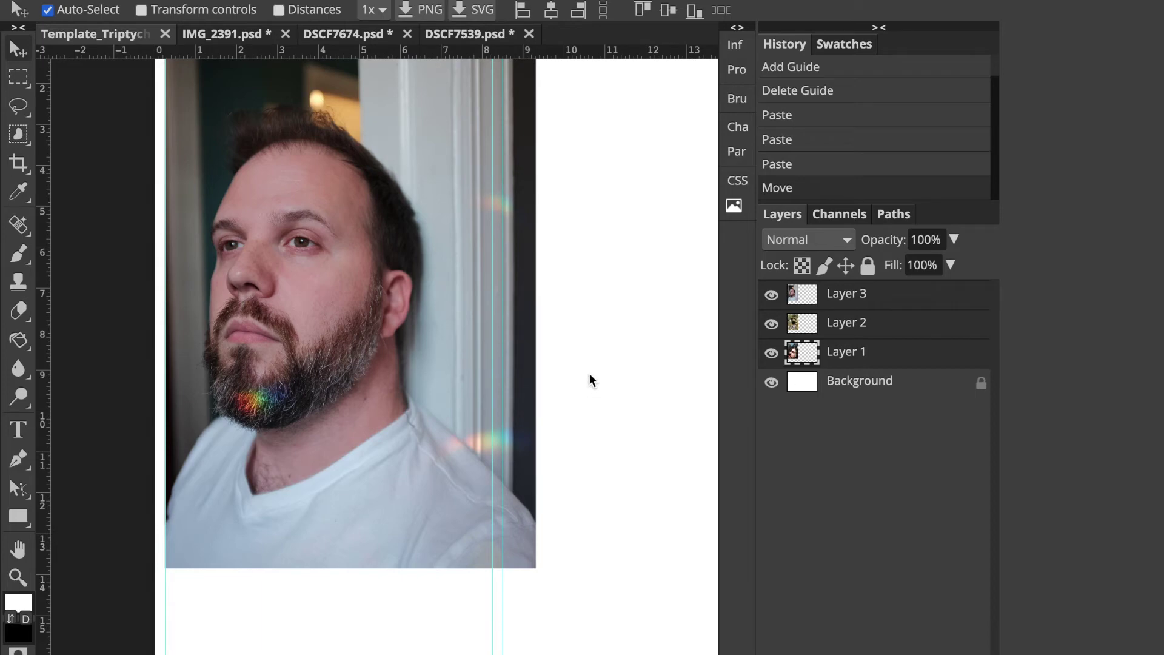
key(ctrl+alt+t)
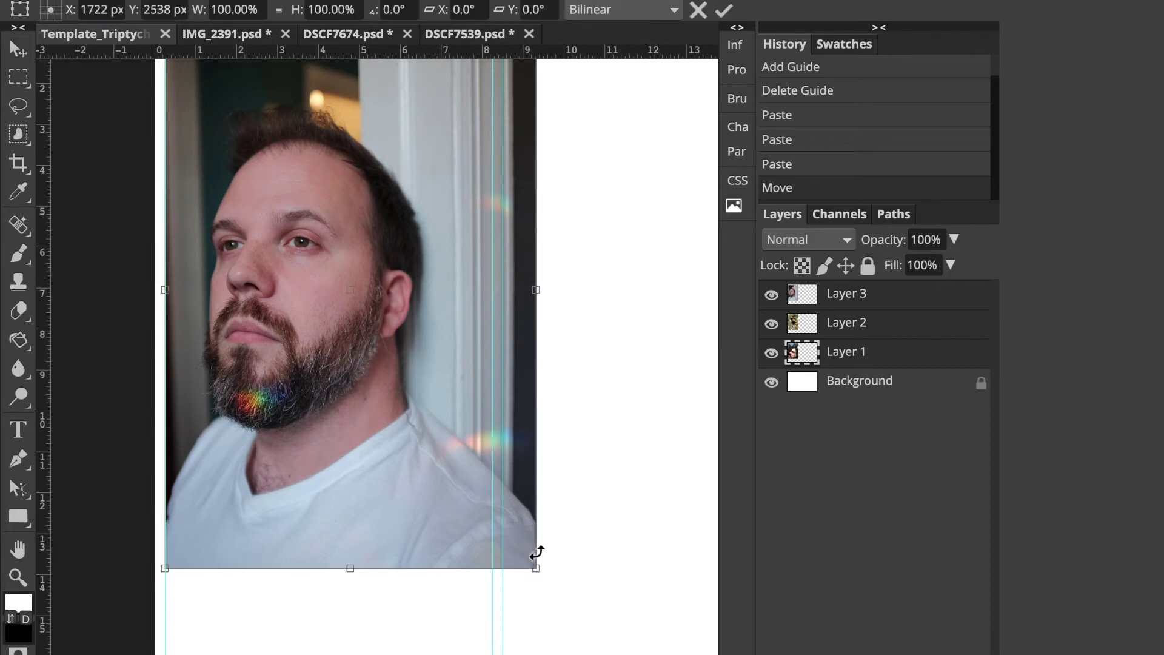
drag(536, 570, 501, 529)
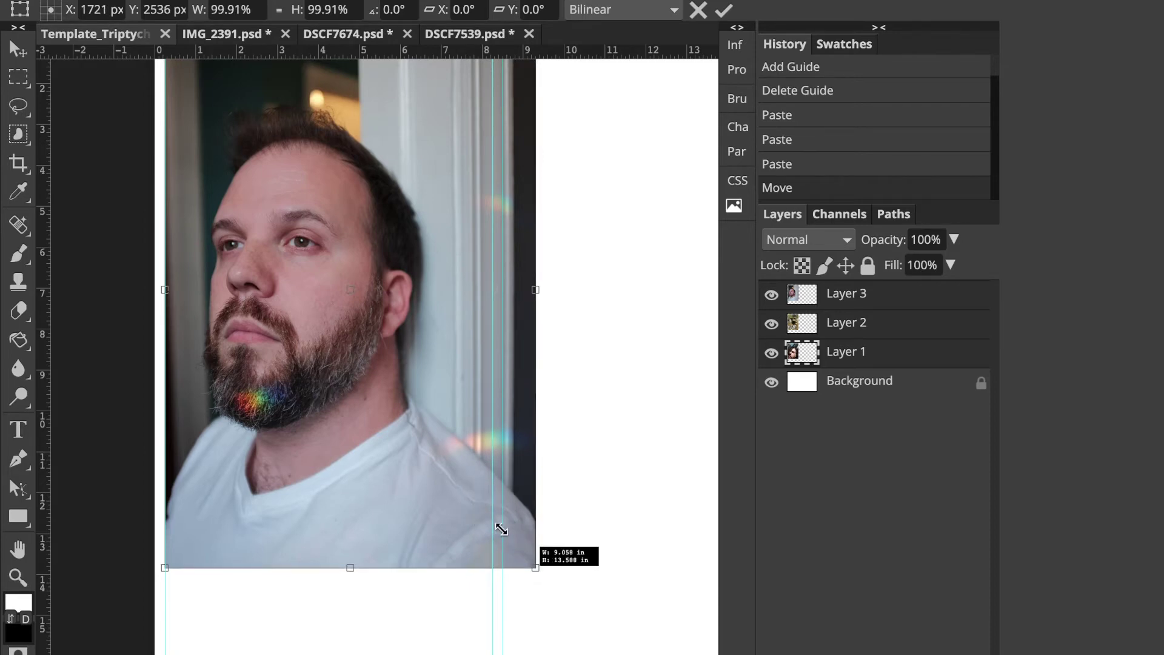
drag(535, 567, 492, 500)
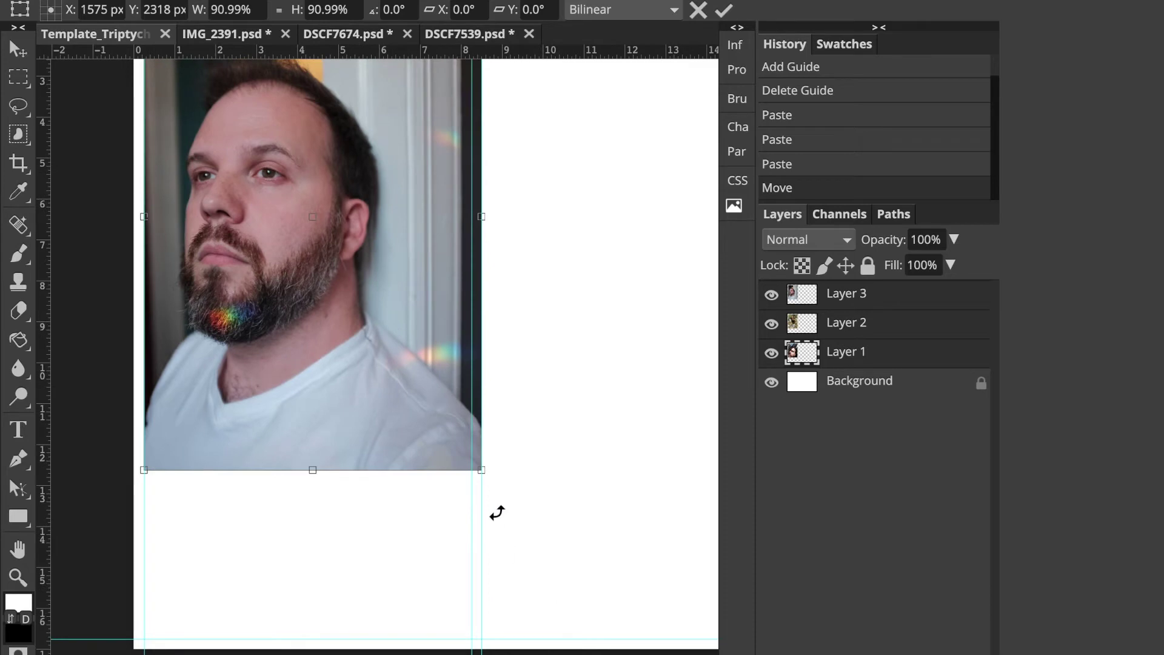
mouse_move(483, 469)
mouse_down()
mouse_move(436, 421)
mouse_move(481, 473)
mouse_move(472, 462)
mouse_up()
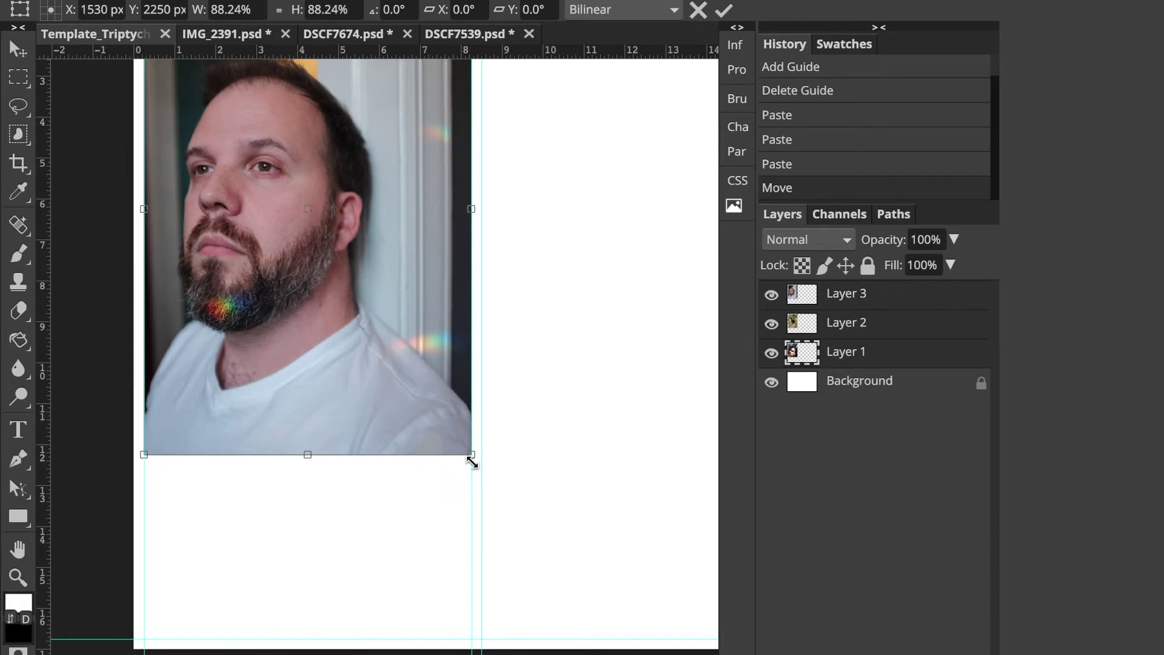
scroll(371, 464, up, 4)
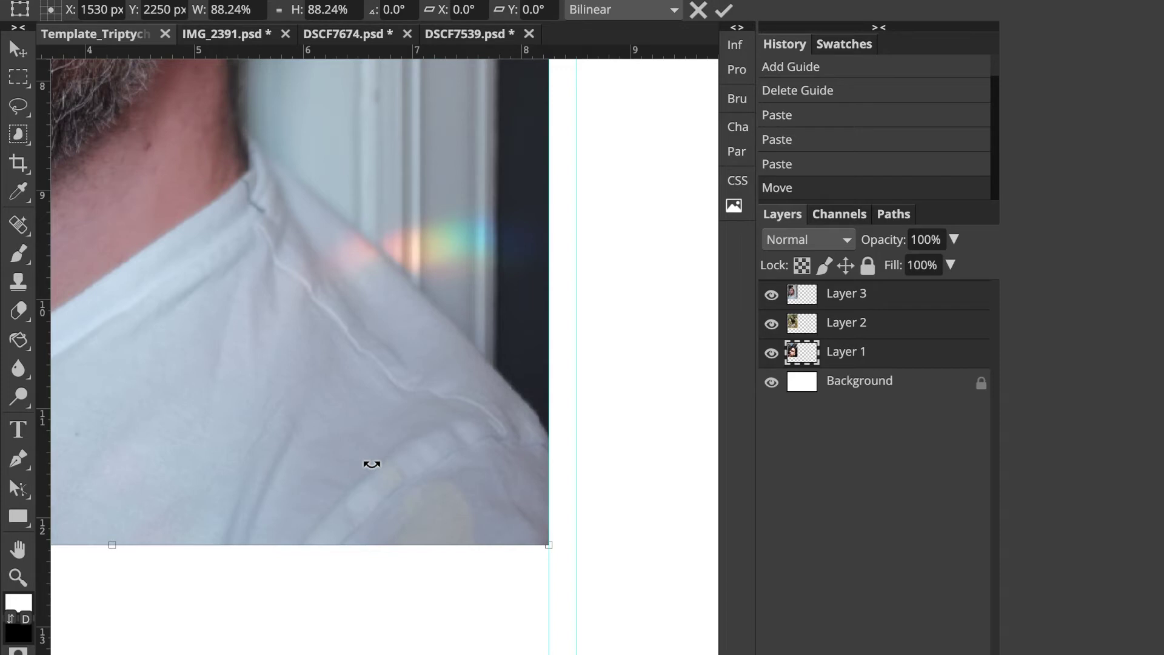
key(Return)
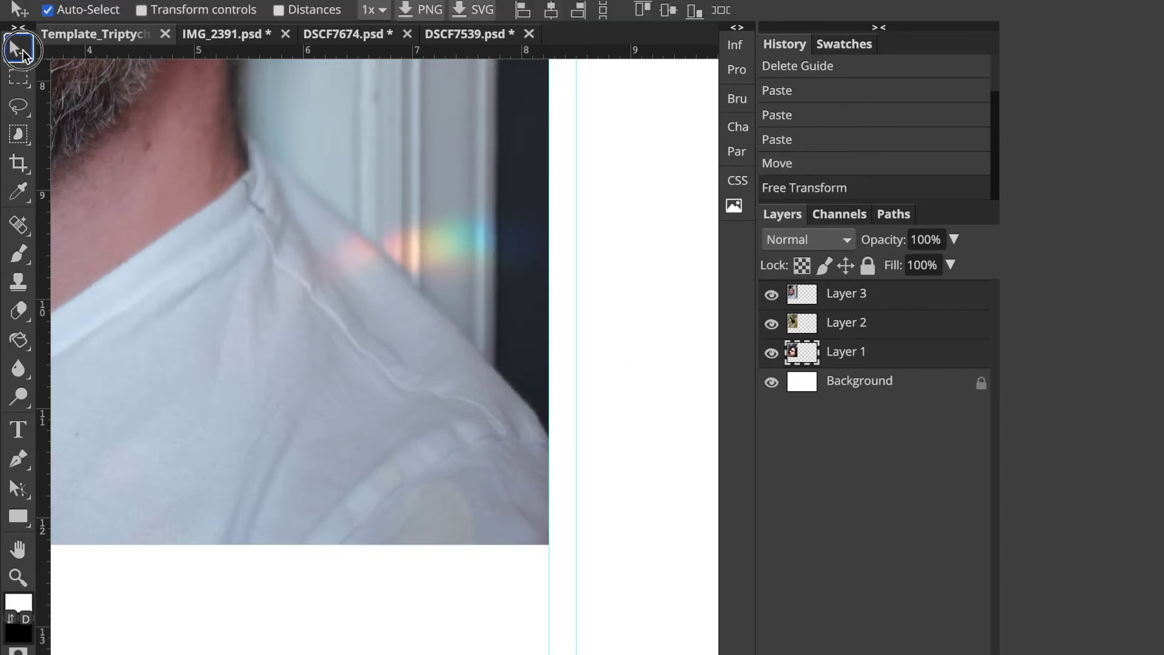
Separate the stacked photos and place the DSCF7674 portrait in the third panel, aligned to its side and top guides
key(ctrl+0)
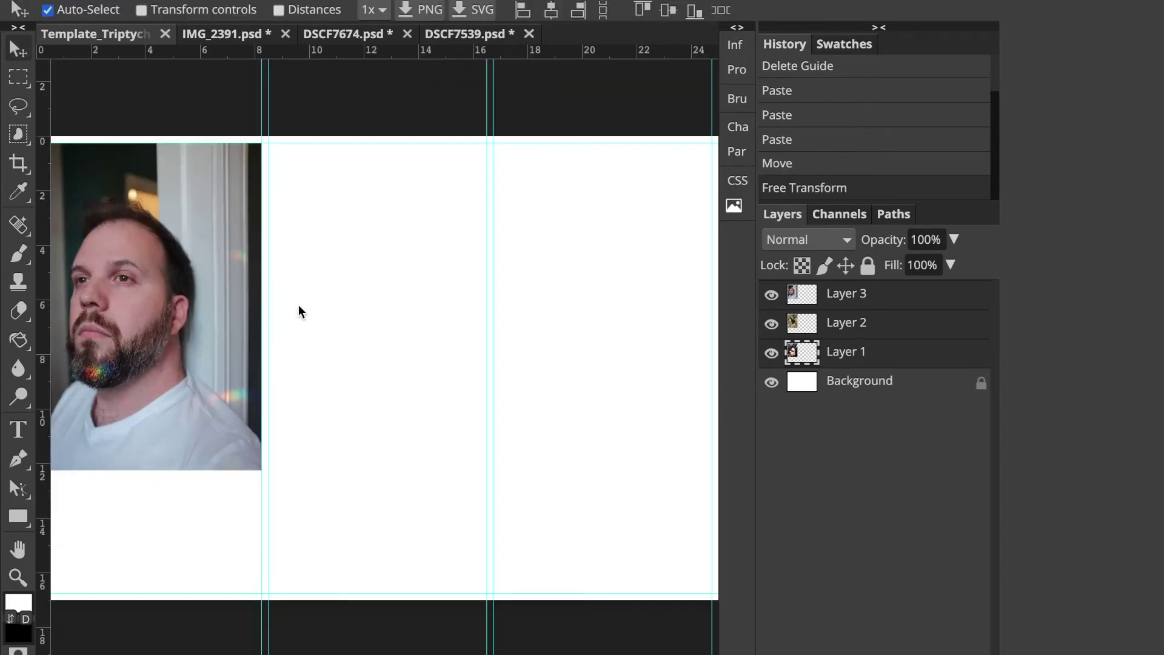
click(467, 241)
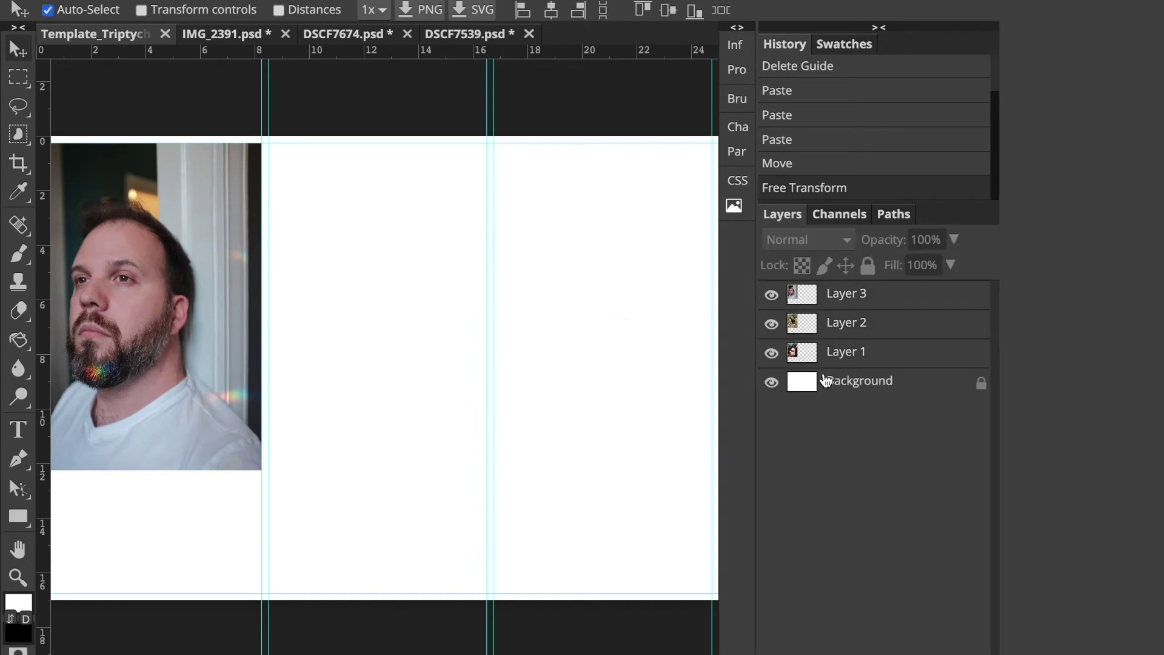
click(850, 355)
drag(245, 278, 439, 375)
drag(177, 256, 405, 285)
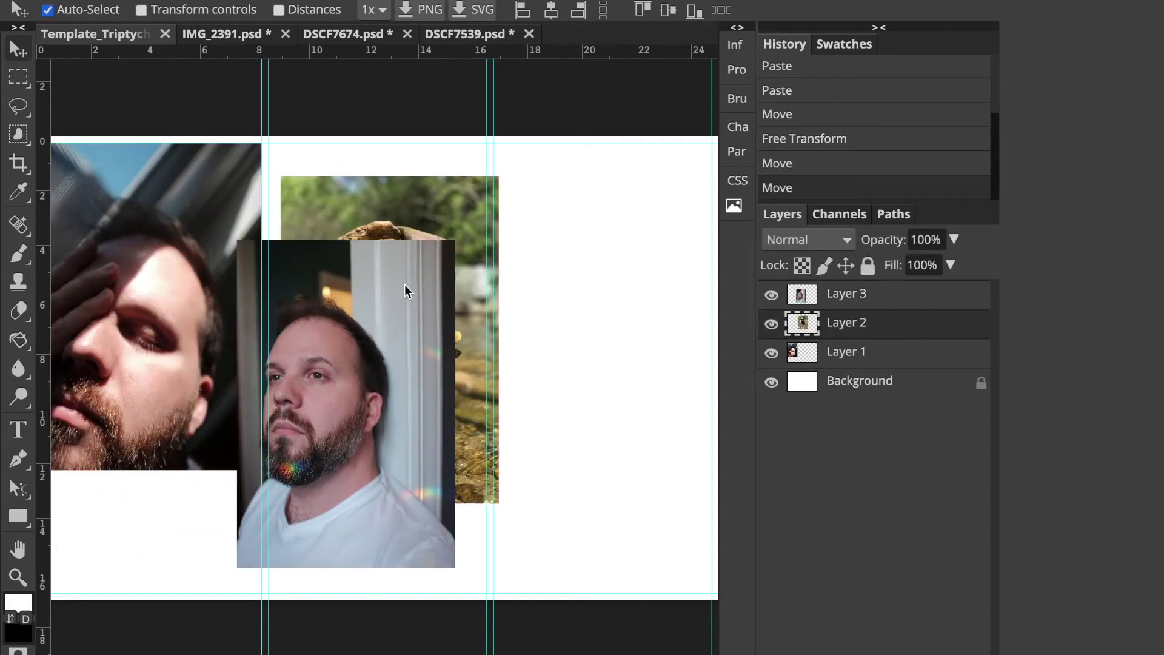
drag(173, 221, 613, 236)
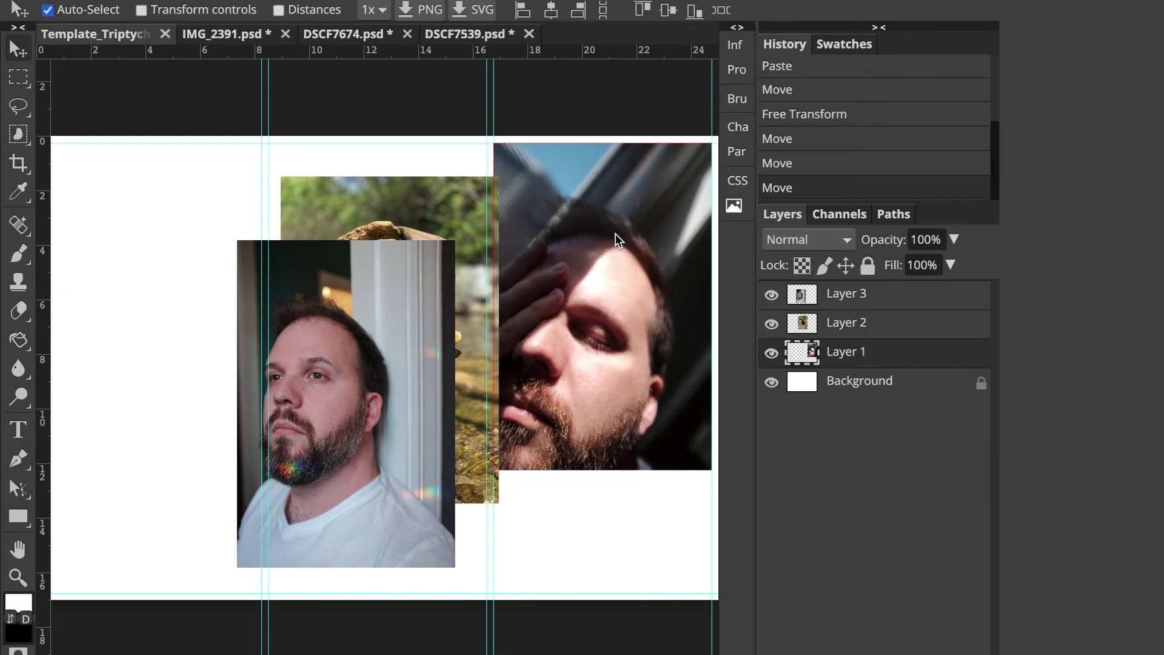
Move the DSCF7539 portrait into the first panel, snapped to its side and top guides
drag(307, 317, 159, 247)
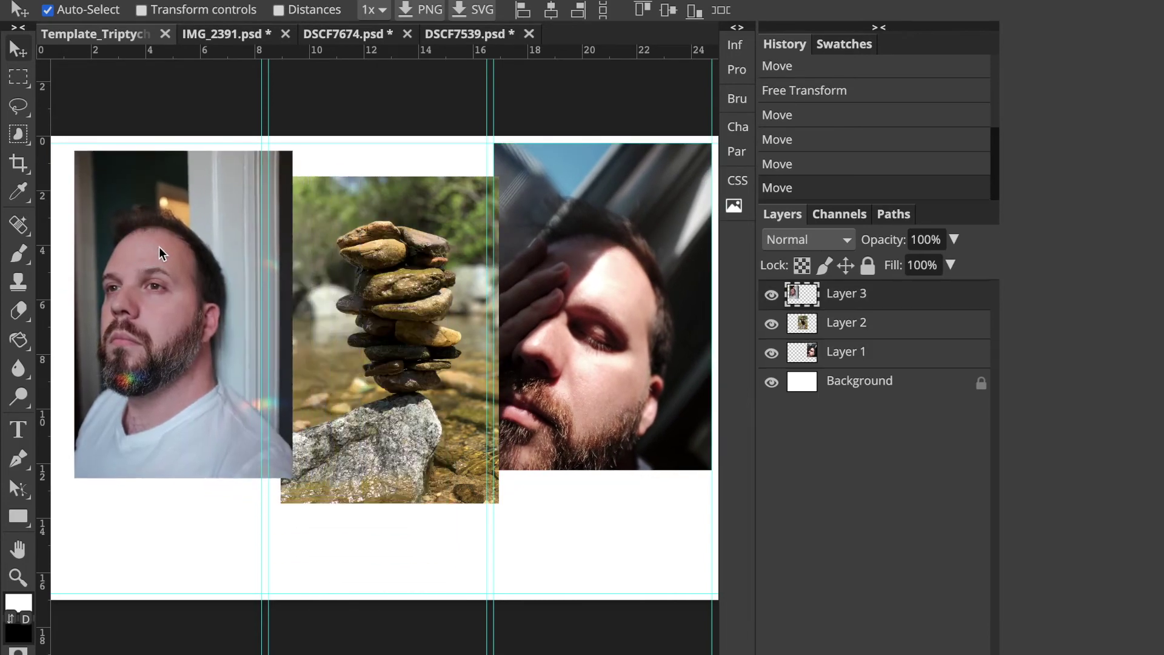
scroll(159, 246, left, 3)
drag(230, 256, 212, 251)
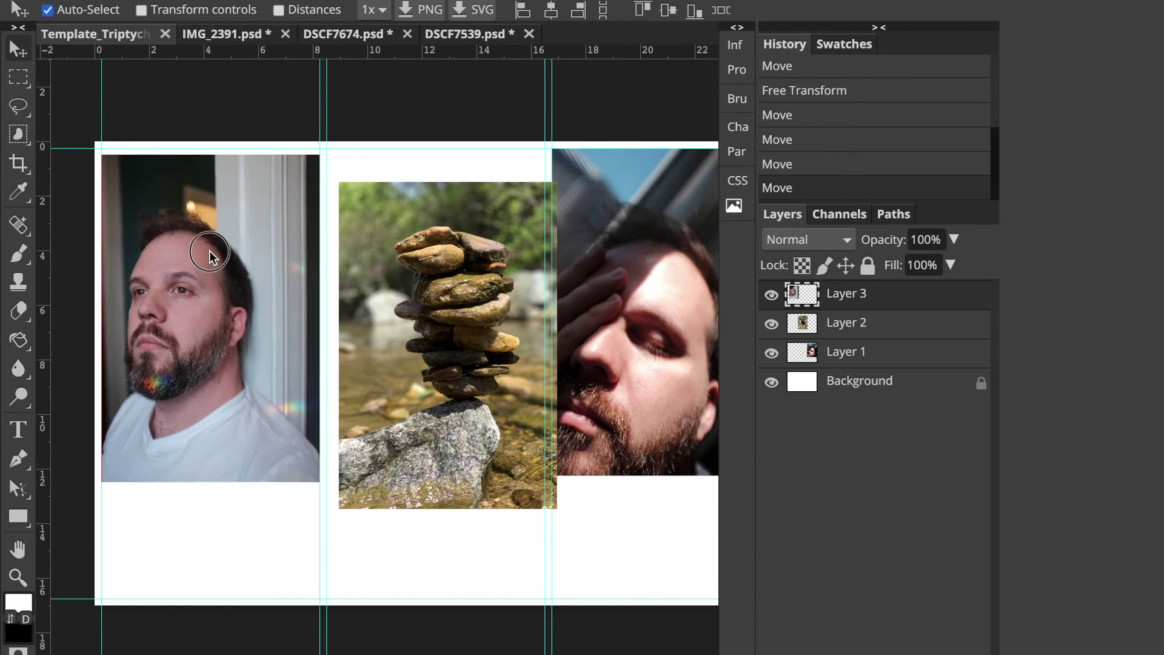
Move the stacked-stones photo into the middle panel, snapped to its guides, and check the alignment of all three photos
drag(416, 313, 404, 277)
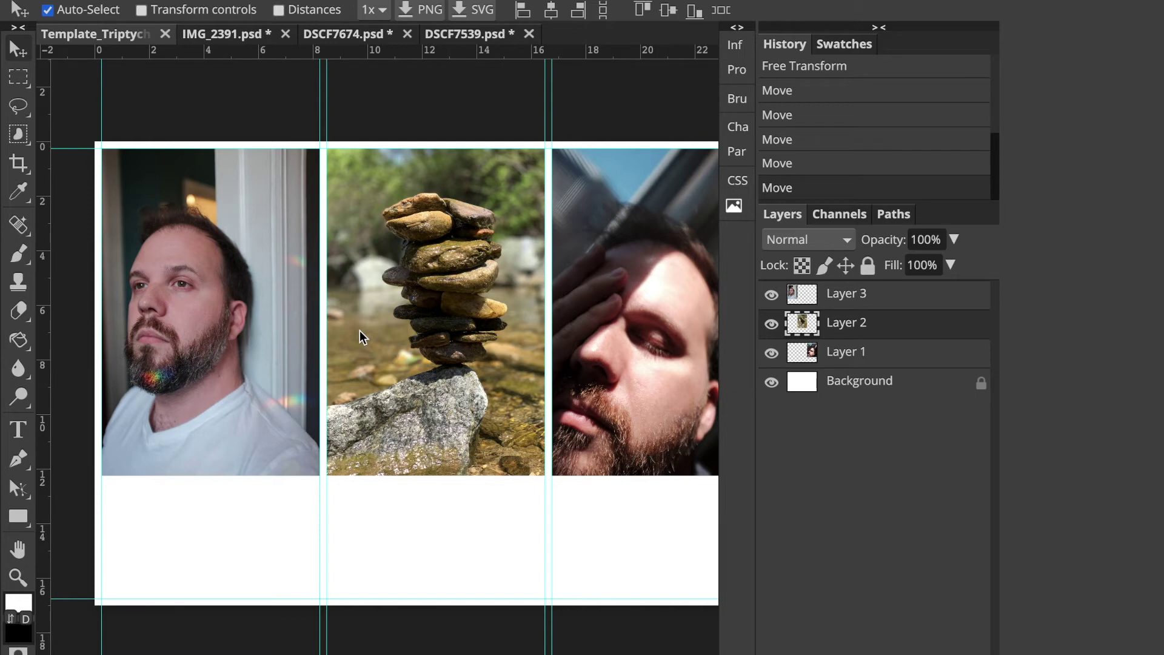
scroll(359, 329, right, 2)
scroll(359, 329, down, 2)
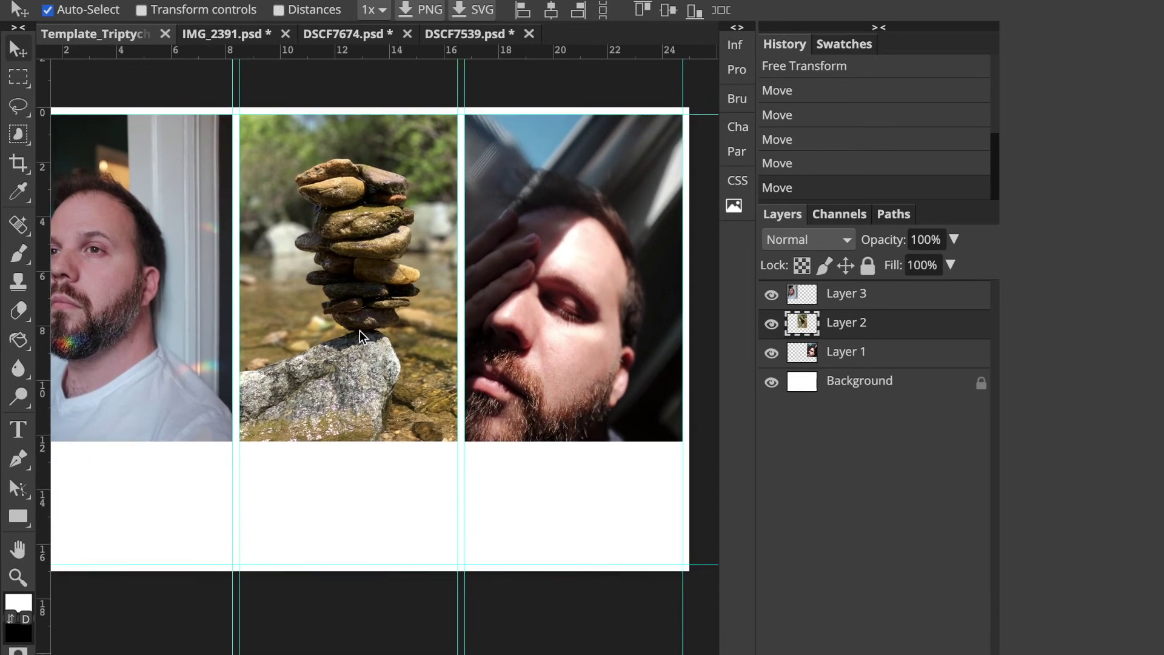
scroll(359, 330, up, 2)
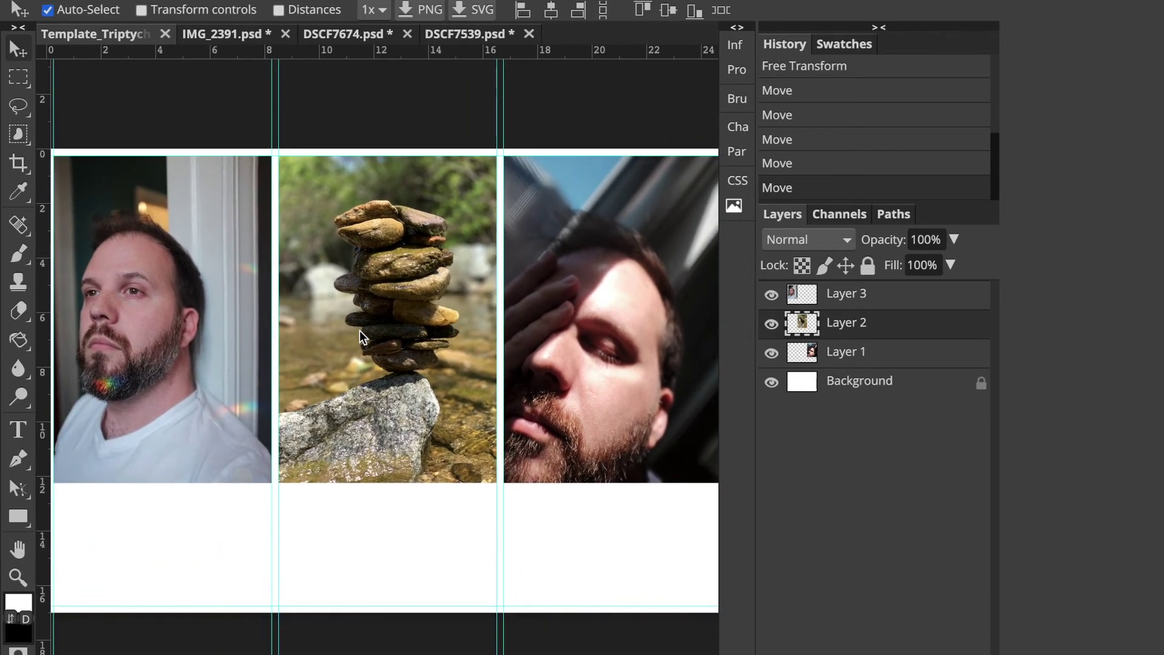
scroll(359, 330, down, 2)
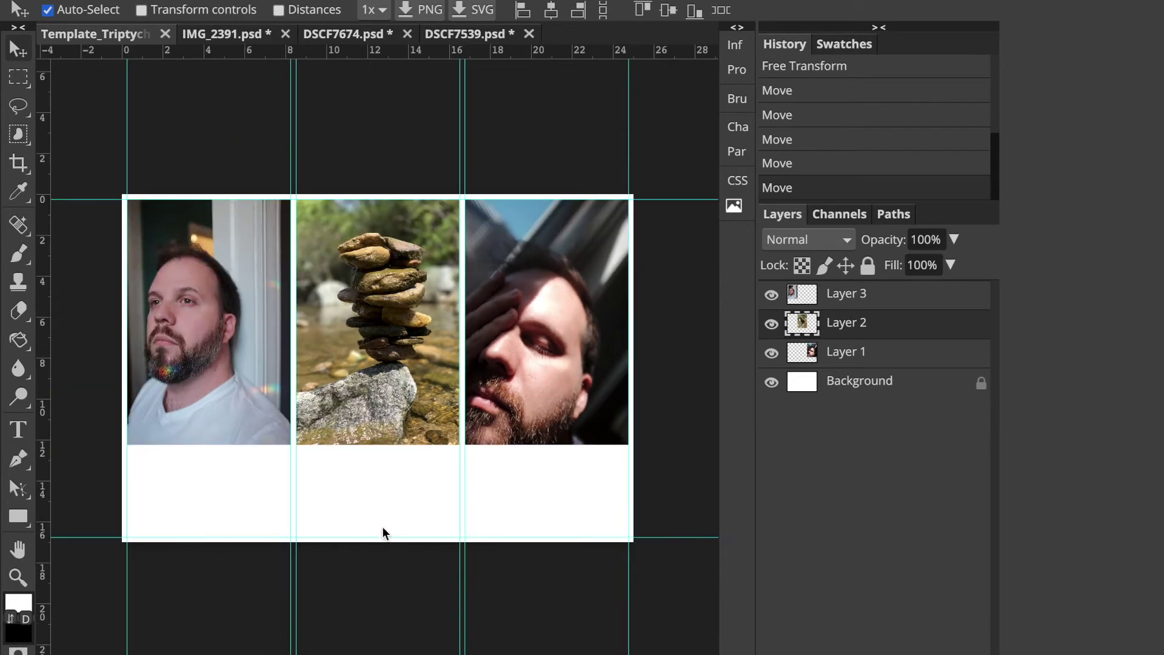
click(19, 164)
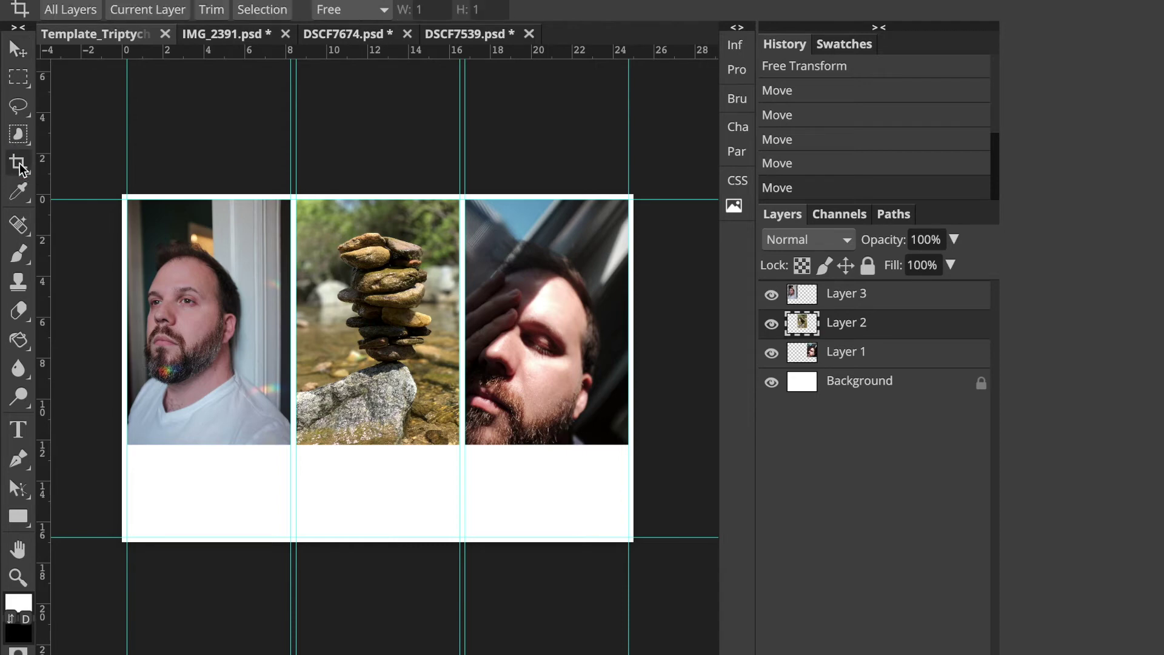
click(330, 11)
click(335, 8)
drag(92, 155, 210, 266)
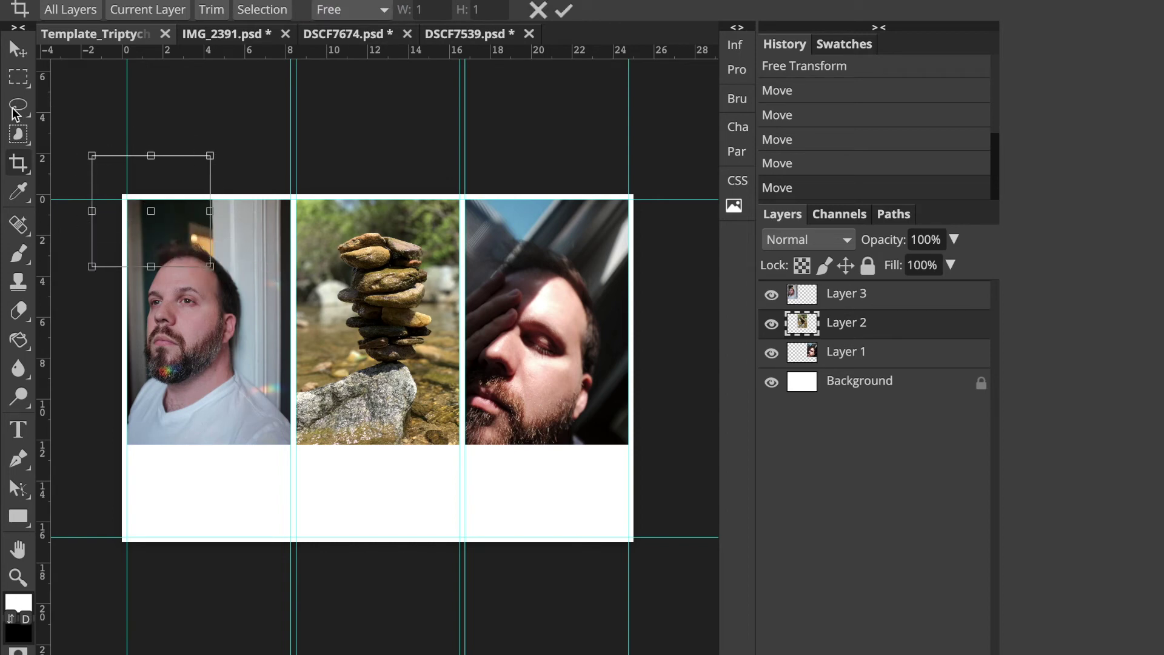
click(18, 49)
Crop away the canvas's empty lower area, leaving a narrow white border below the photos that matches the one above
click(19, 165)
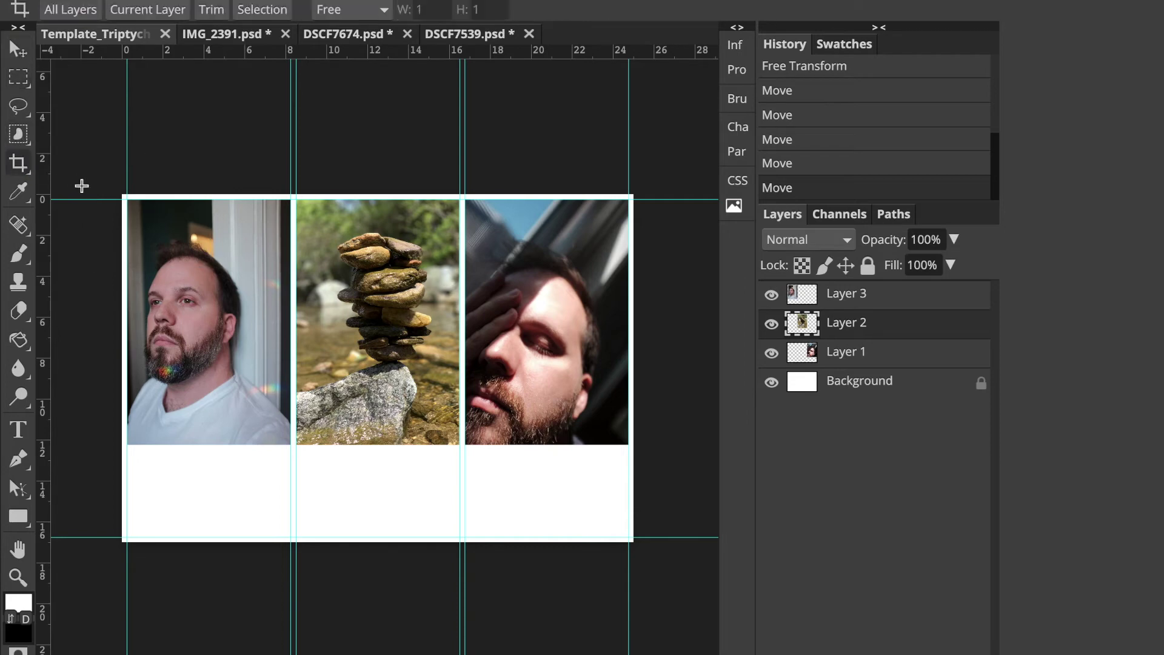
drag(120, 192, 633, 451)
key(ctrl+plus)
key(ctrl+plus)
key(ctrl+plus)
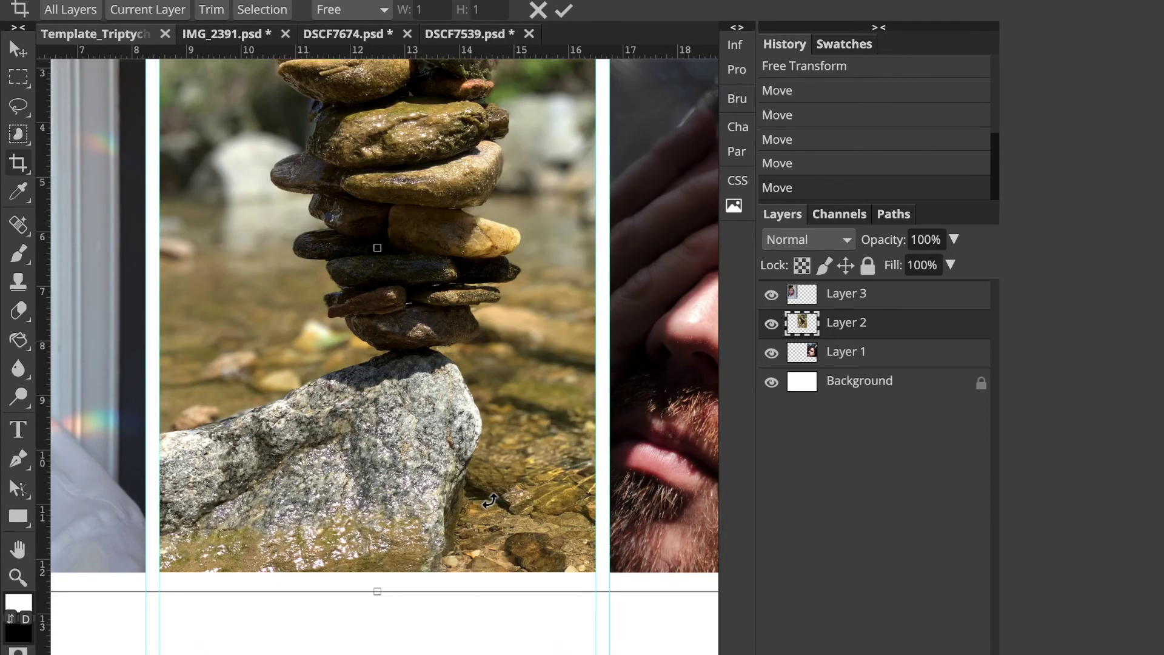
scroll(490, 500, down, 2)
key(ctrl+plus)
key(ctrl+plus)
scroll(489, 500, down, 5)
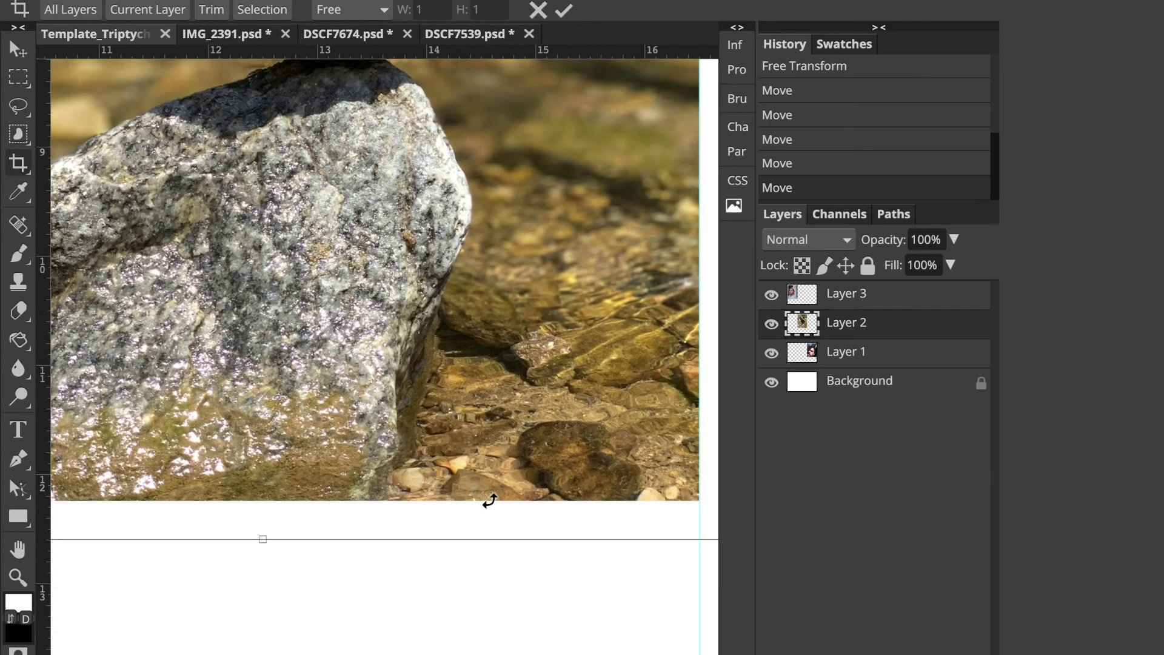
scroll(489, 500, right, 10)
scroll(490, 501, left, 10)
scroll(490, 500, down, 2)
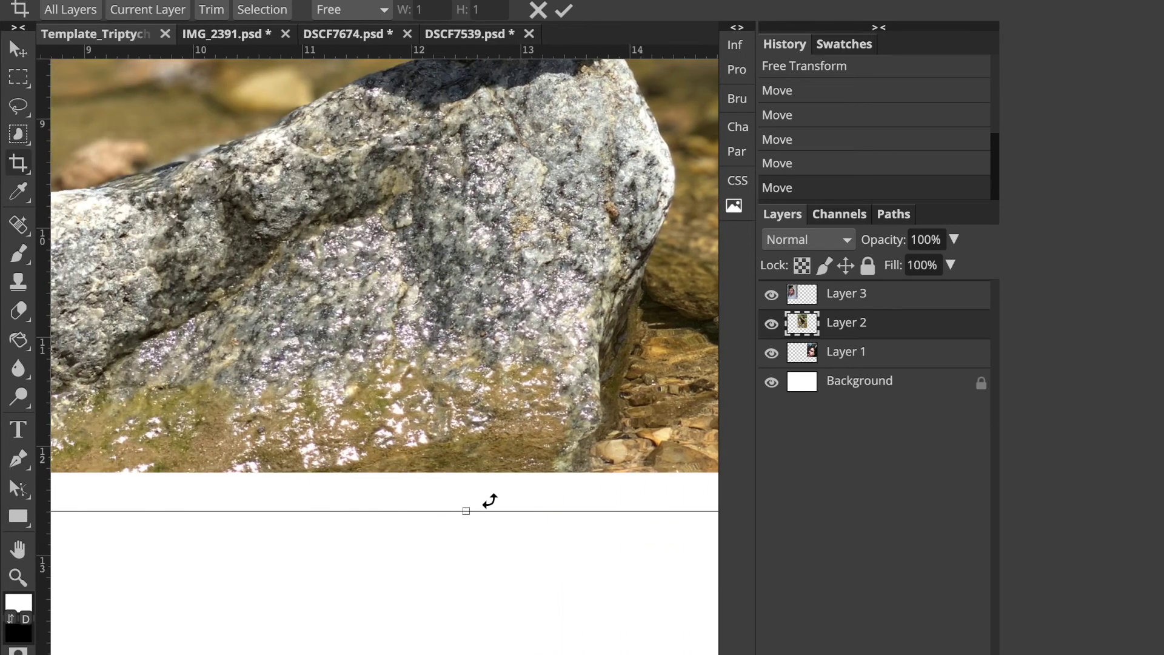
scroll(490, 501, right, 5)
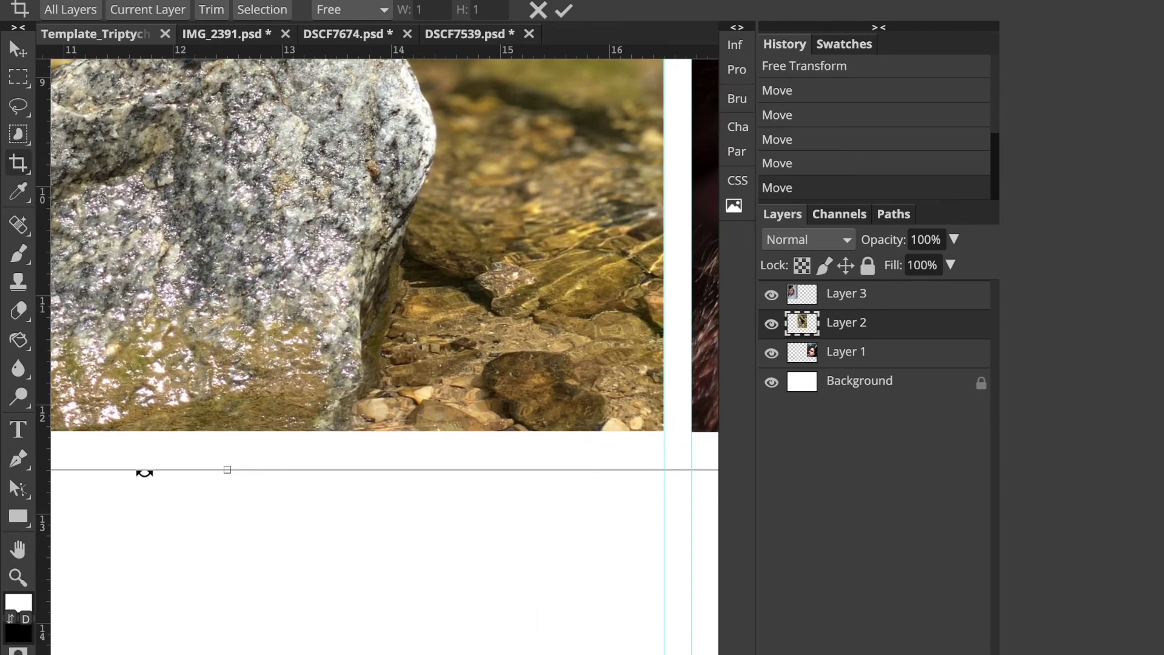
drag(227, 469, 228, 459)
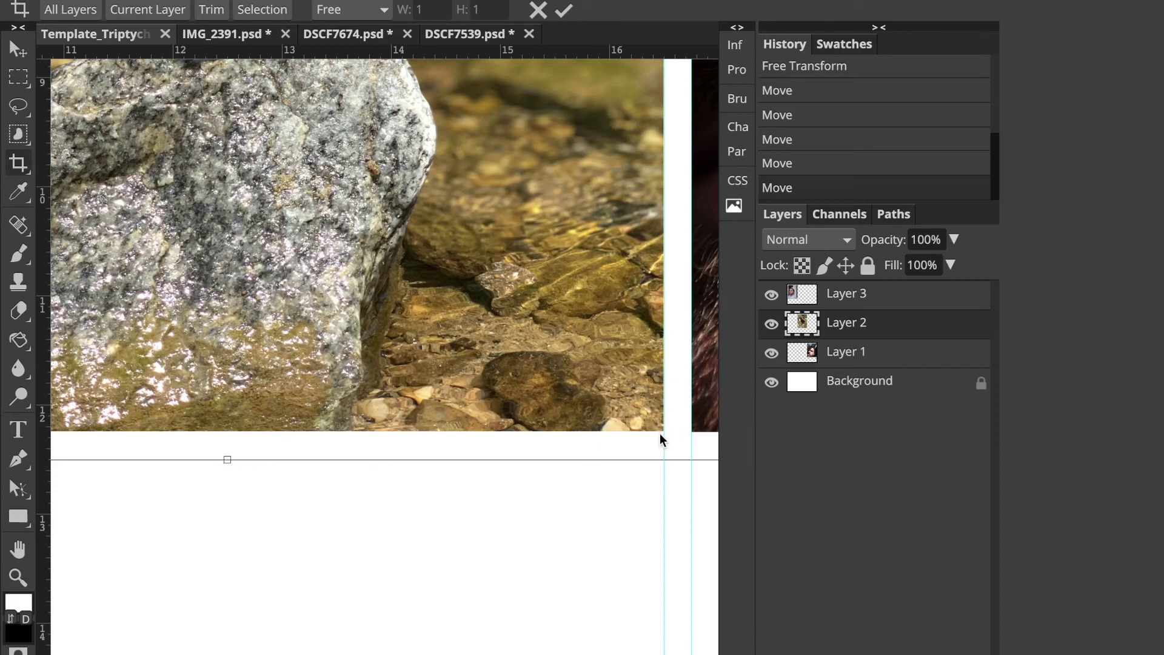
key(ctrl+0)
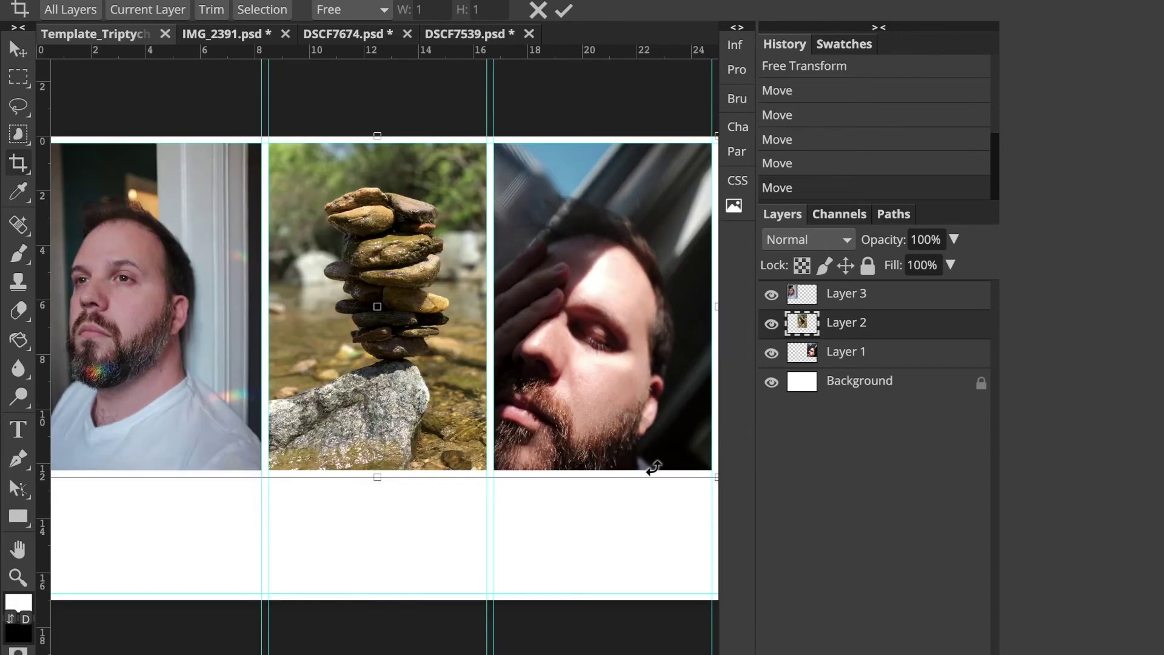
key(Return)
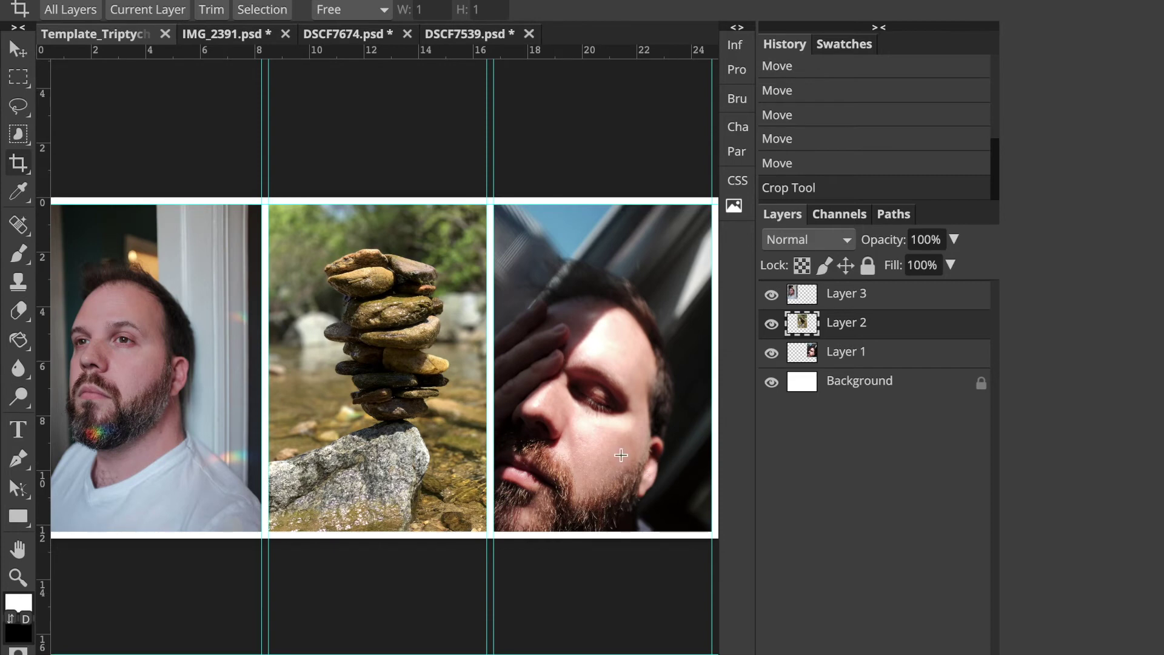
Swap the two outer portraits between the first and third panels, snapping each to its guides
key(ctrl+minus)
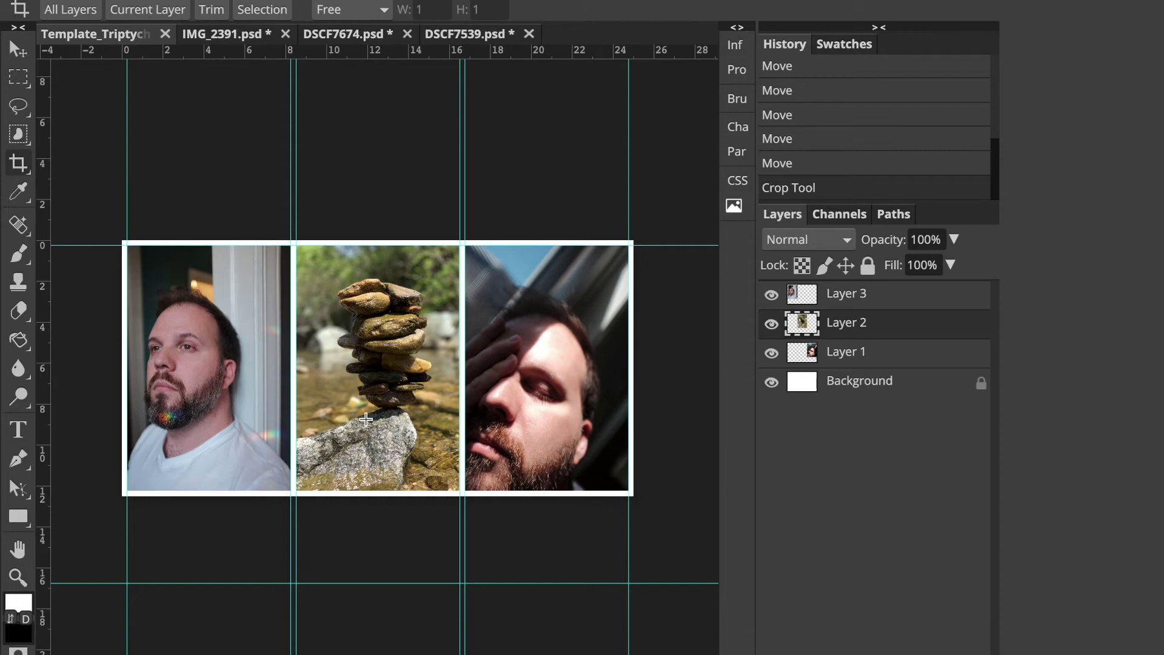
click(20, 49)
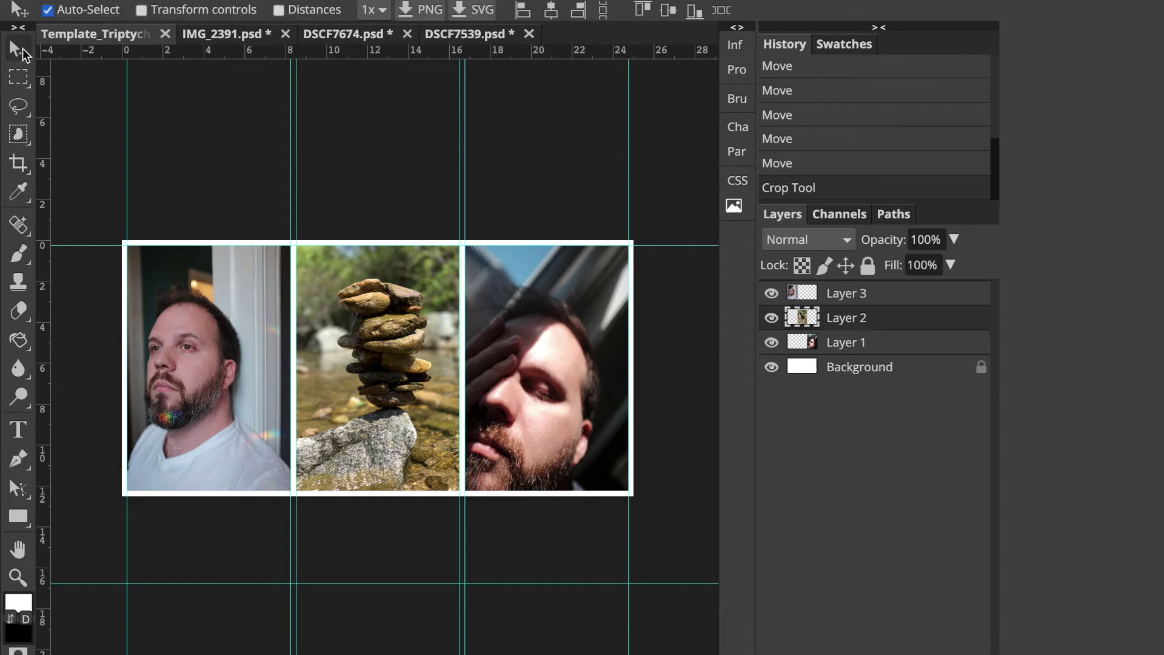
drag(221, 347, 453, 343)
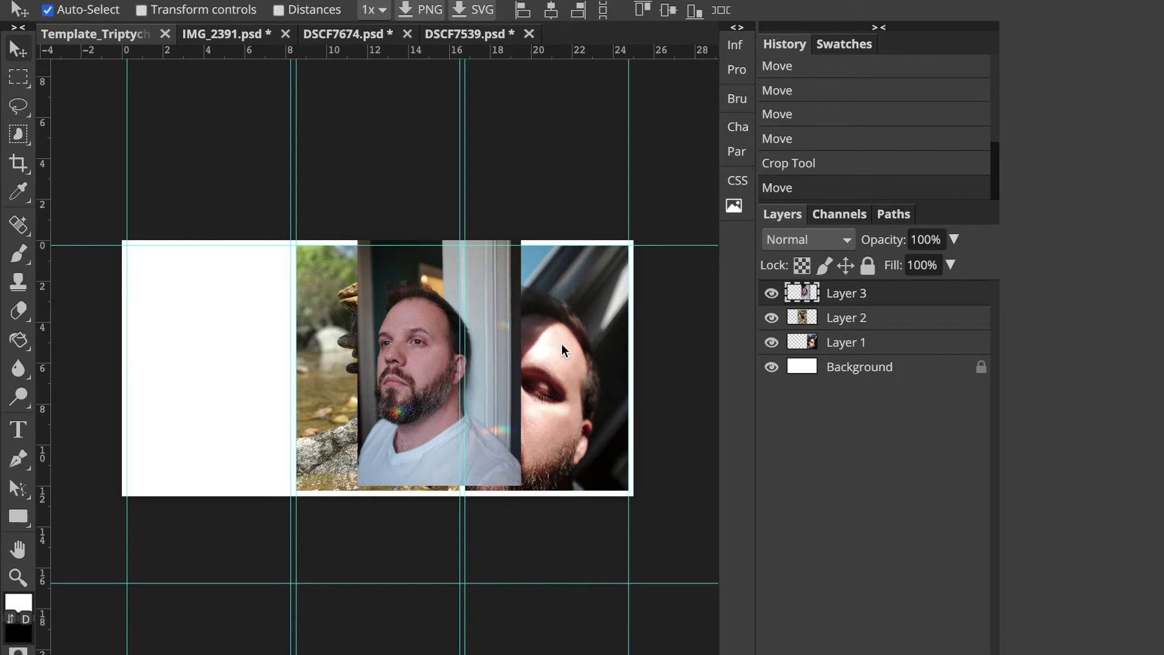
drag(368, 278, 222, 340)
drag(417, 332, 528, 333)
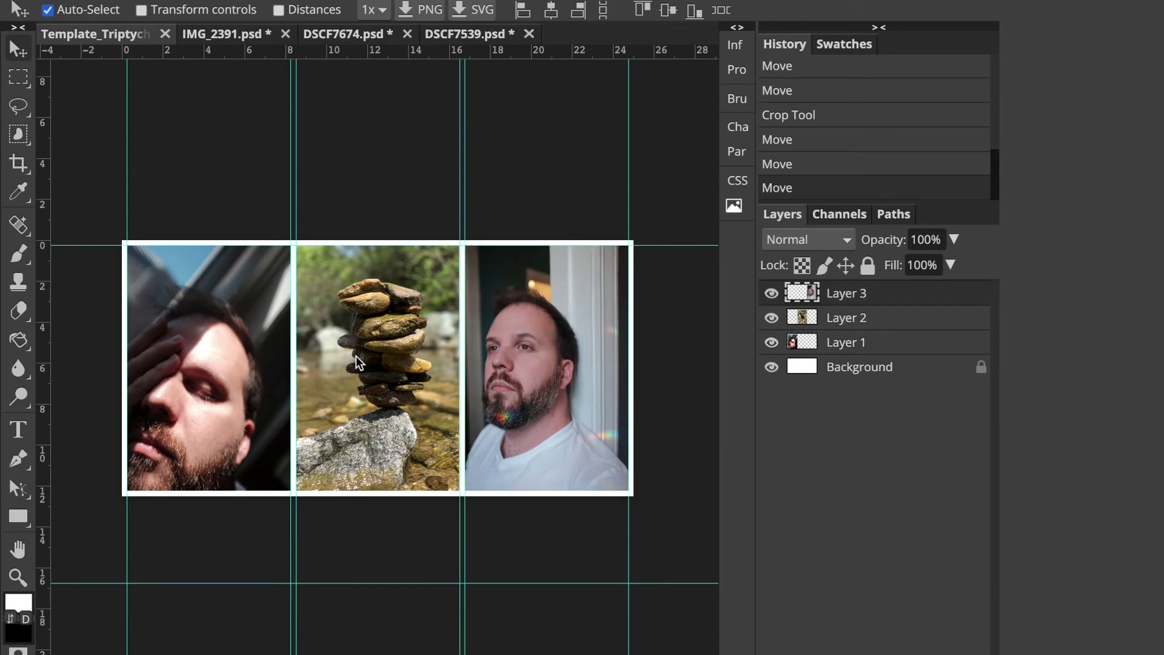
Move the stacked-stones photo against the first photo, closing the white gutter between them
drag(360, 341, 358, 344)
key(ctrl+plus)
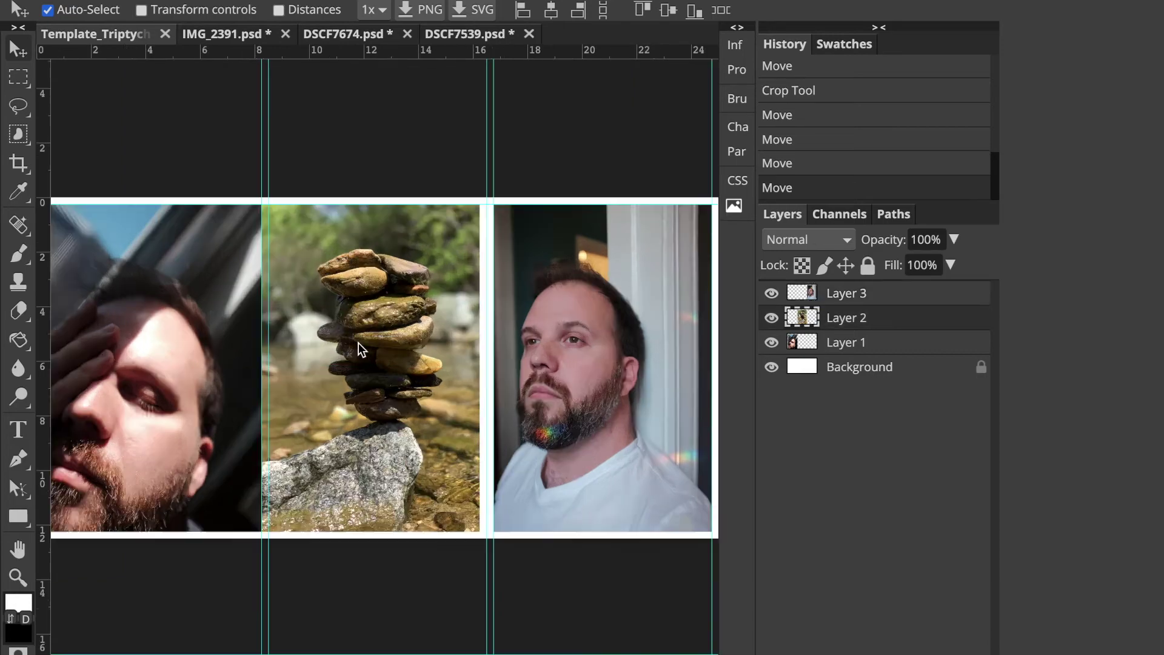
key(ctrl+plus)
key(ctrl+plus)
key(ctrl+plus)
scroll(137, 279, up, 6)
scroll(137, 279, left, 4)
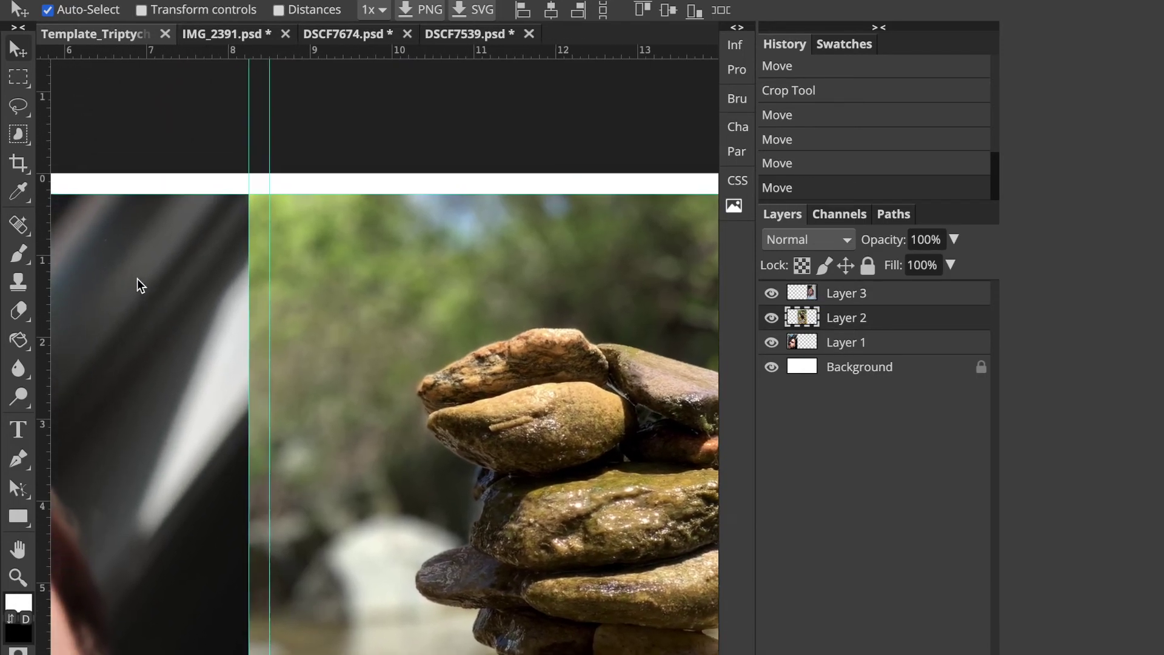
Fine-align the stones photo's edge with the first photo and the top guide, inspecting the seam closely
key(ctrl+plus)
key(ctrl+plus)
key(ctrl+plus)
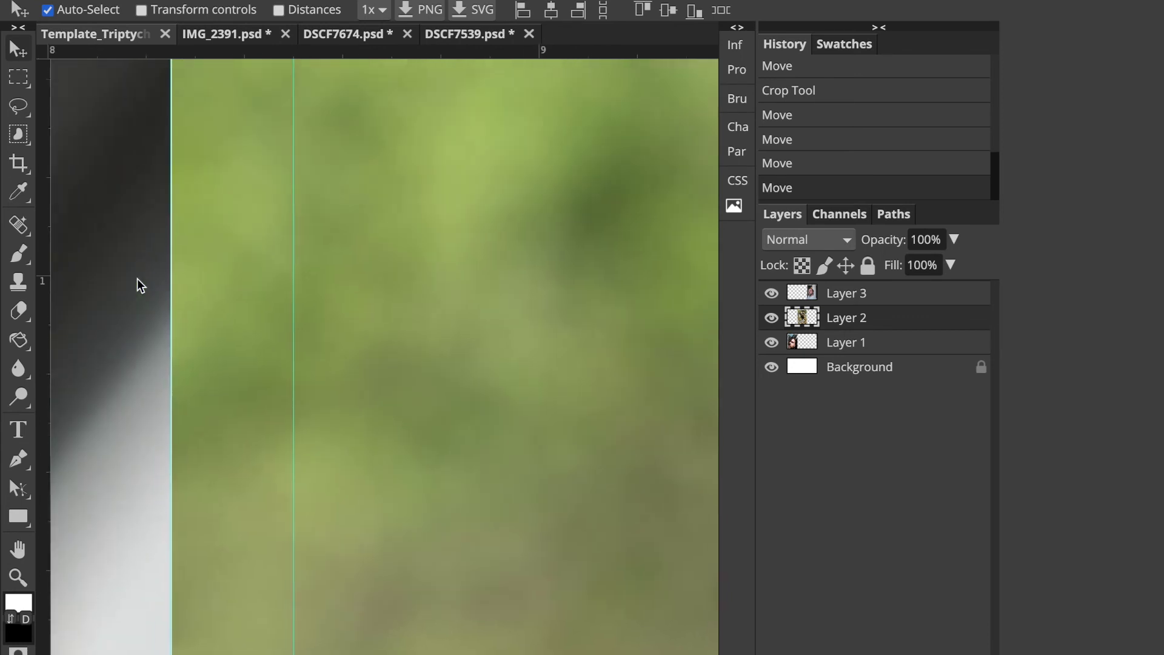
scroll(137, 278, up, 3)
scroll(137, 279, left, 2)
drag(290, 213, 289, 210)
key(ctrl+plus)
key(ctrl+plus)
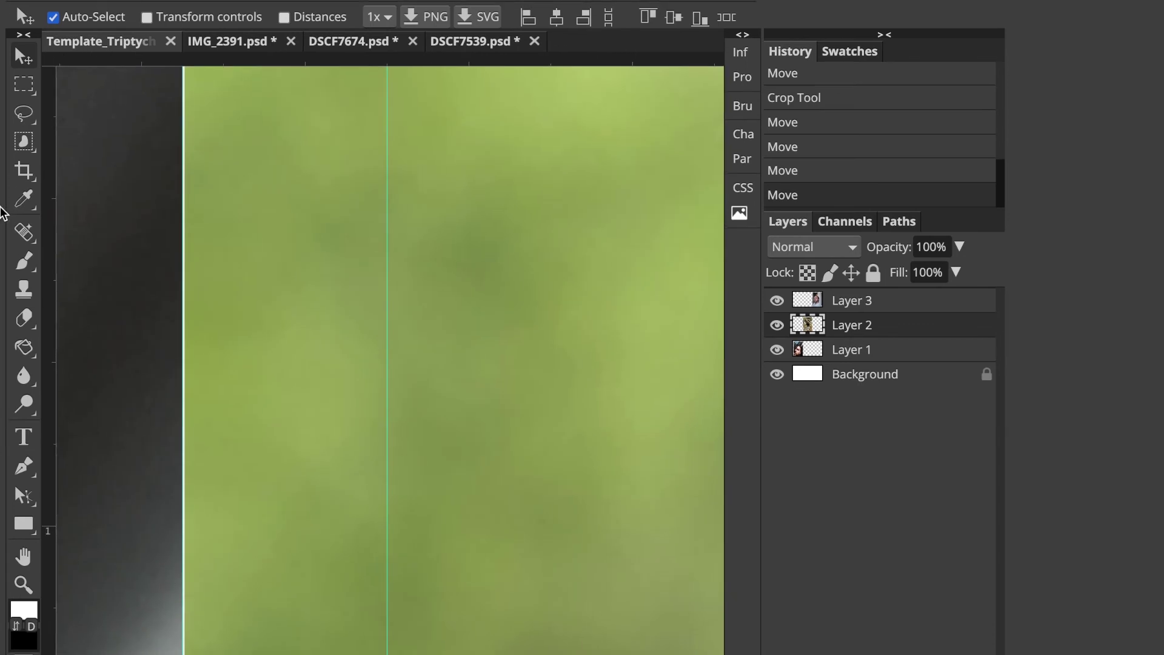
scroll(255, 243, up, 3)
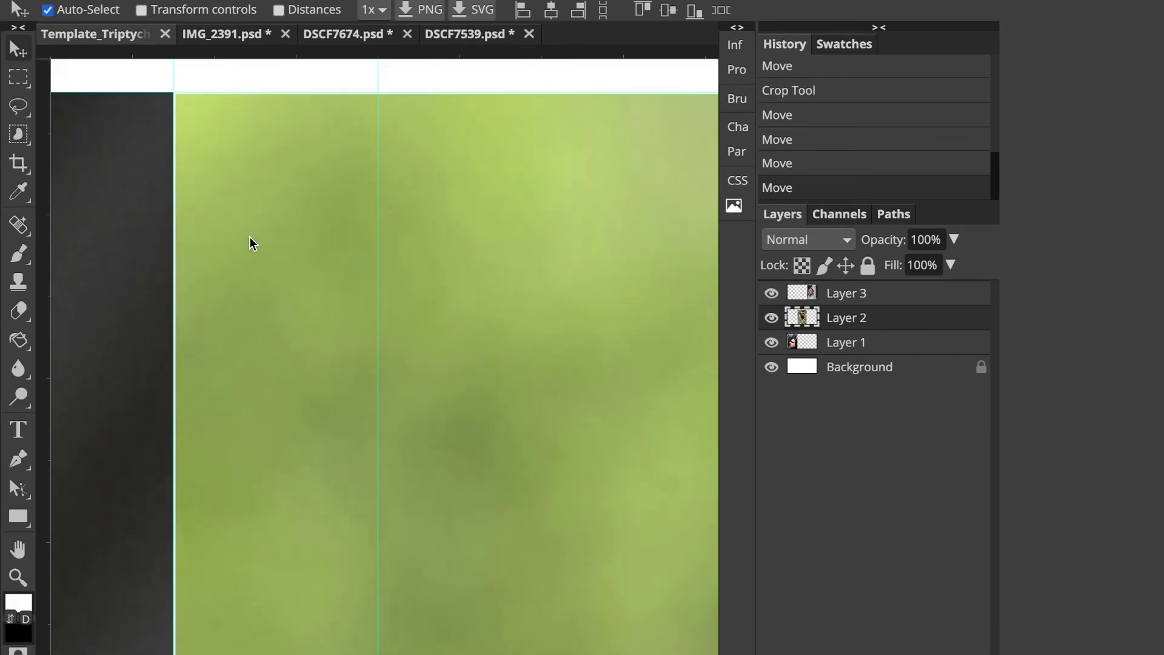
scroll(249, 237, up, 1)
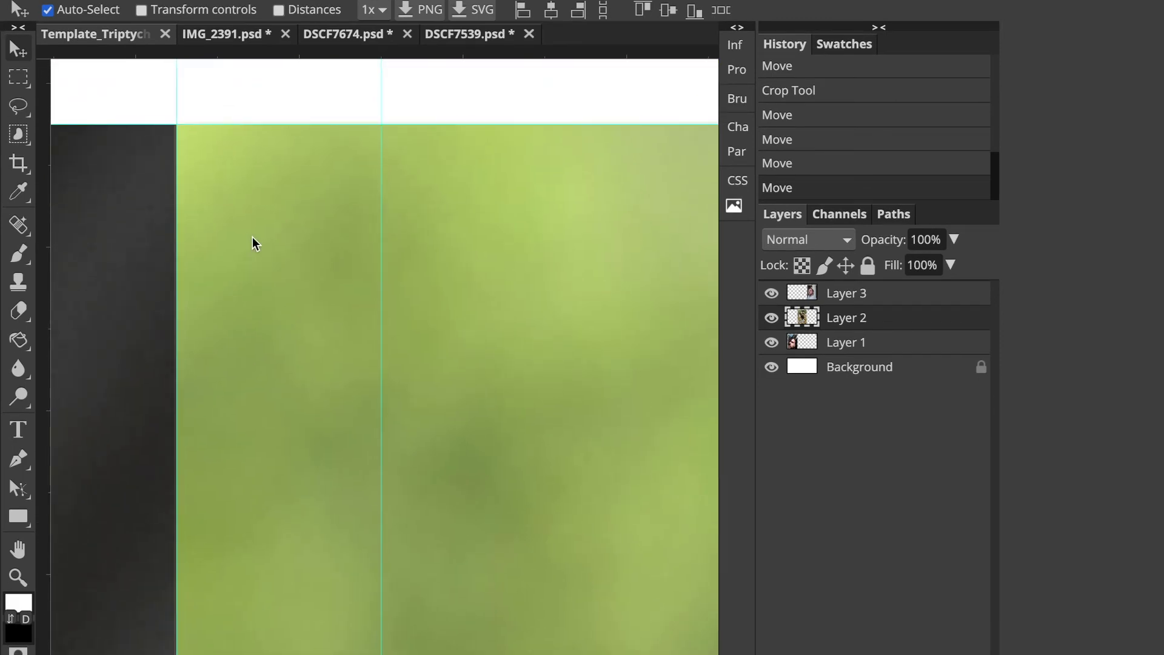
Move the third-panel portrait against the stones photo and nudge it until no gap remains between them
scroll(427, 285, right, 5)
key(ctrl+minus)
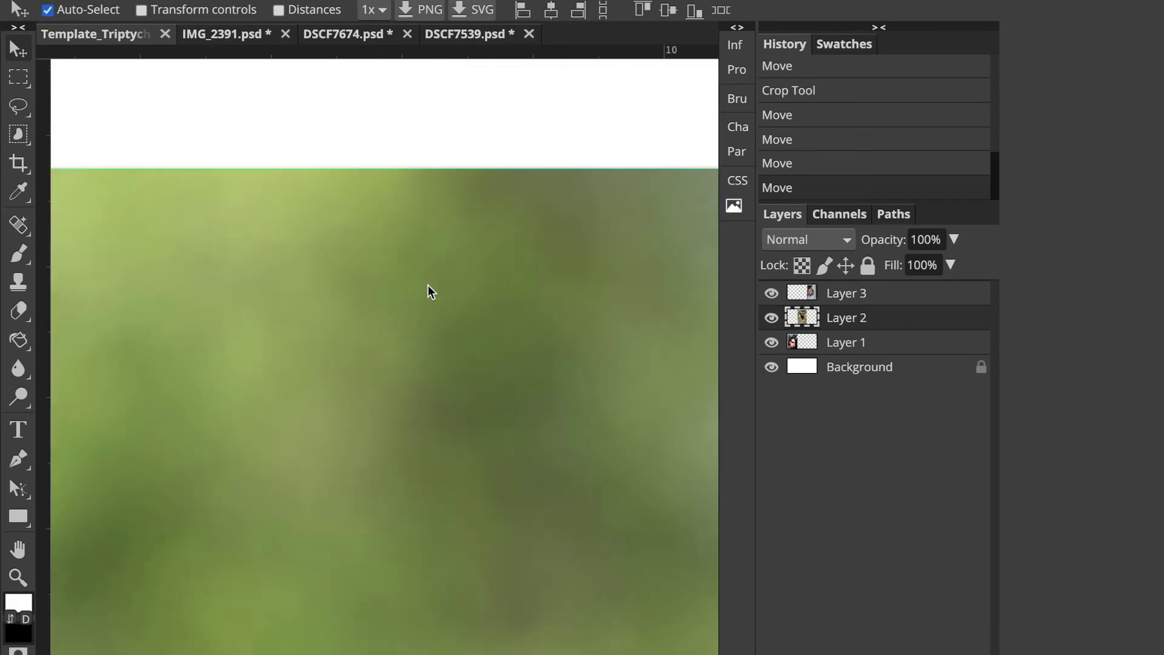
key(ctrl+minus)
scroll(427, 285, right, 10)
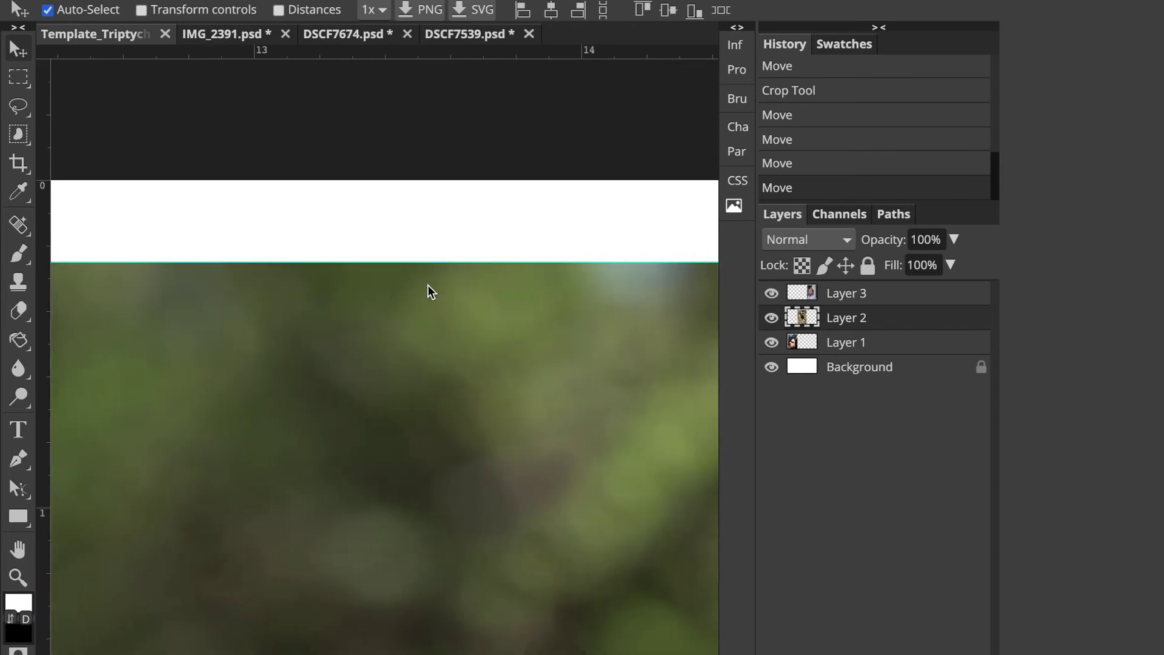
scroll(427, 285, down, 3)
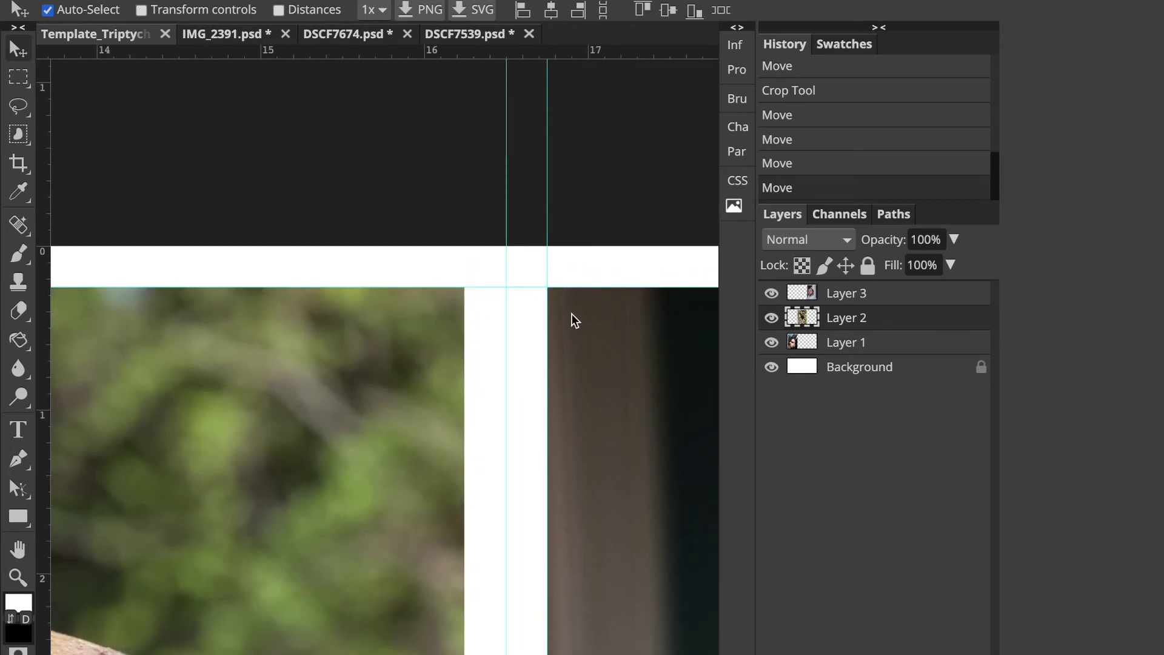
scroll(572, 314, up, 5)
drag(627, 219, 404, 205)
key(Left)
key(Left)
key(Left)
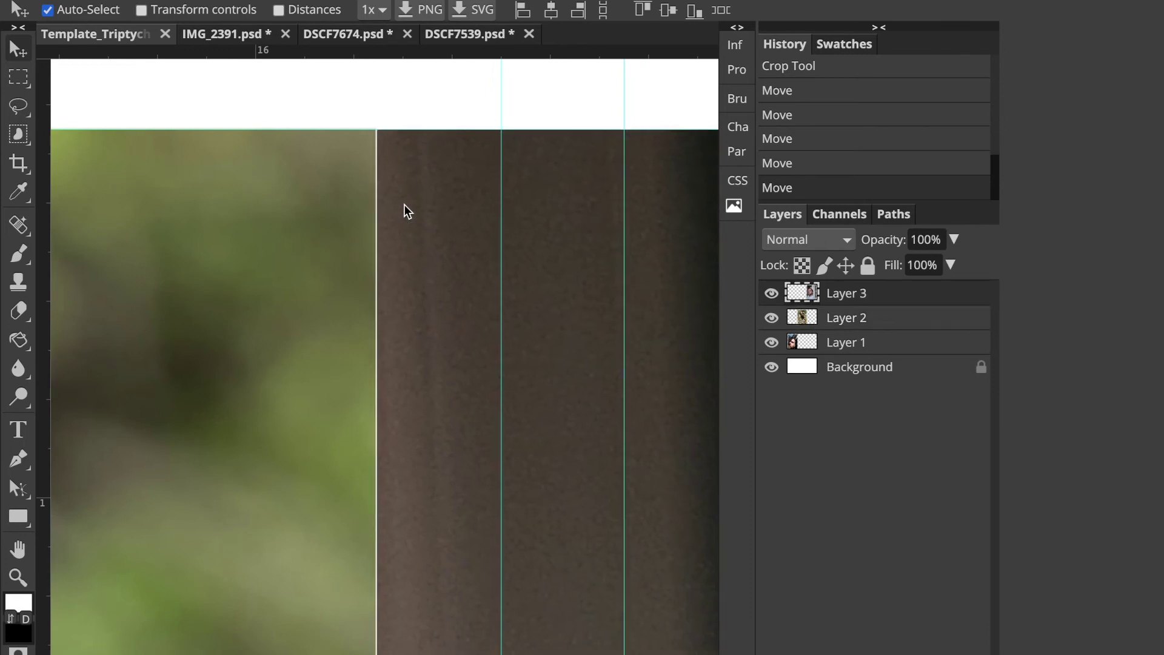
key(Left)
key(ctrl+0)
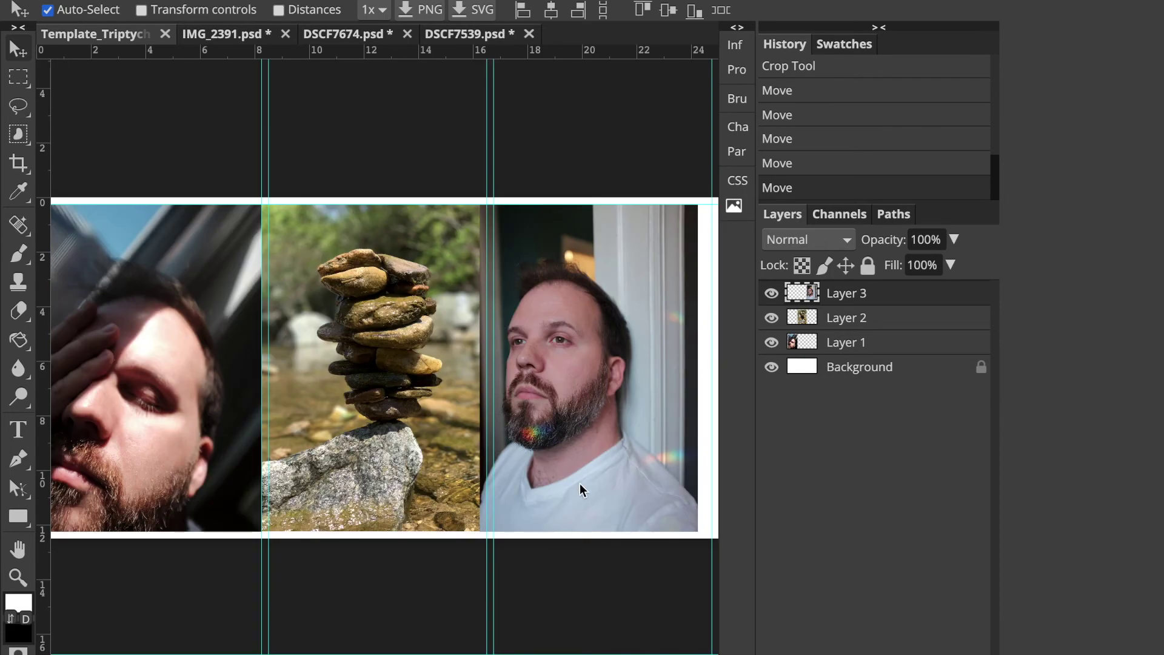
Try Free Transform on the three adjoining photo layers as one selection, and deselect them
key(ctrl+minus)
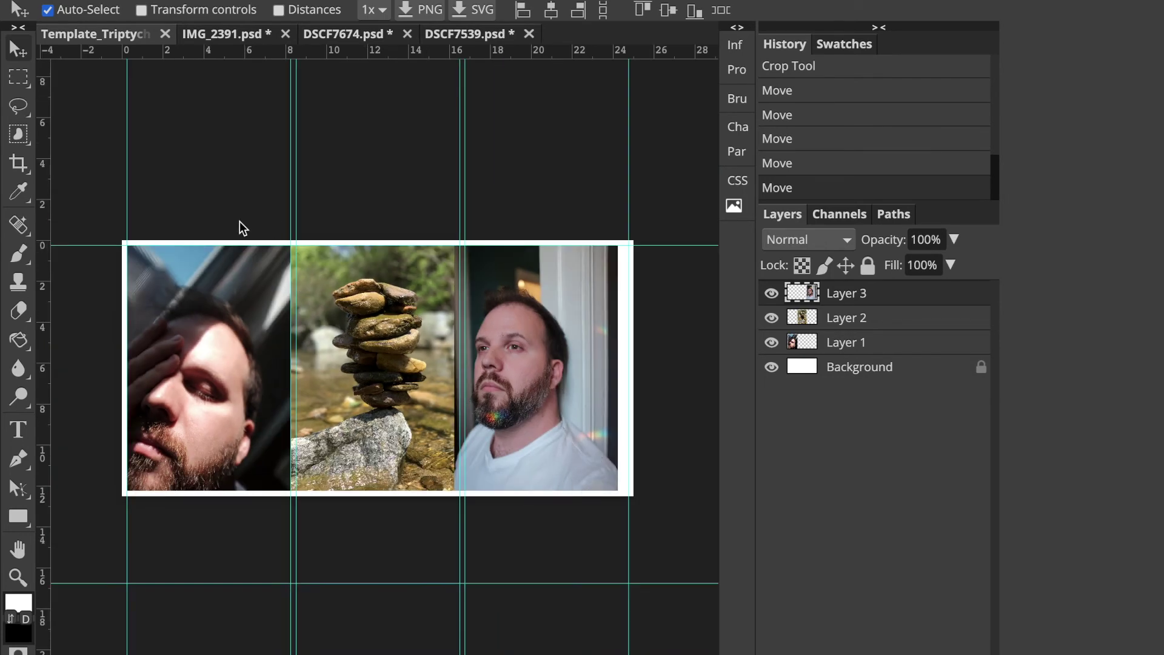
drag(225, 215, 531, 406)
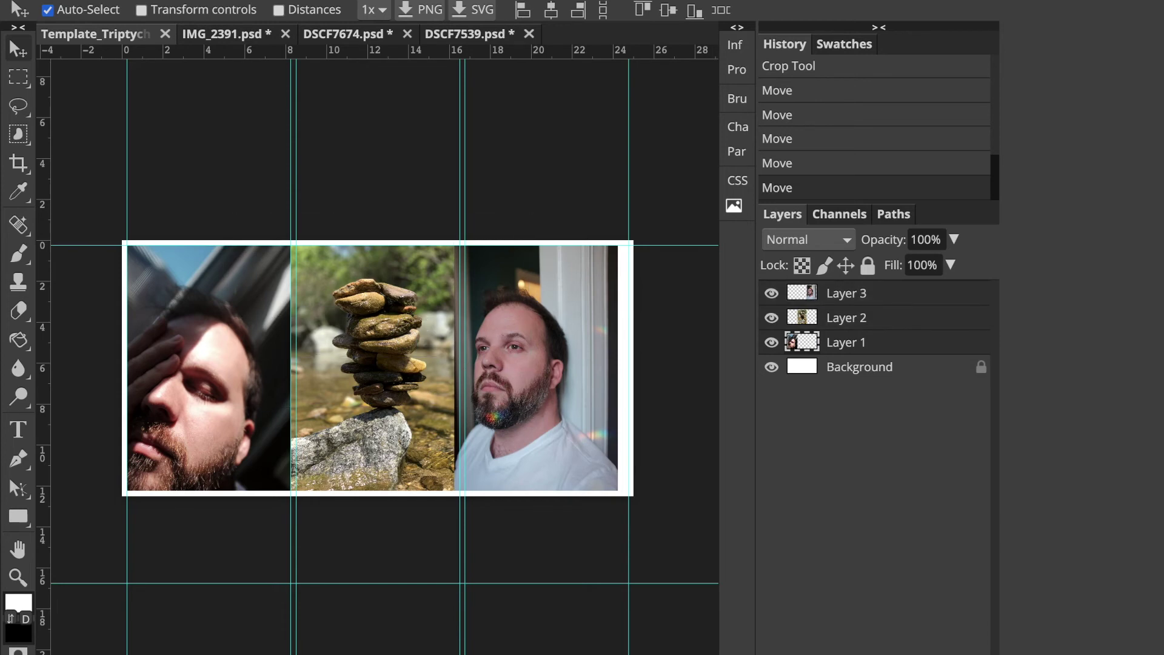
key(ctrl+t)
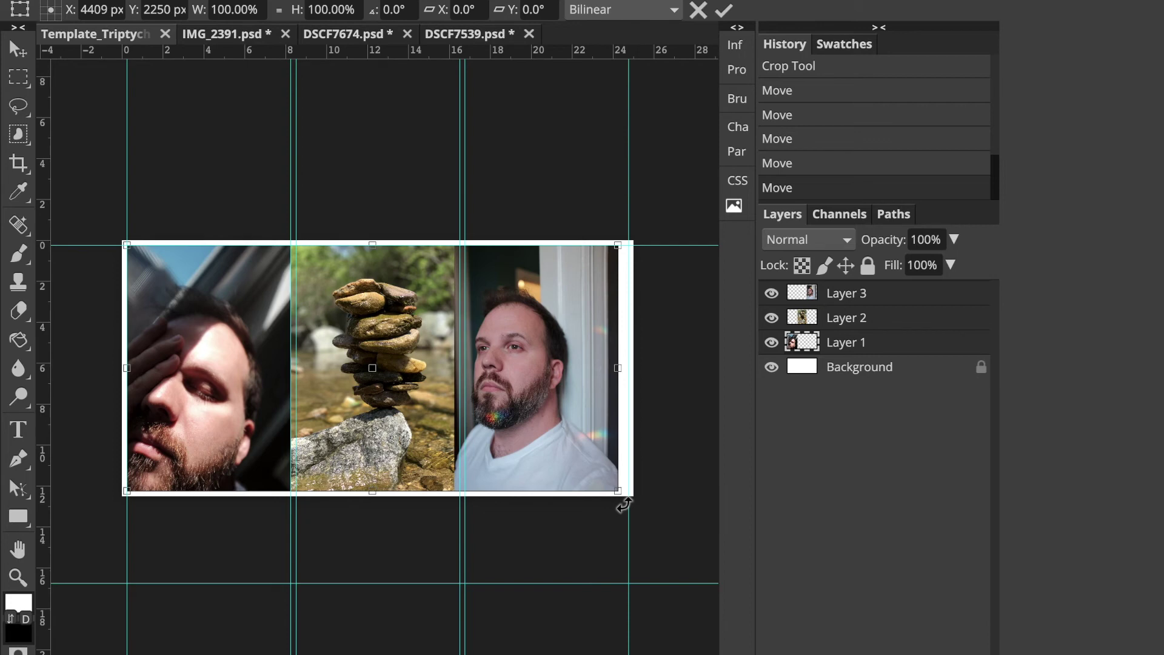
key(Return)
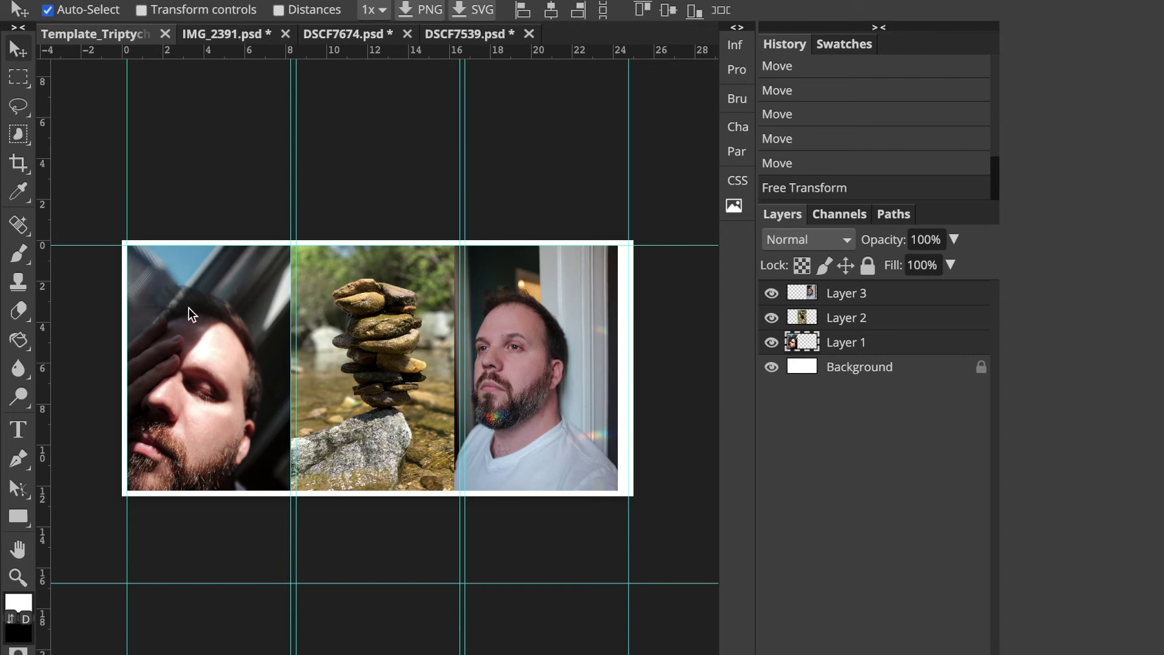
click(652, 365)
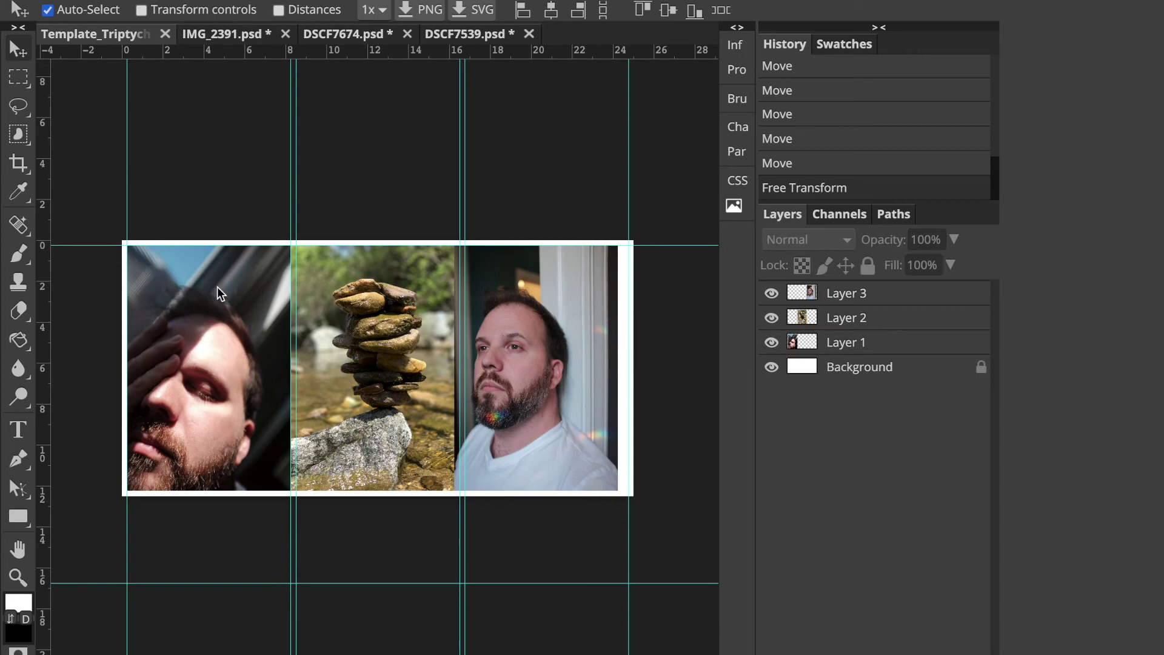
Try rotating the whole canvas 90° clockwise, and undo the rotation
click(603, 393)
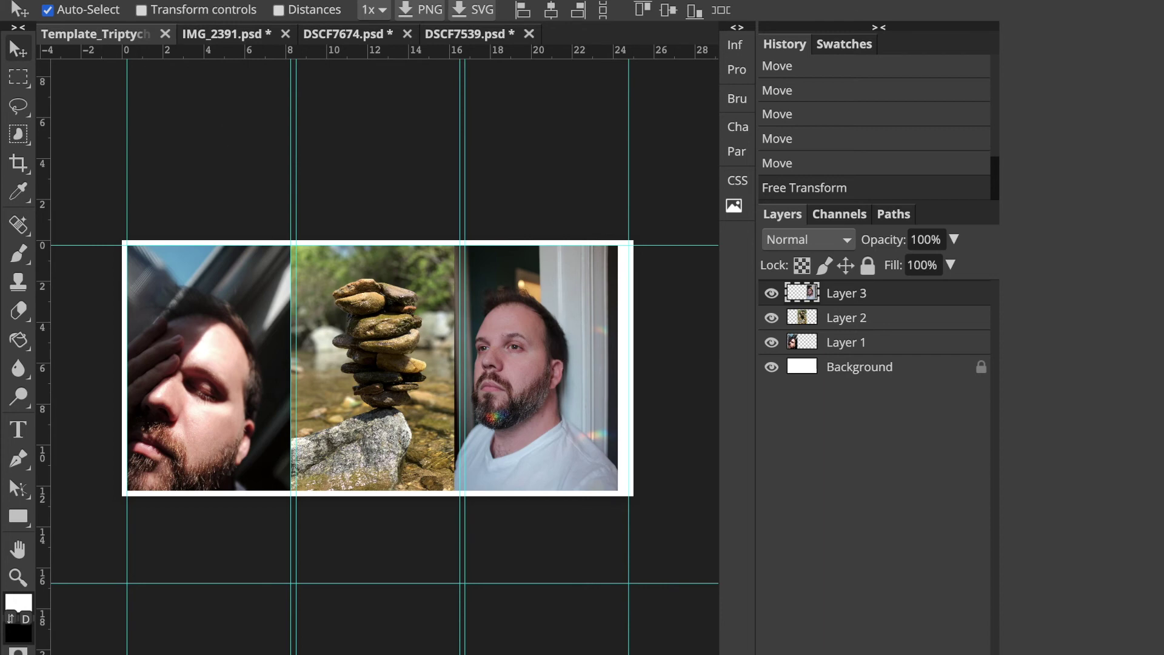
click(203, 1)
mouse_move(153, 1)
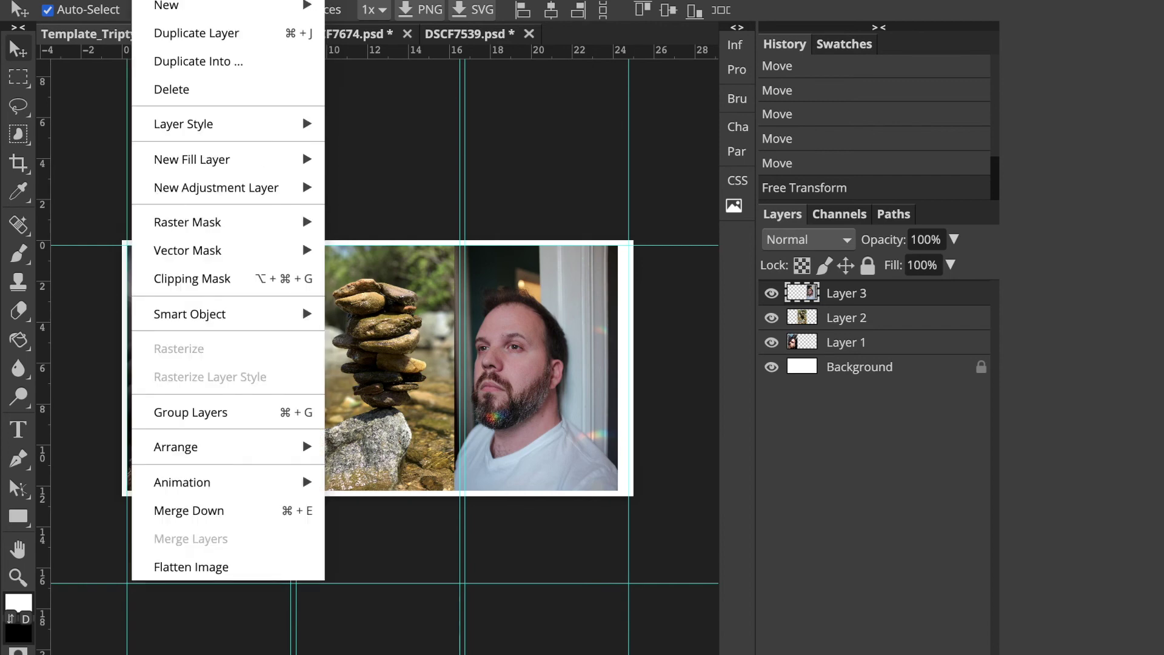
mouse_move(100, 0)
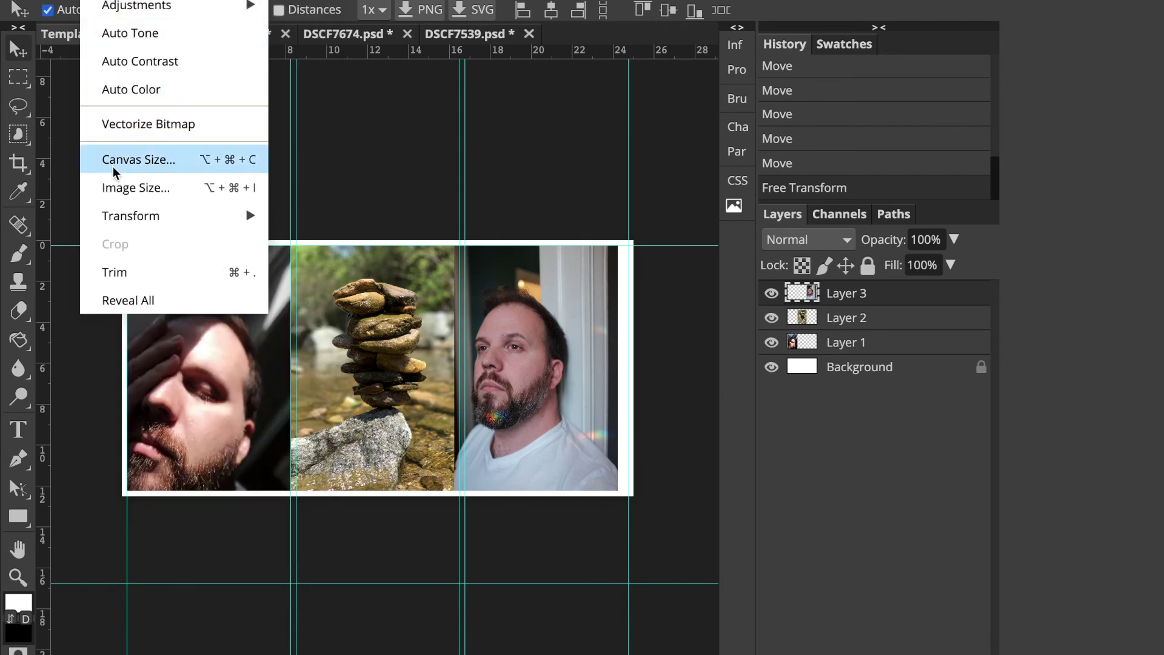
mouse_move(122, 217)
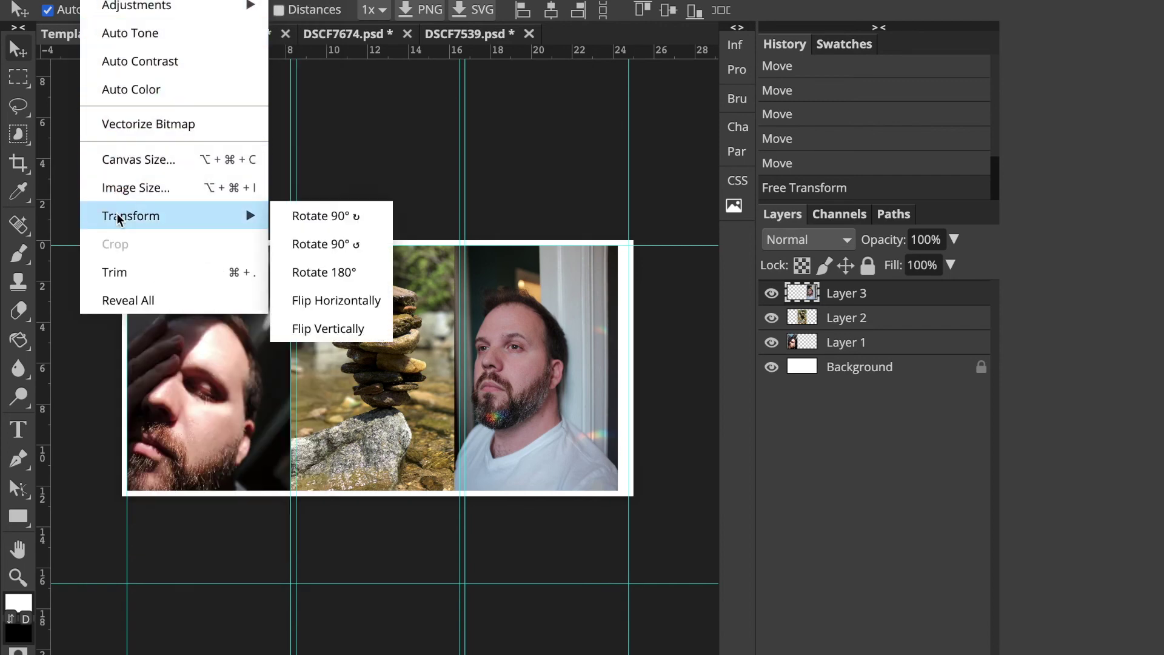
click(307, 216)
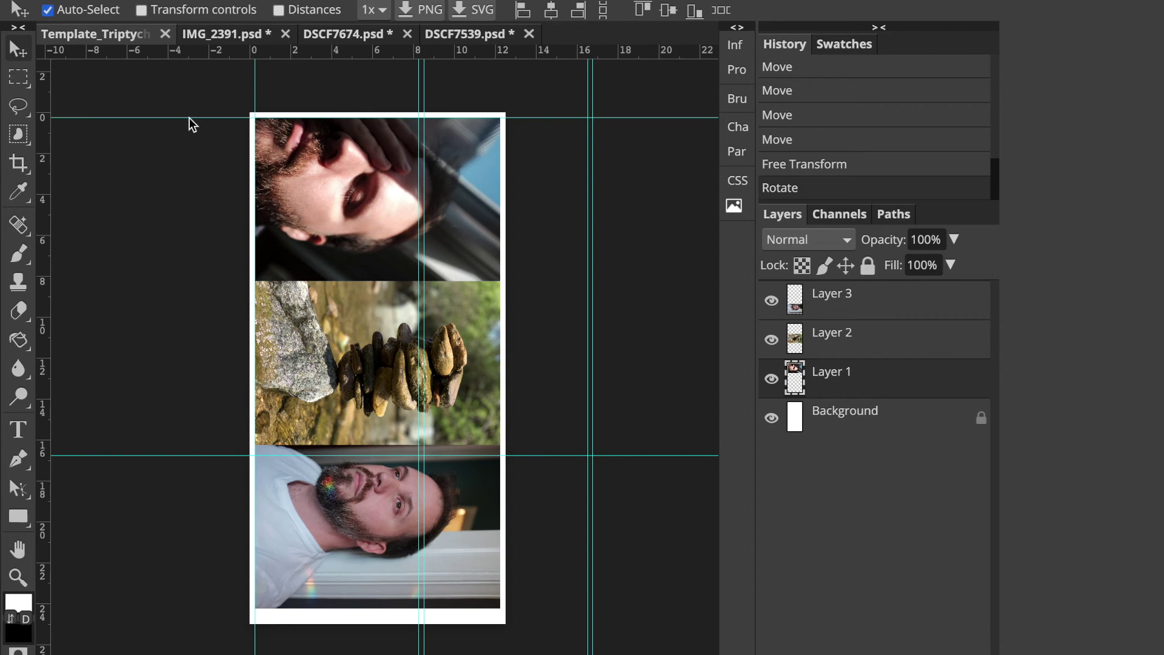
key(super+z)
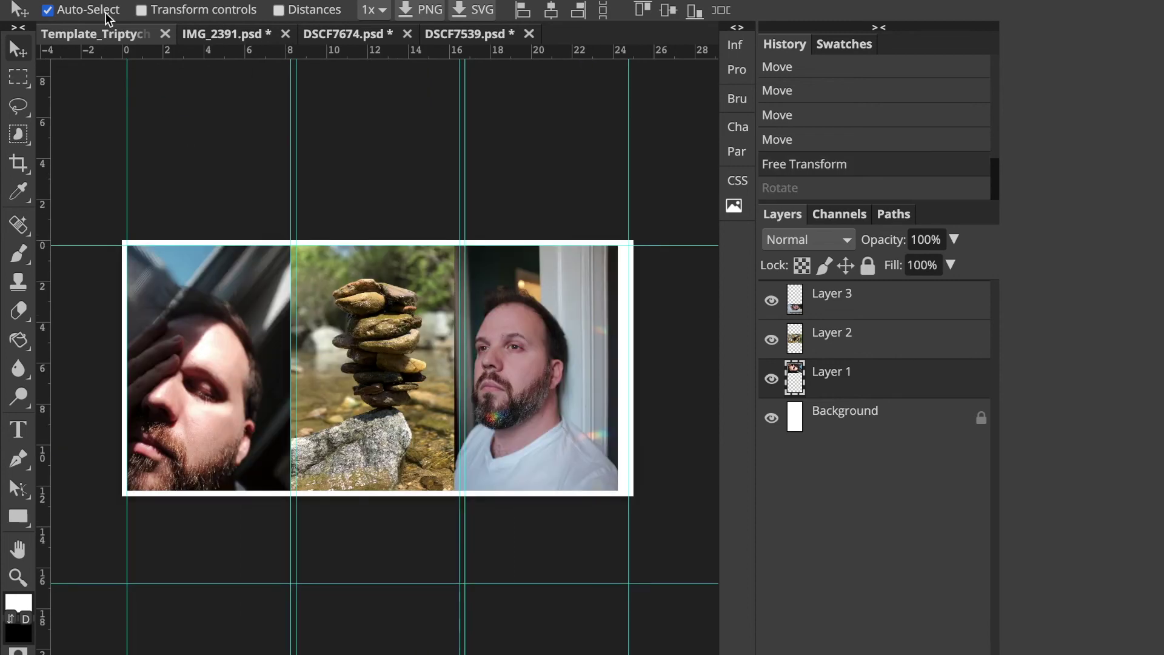
Undo the Free Transform and the gap-closing photo moves to restore the white gutters between the three photos
click(97, 1)
mouse_move(58, 1)
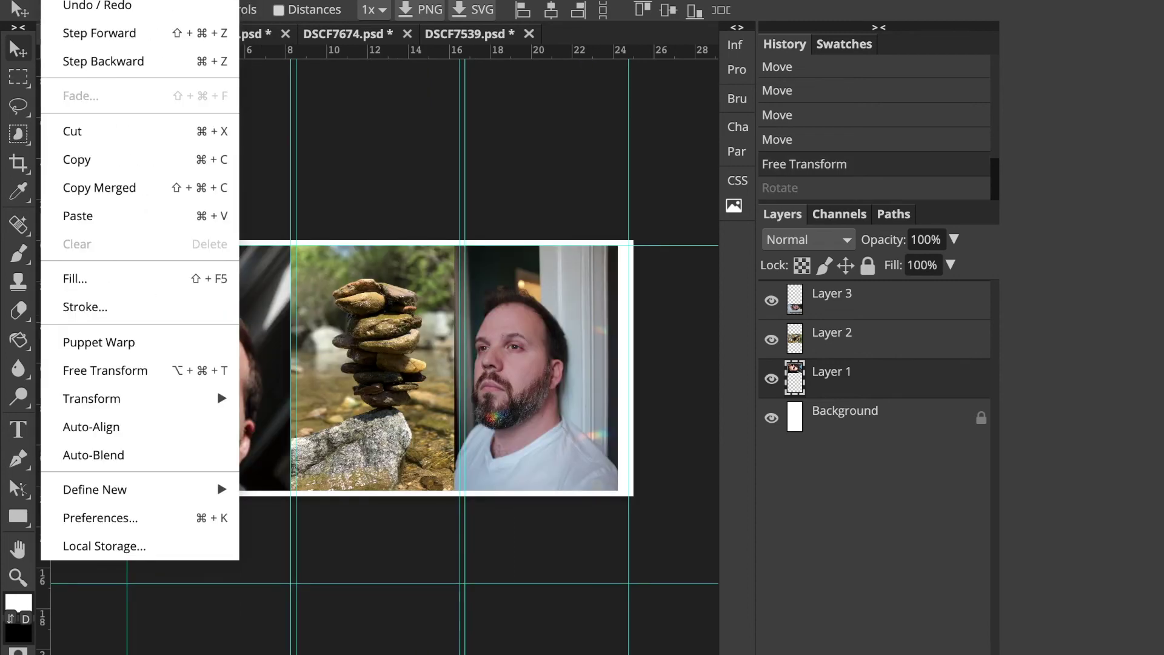
click(81, 62)
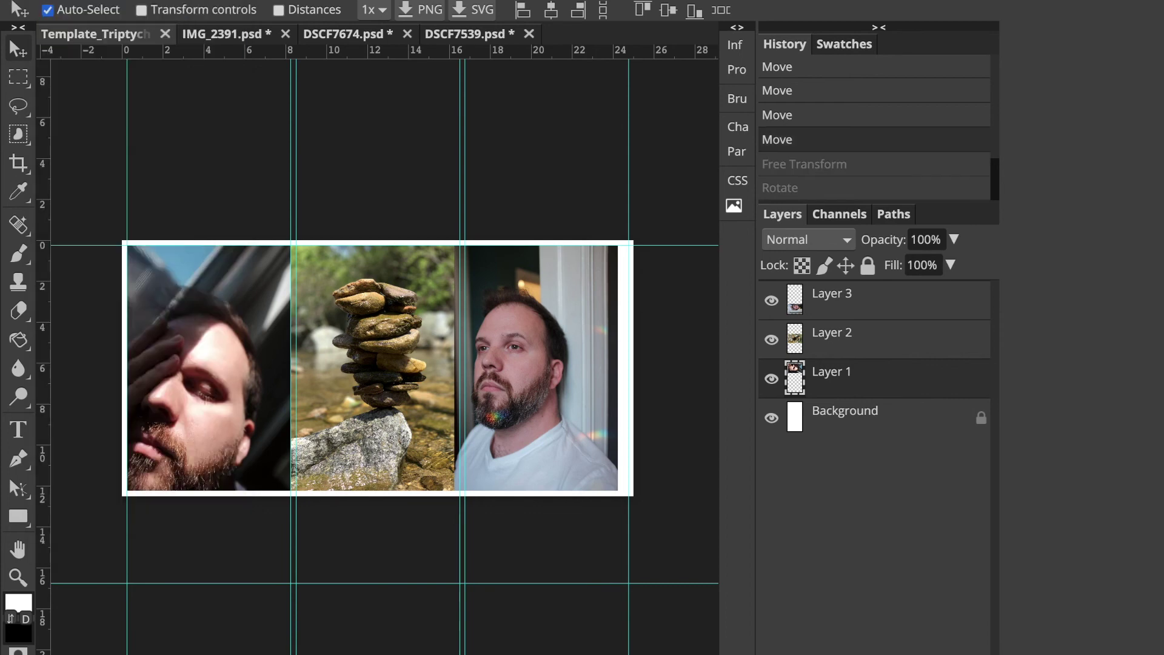
key(super+z)
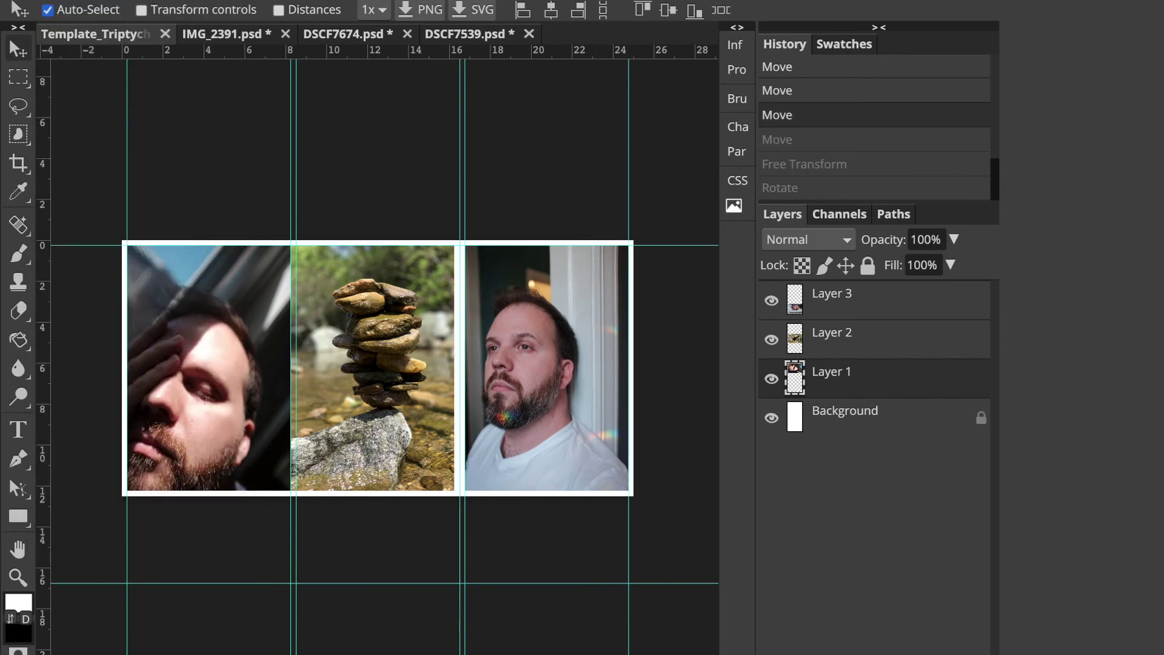
key(super+z)
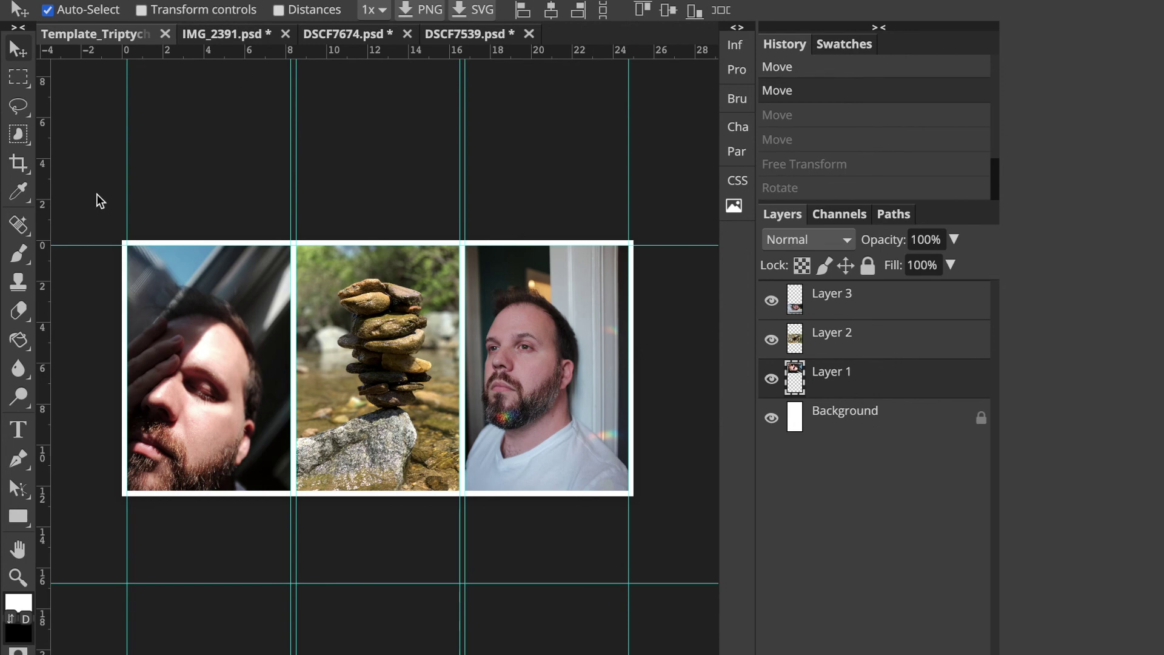
Rename the document by replacing "Template" with the author's surname before "_Triptych", and save it as a PSD
click(50, 2)
mouse_move(18, 1)
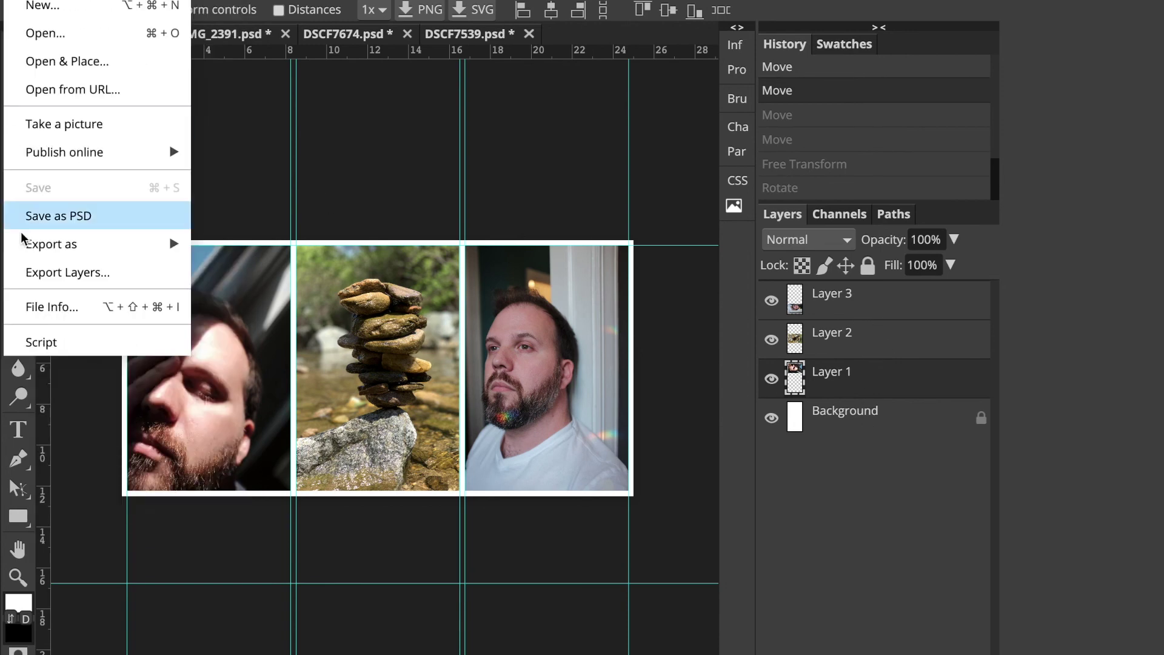
click(247, 154)
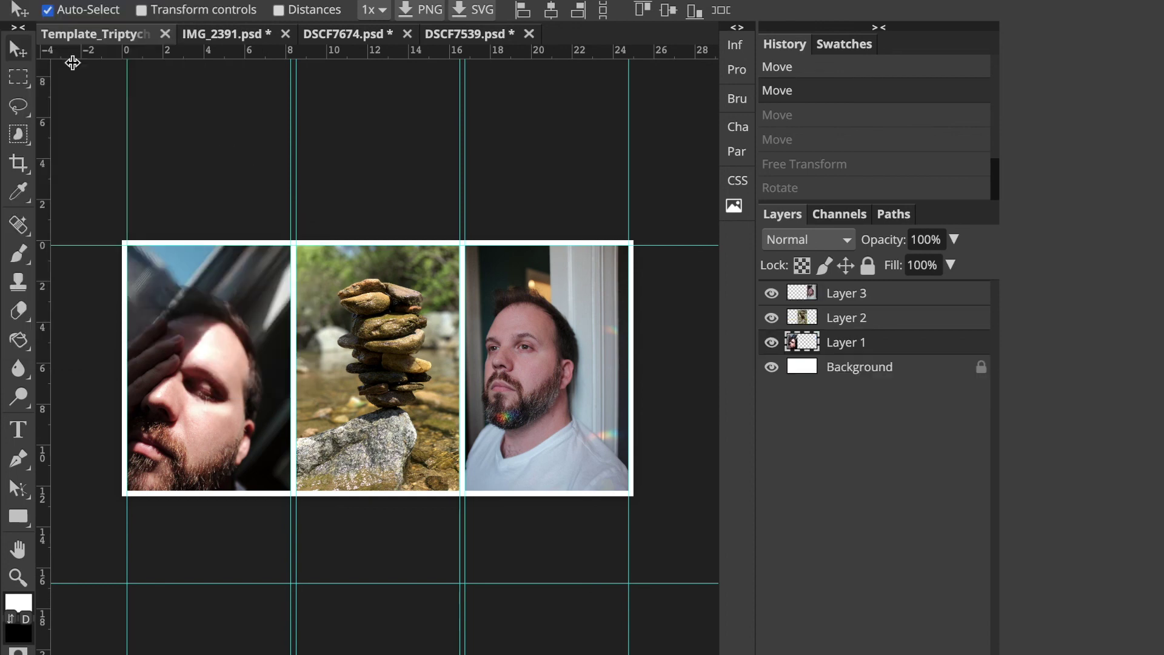
double_click(63, 37)
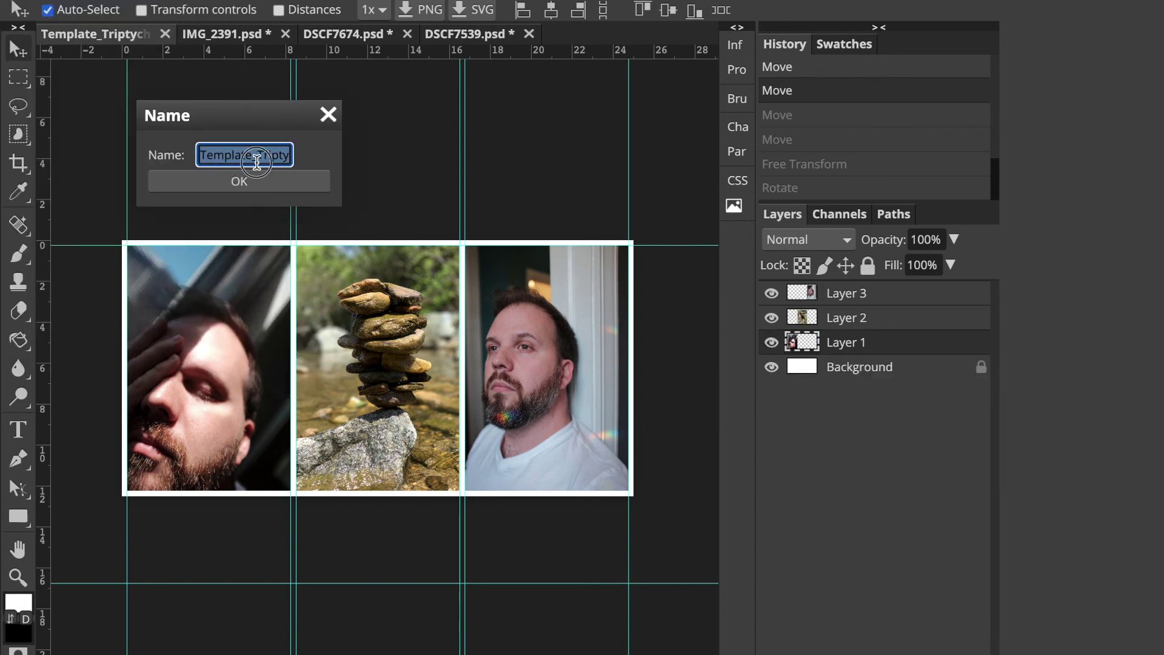
drag(252, 155, 144, 158)
text(Cecil)
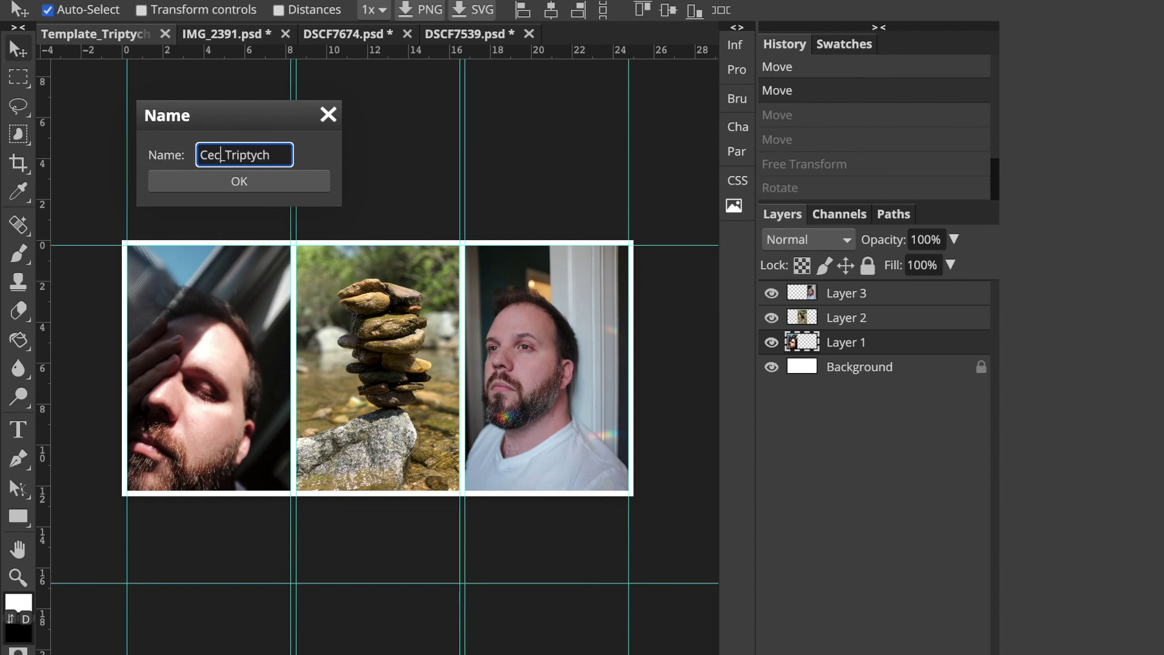
click(210, 180)
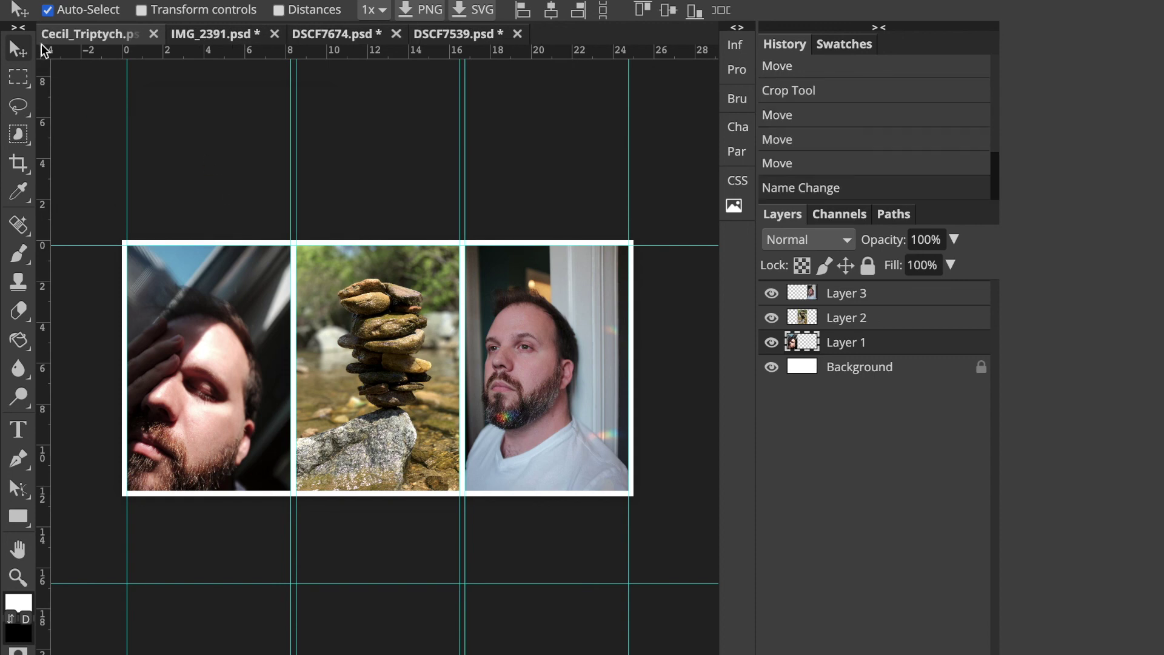
click(21, 0)
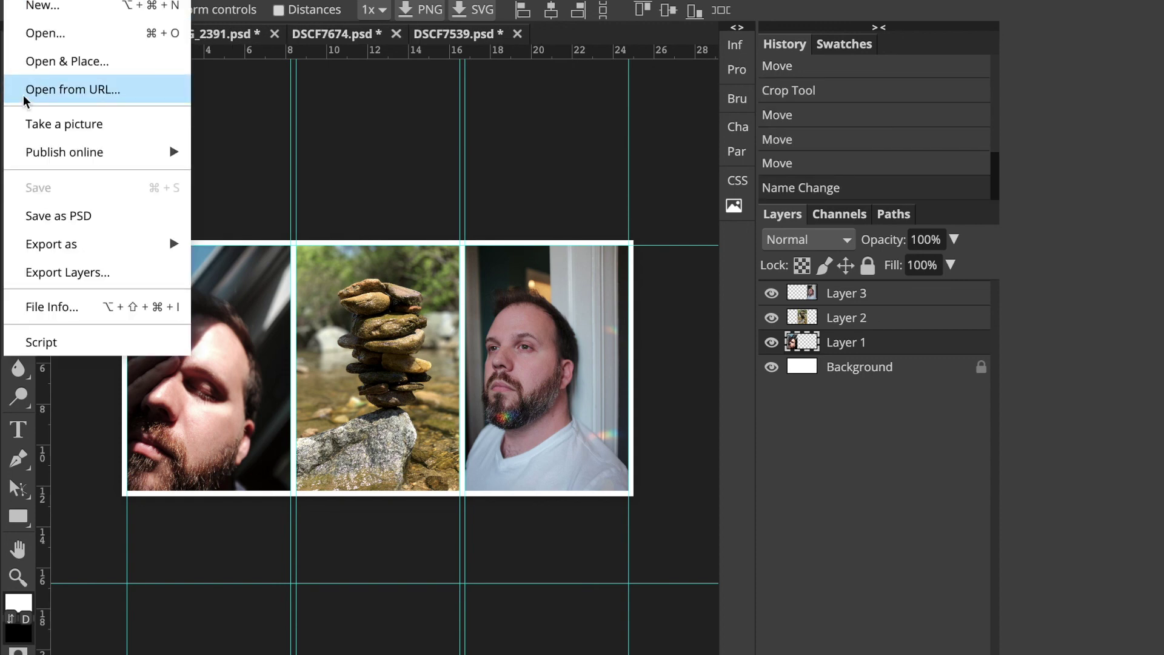
click(44, 218)
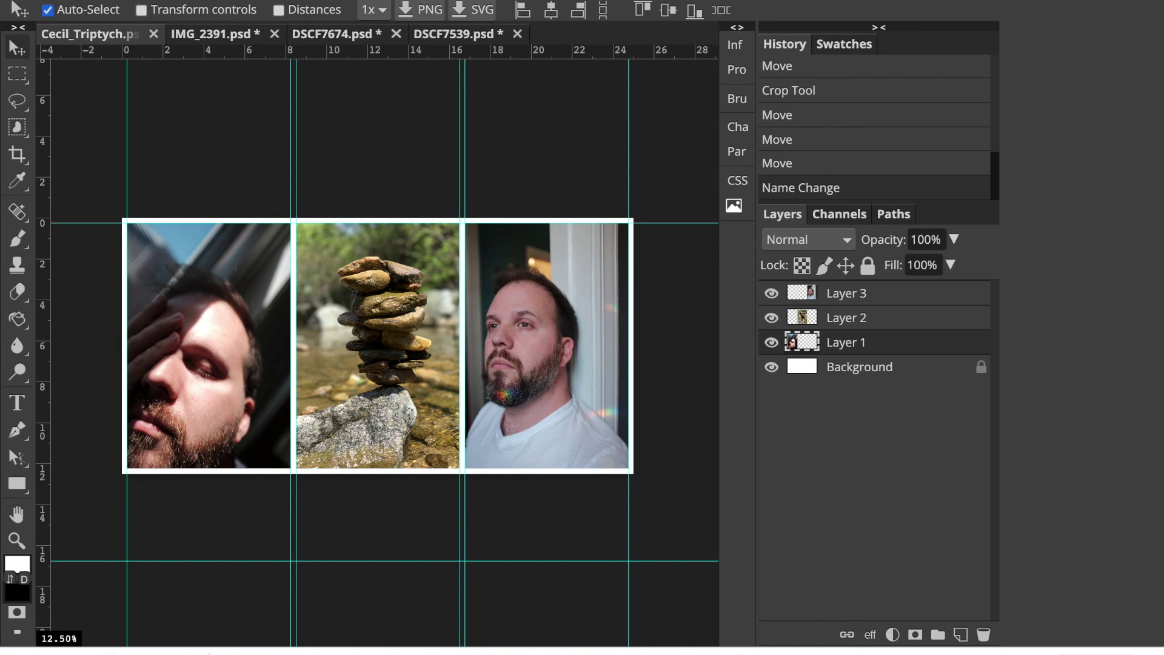
Flatten the triptych into a single layer and export it as a JPG at 100% quality
click(152, 1)
click(185, 566)
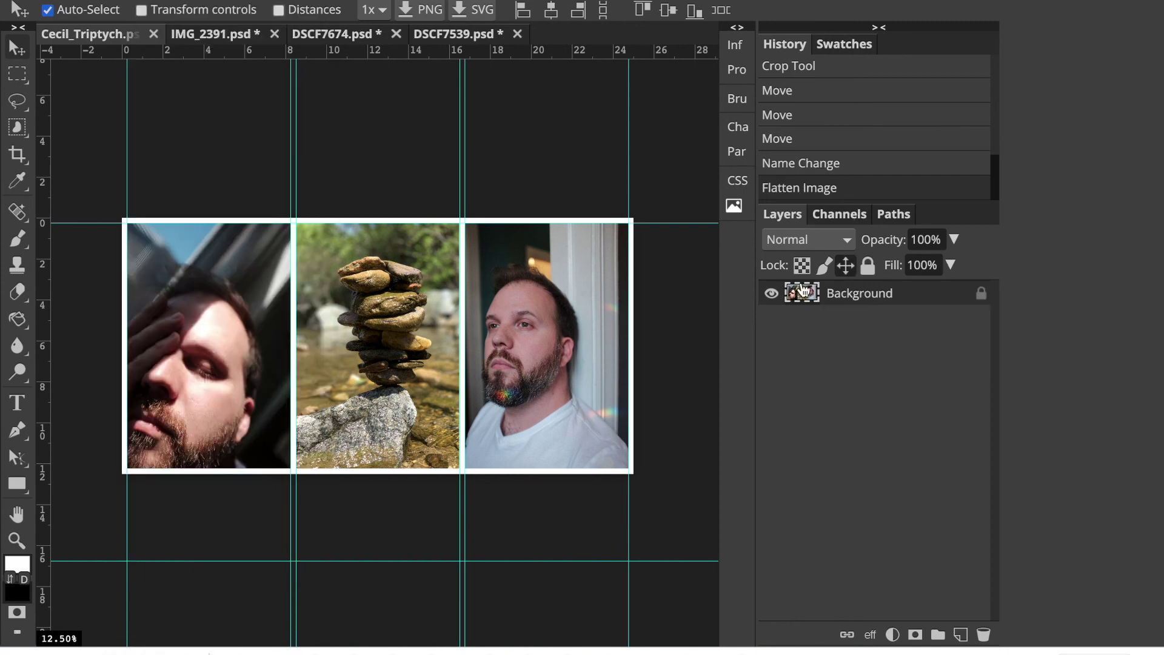
click(18, 2)
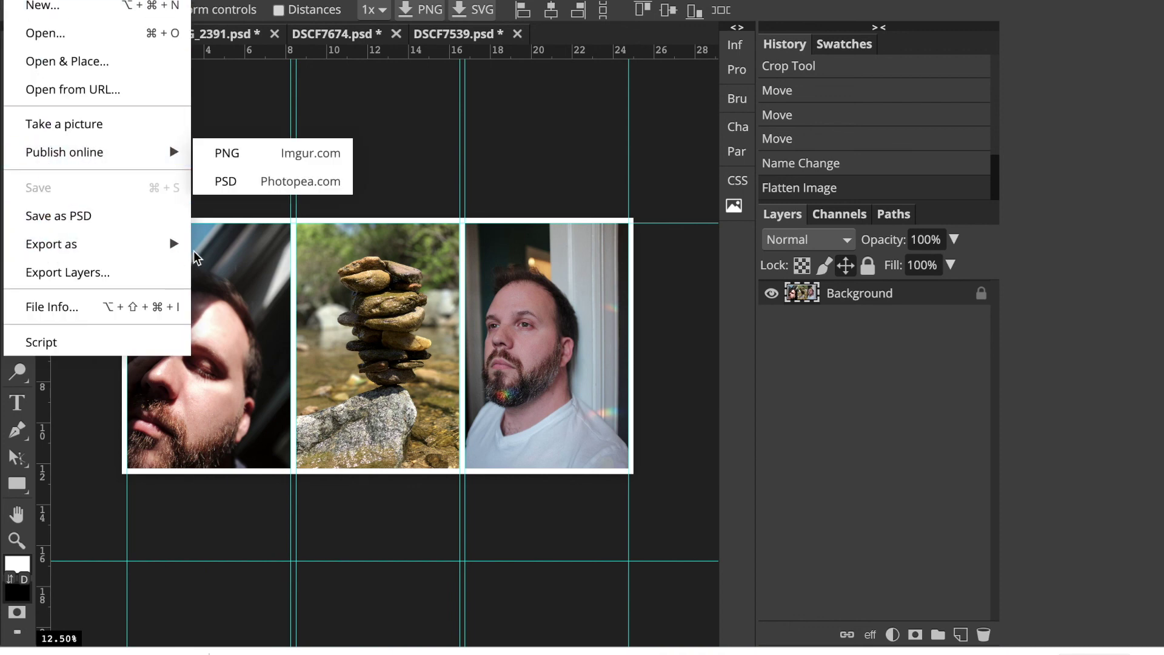
mouse_move(173, 248)
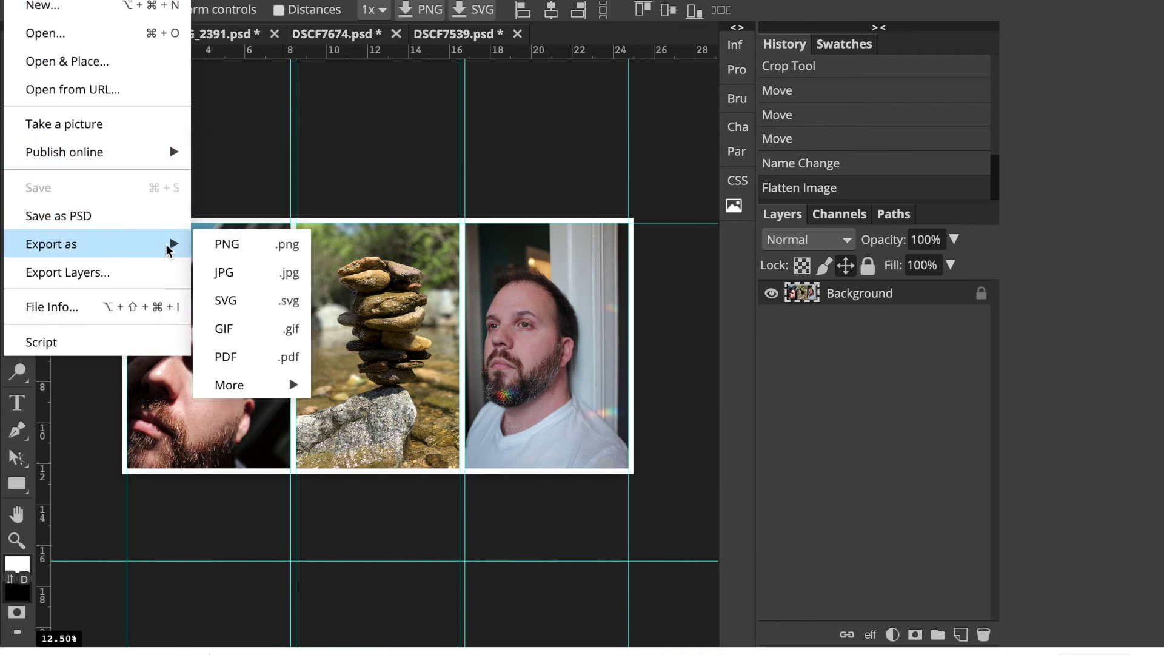
click(232, 277)
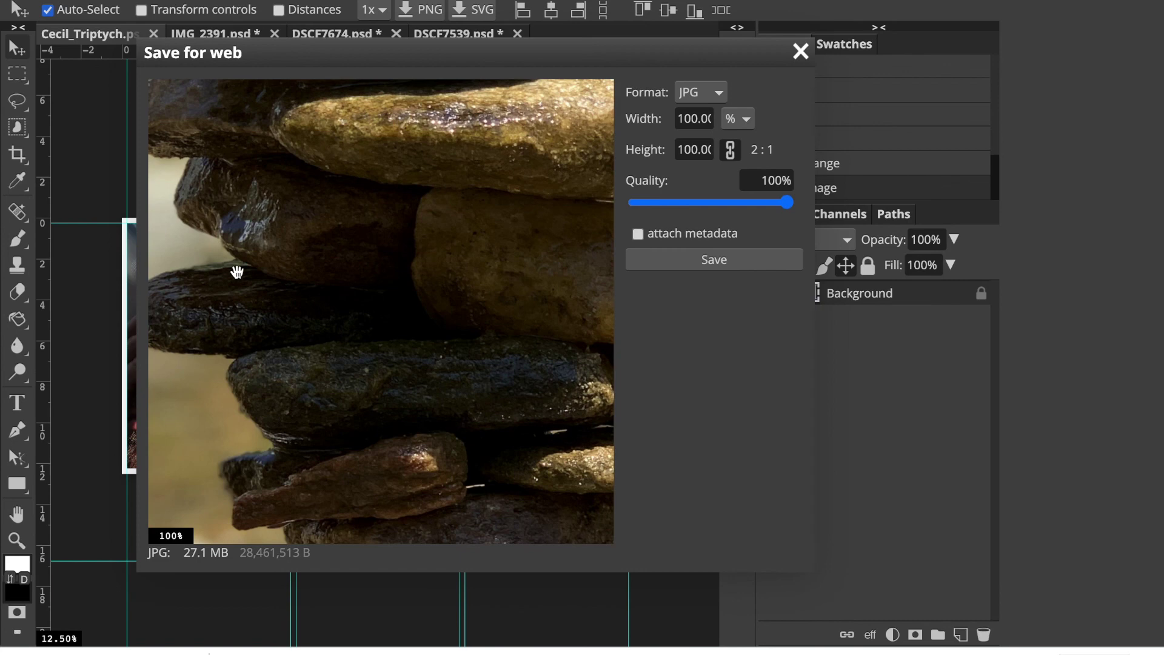
click(728, 261)
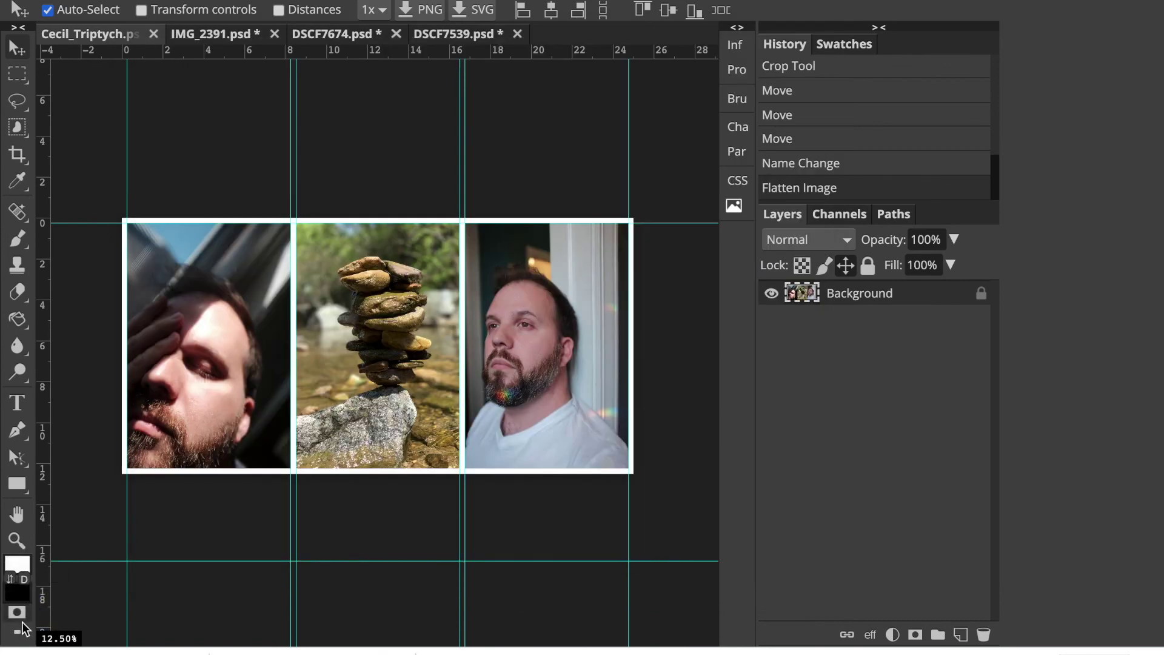
Switch to Finder, inspect the saved triptych JPG and PSD files in Downloads, and return to Photopea
key(ctrl+Left)
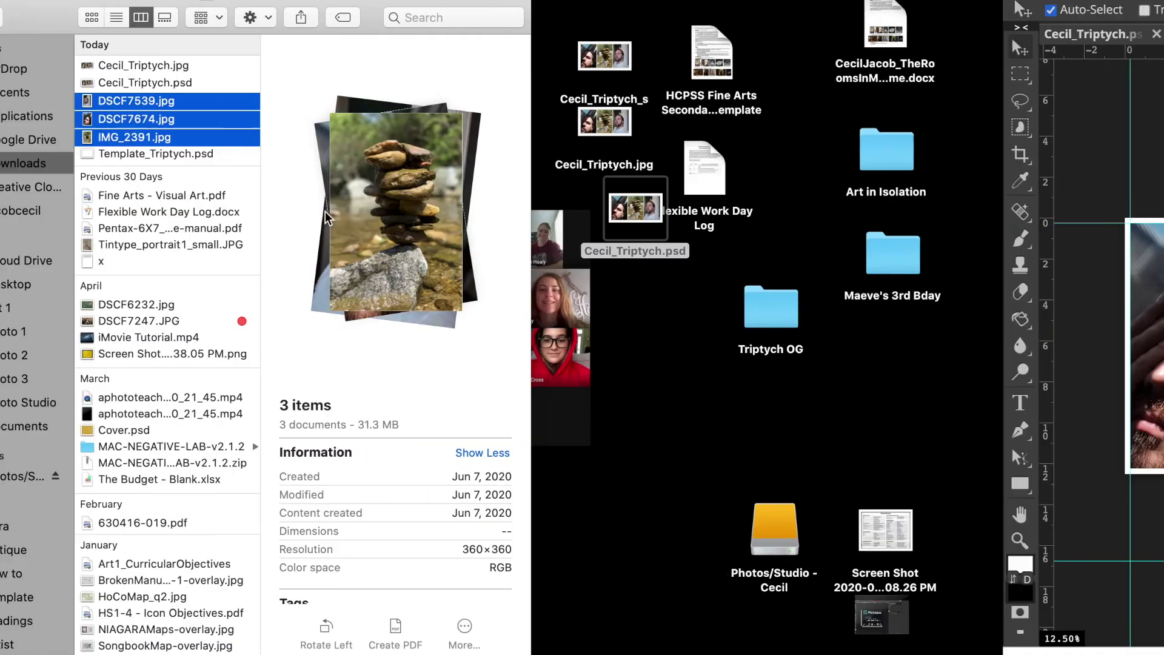
click(390, 68)
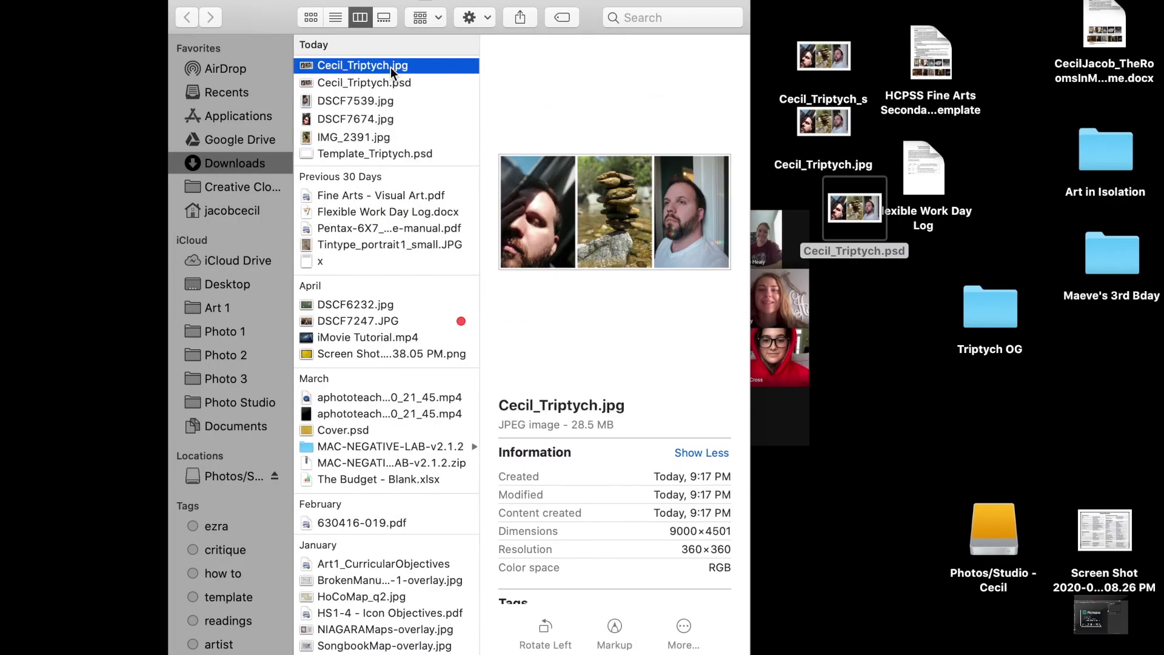
key(Down)
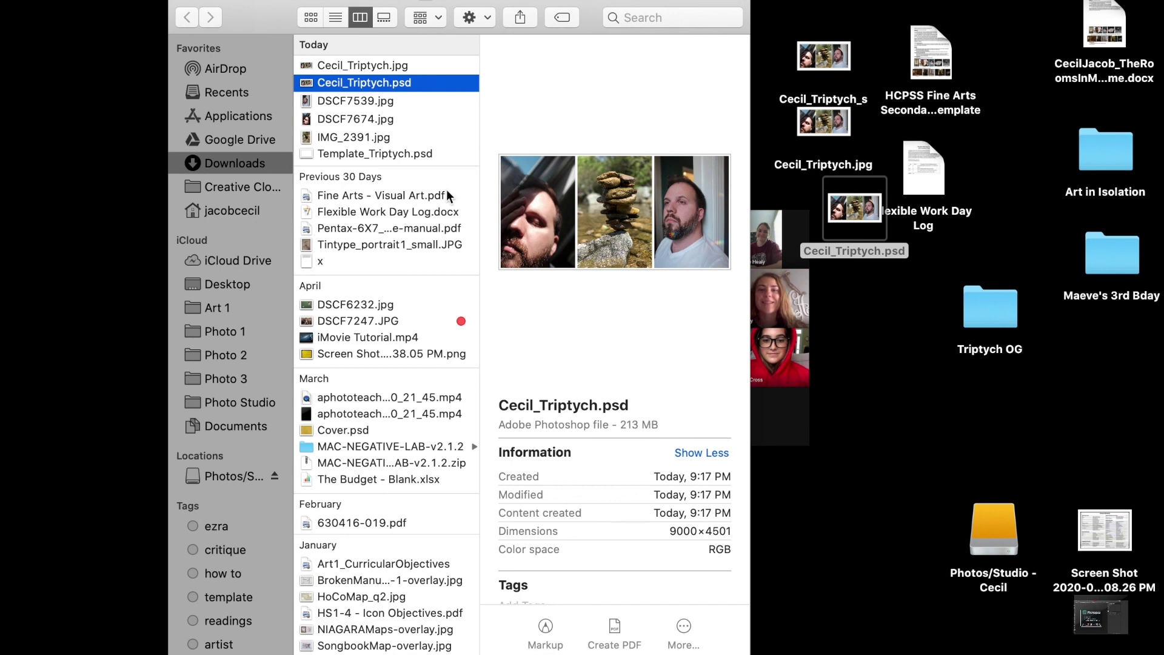
key(Up)
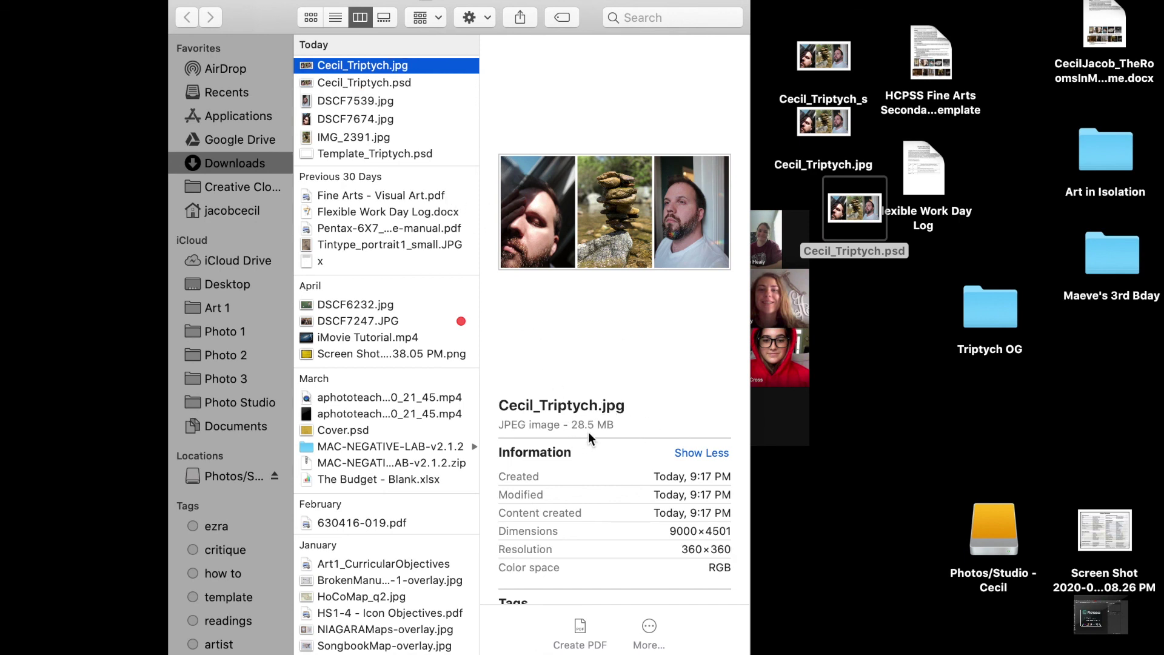
key(ctrl+Right)
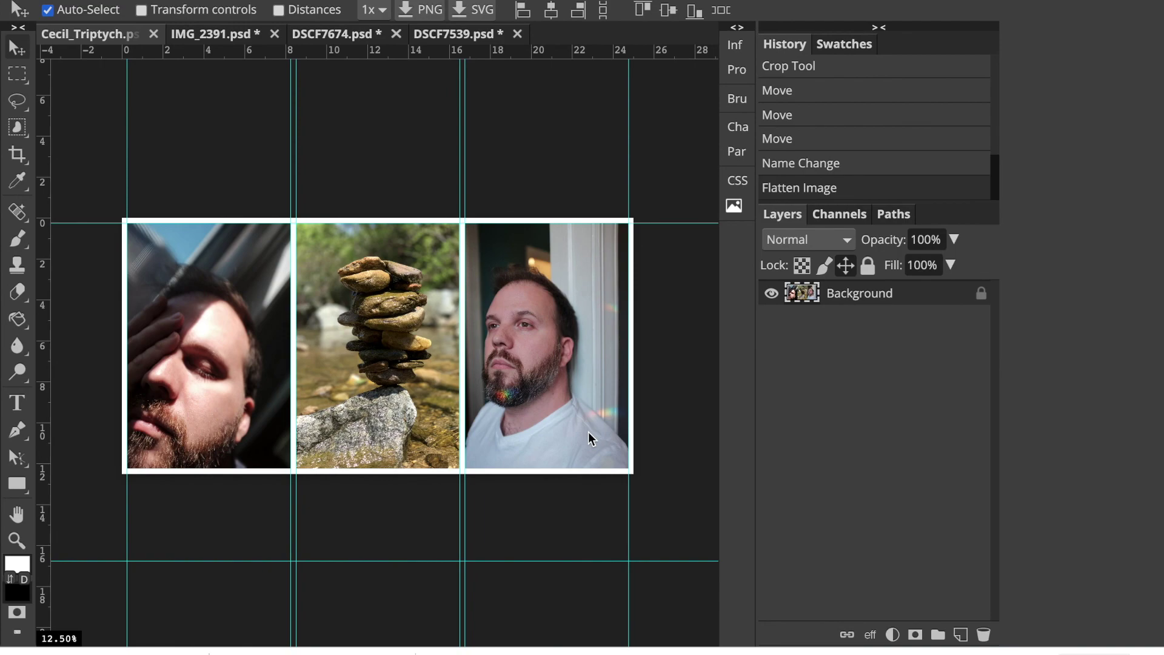